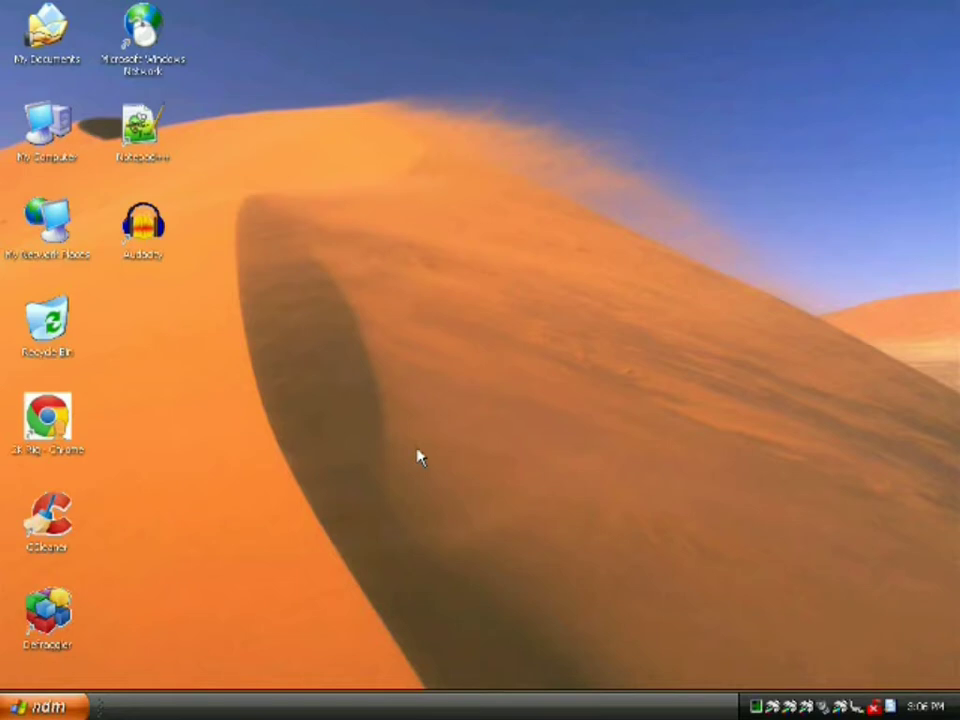
Launch Chrome and load mail.com in a new tab
{"action": "double_click", "coordinate": [55, 427]}
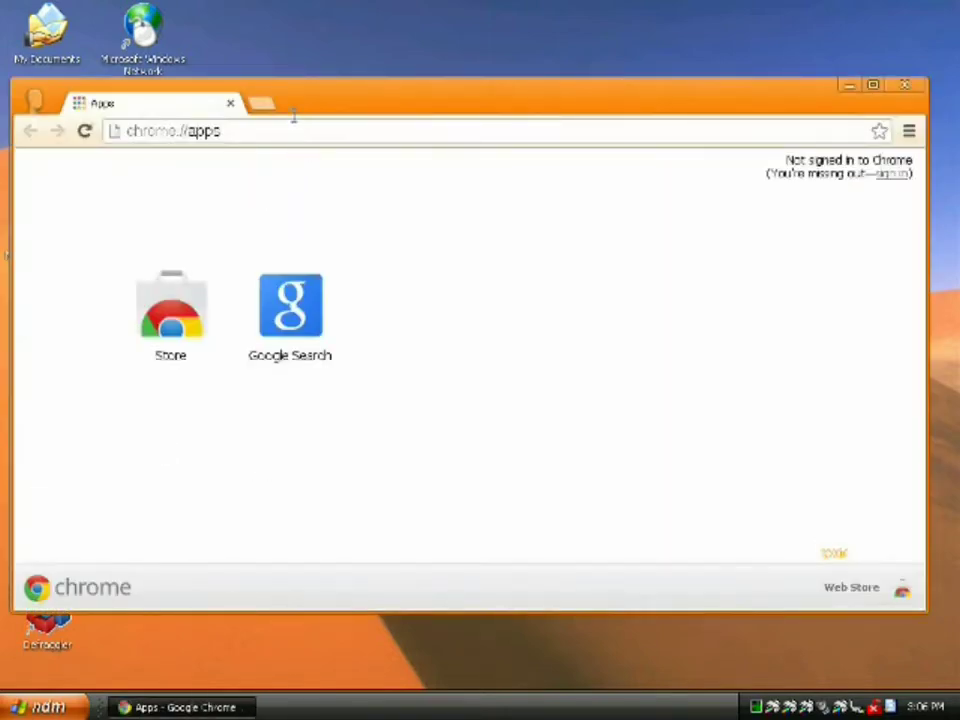
{"action": "left_click", "coordinate": [260, 108]}
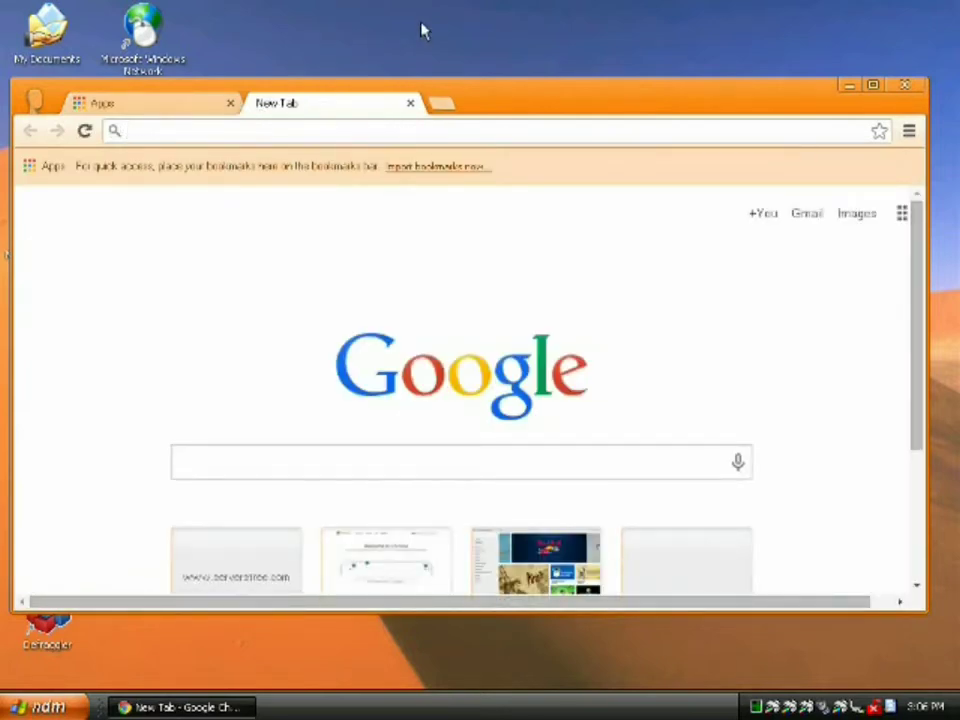
{"action": "type", "text": "mail"}
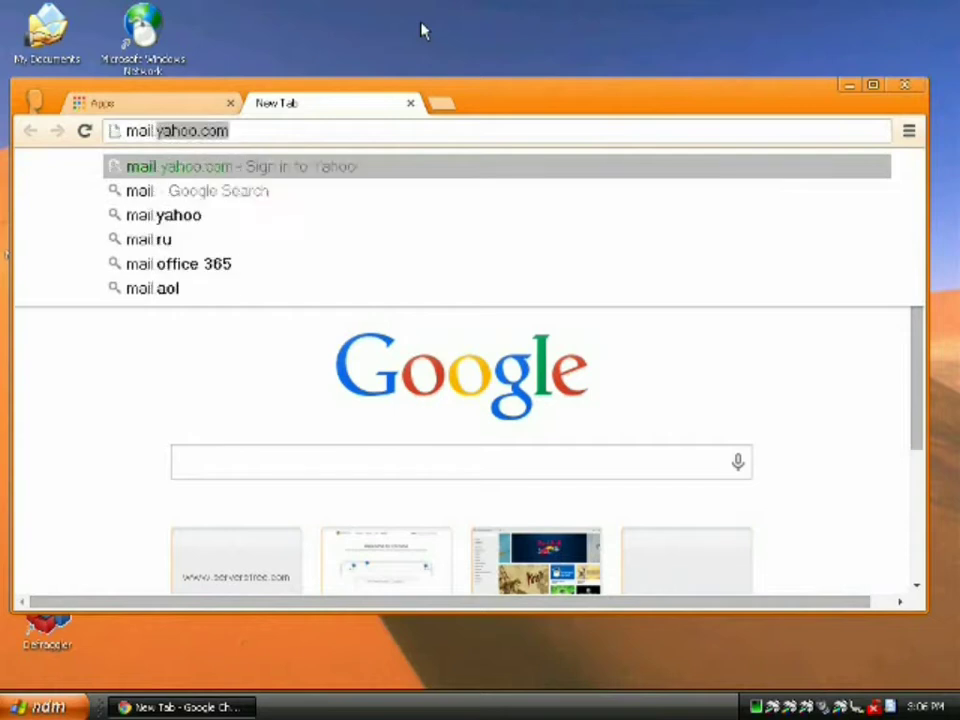
{"action": "type", "text": ".com"}
{"action": "key", "text": "Return"}
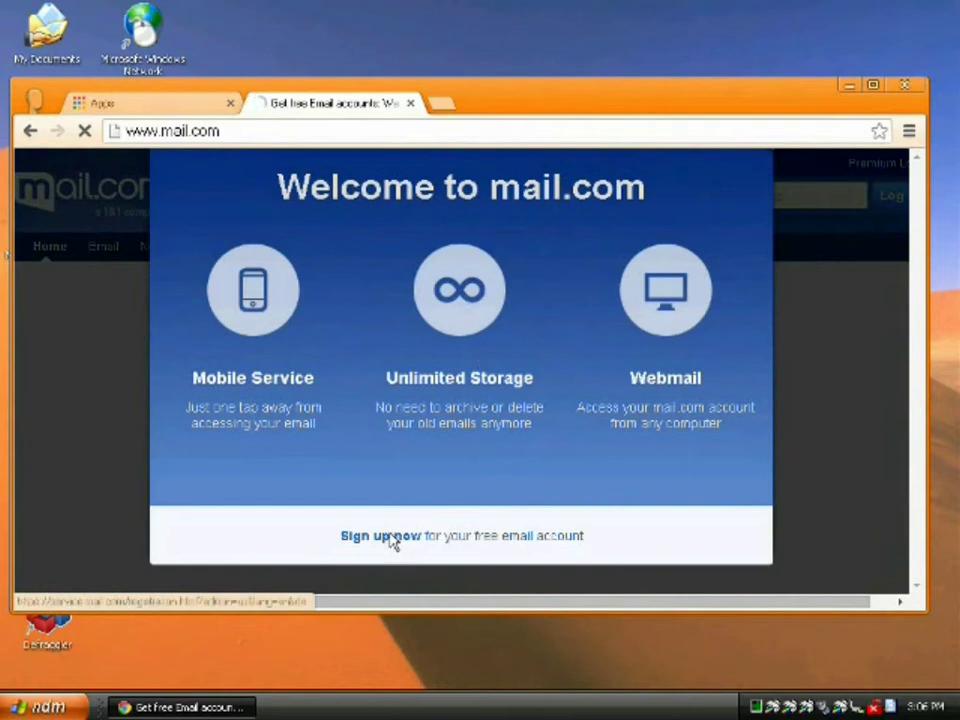
Open mail.com's free sign-up form and fill in the first and last name
{"action": "left_click", "coordinate": [450, 489]}
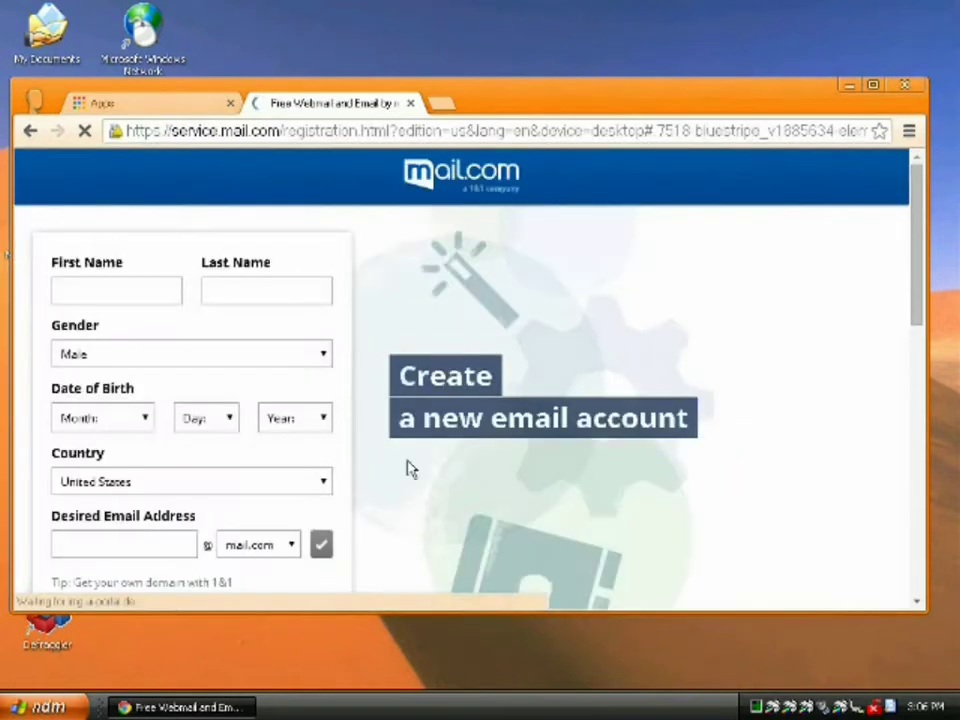
{"action": "left_click", "coordinate": [114, 290]}
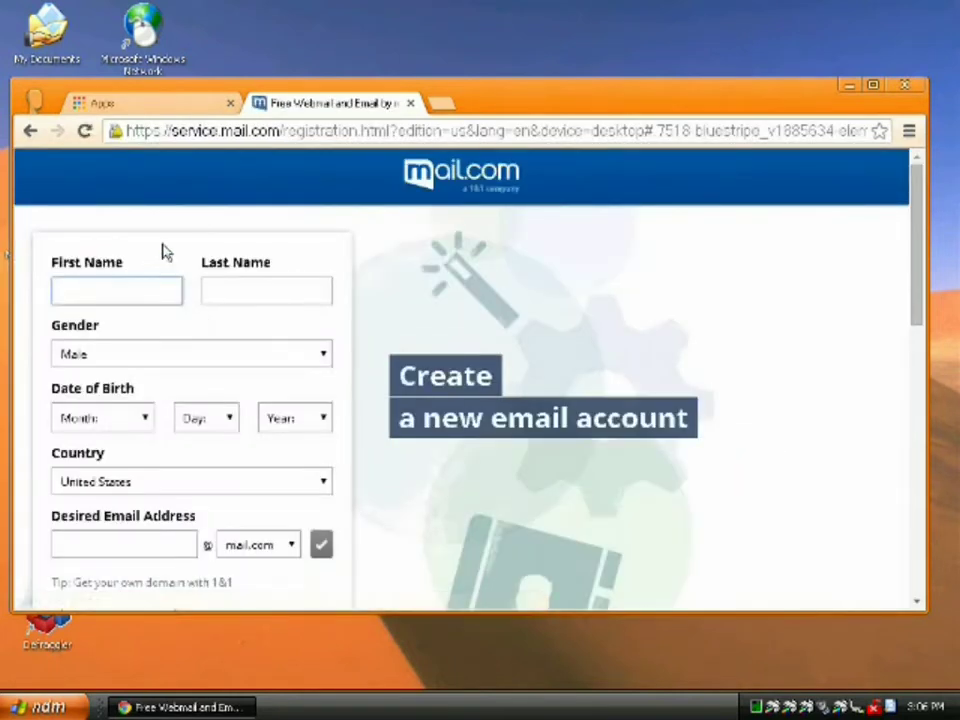
{"action": "left_click", "coordinate": [197, 132]}
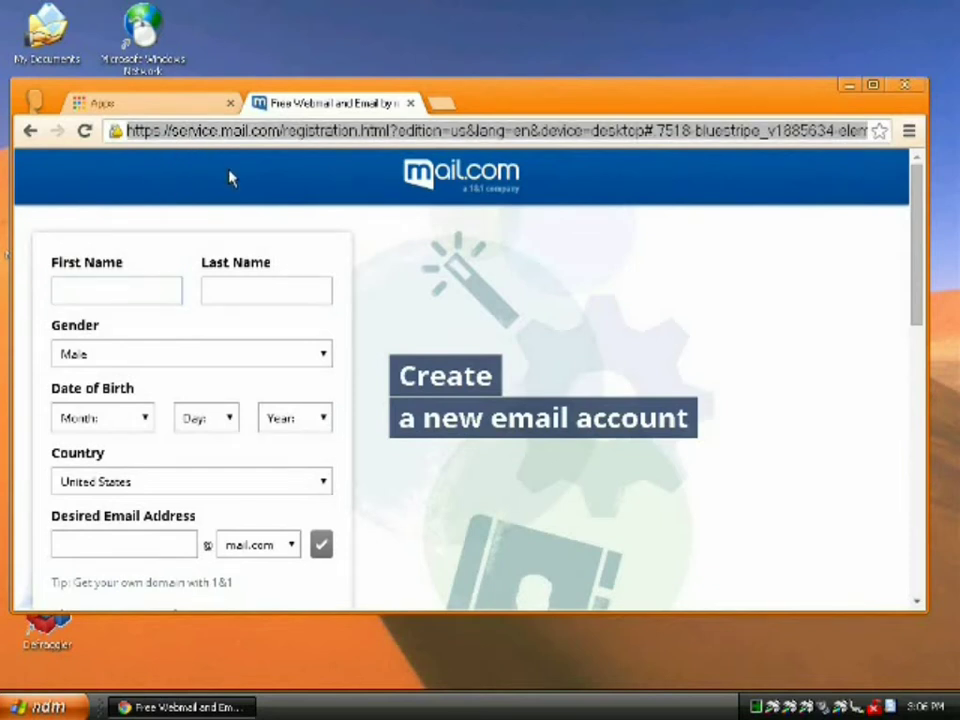
{"action": "left_click", "coordinate": [127, 294]}
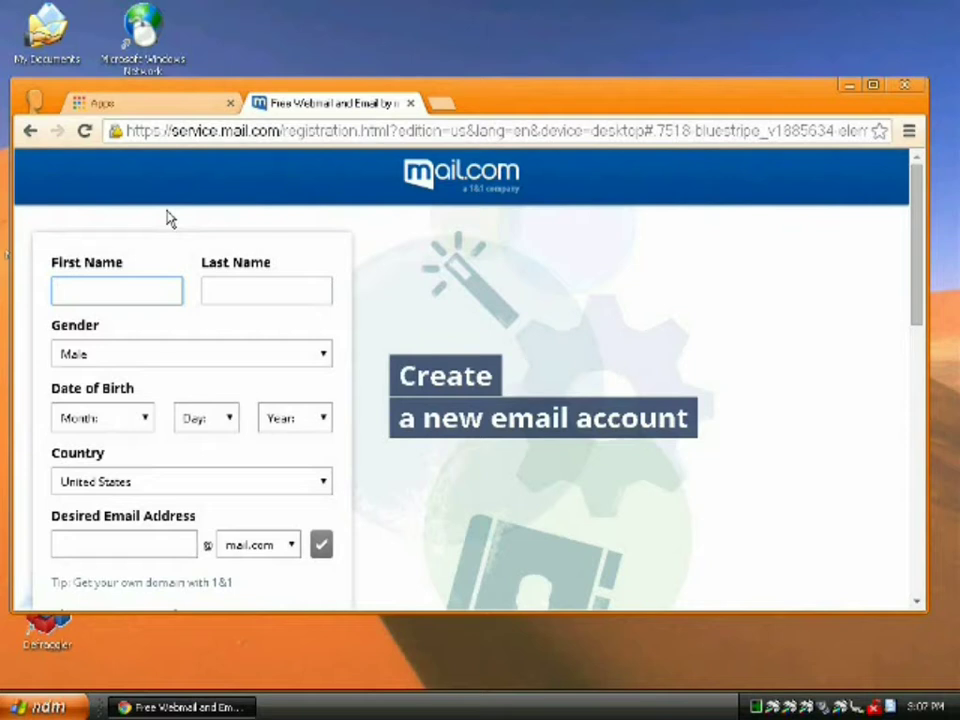
{"action": "type", "text": "Penguin"}
{"action": "key", "text": "Tab"}
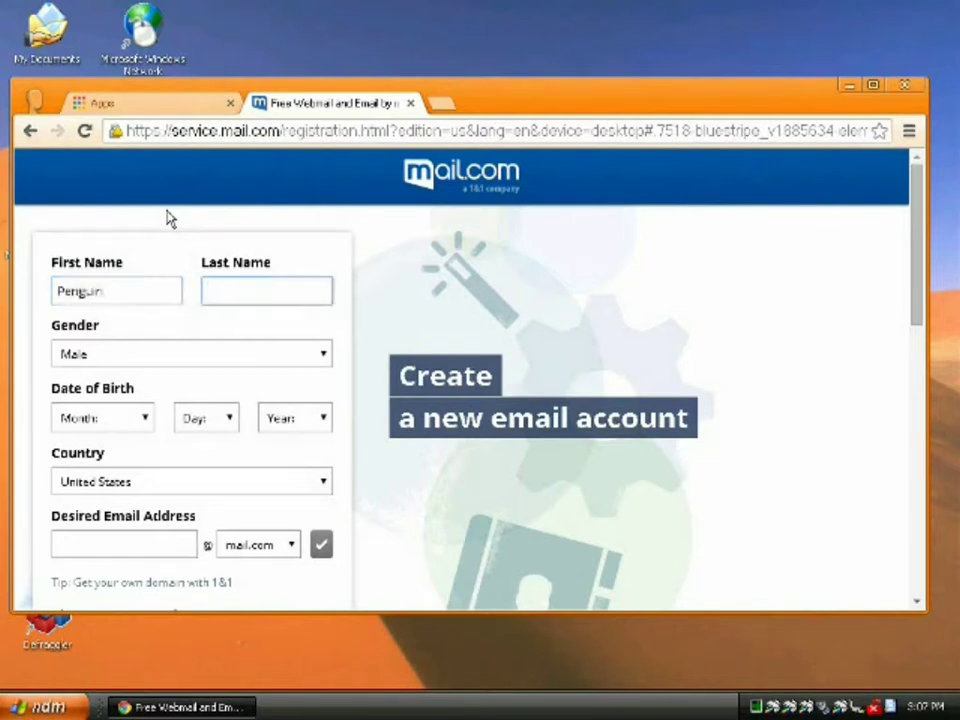
{"action": "type", "text": "Robot"}
{"action": "key", "text": "Tab"}
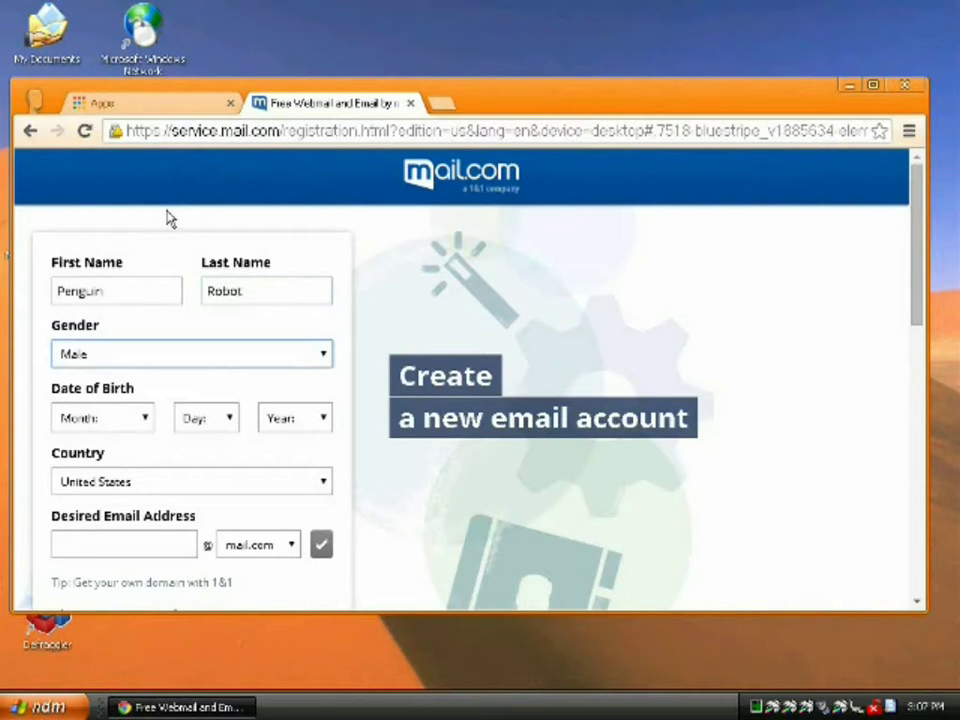
Set the date of birth to July 22, 1996
{"action": "left_click", "coordinate": [147, 425]}
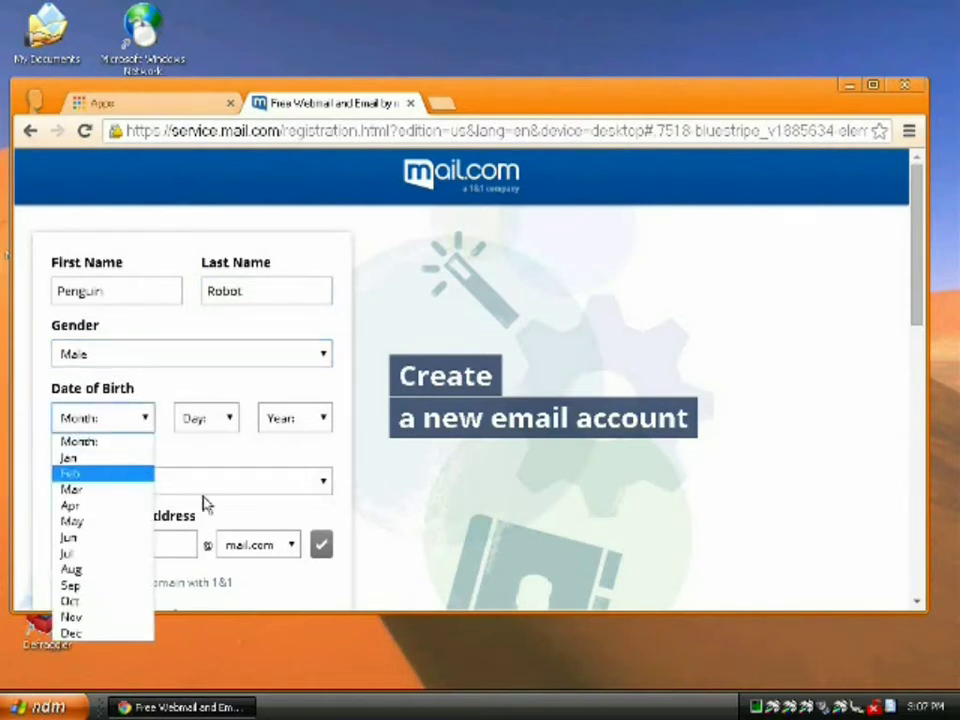
{"action": "mouse_move", "coordinate": [933, 711]}
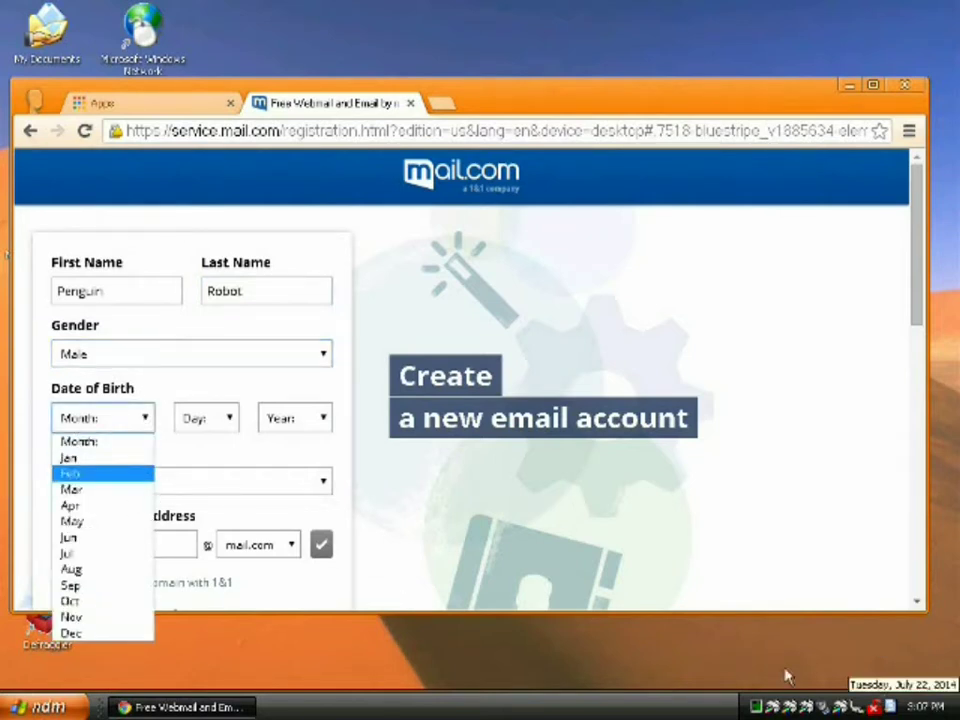
{"action": "left_click", "coordinate": [90, 553]}
{"action": "left_click", "coordinate": [230, 420]}
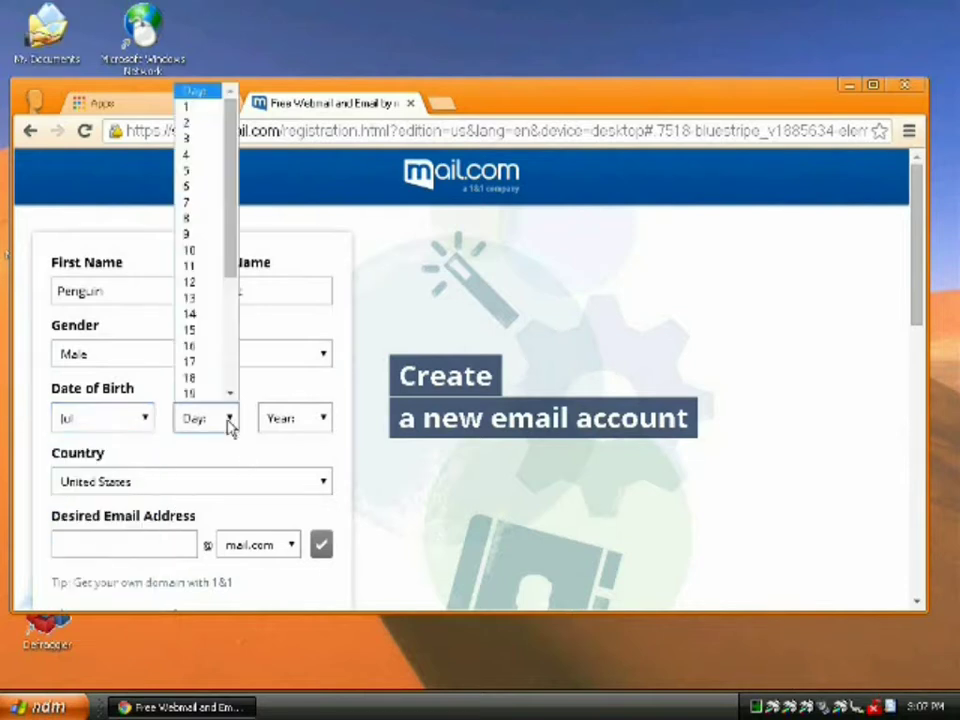
{"action": "scroll", "coordinate": [208, 362], "scroll_direction": "down", "scroll_amount": 2}
{"action": "left_click", "coordinate": [204, 349]}
{"action": "left_click", "coordinate": [300, 424]}
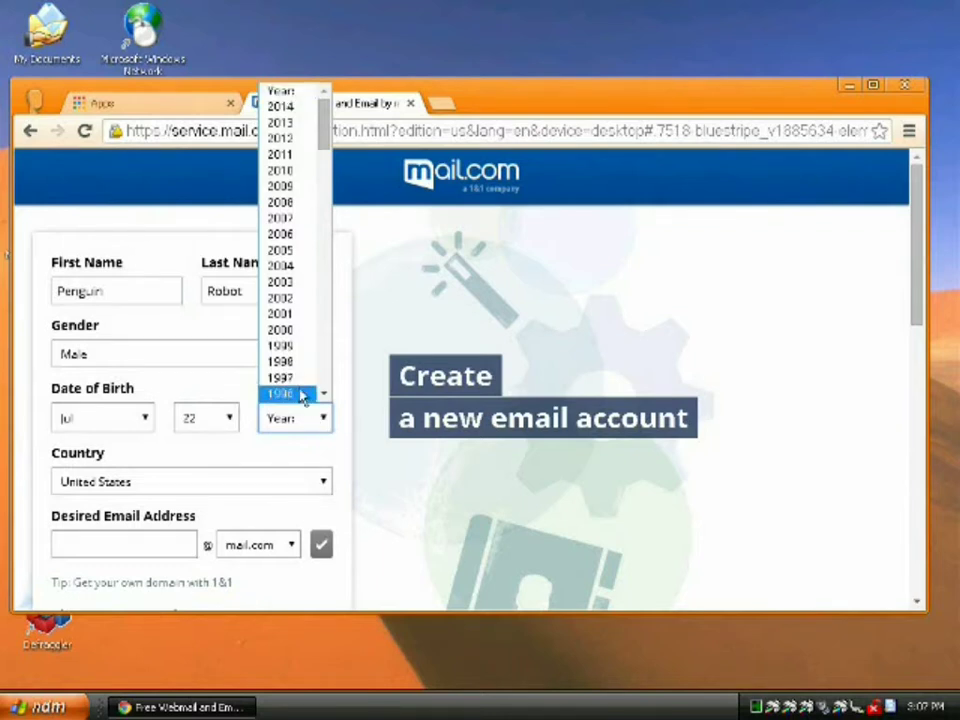
{"action": "left_click", "coordinate": [302, 394]}
Keep United States as the country and enter the desired e-mail address
{"action": "left_click", "coordinate": [165, 484]}
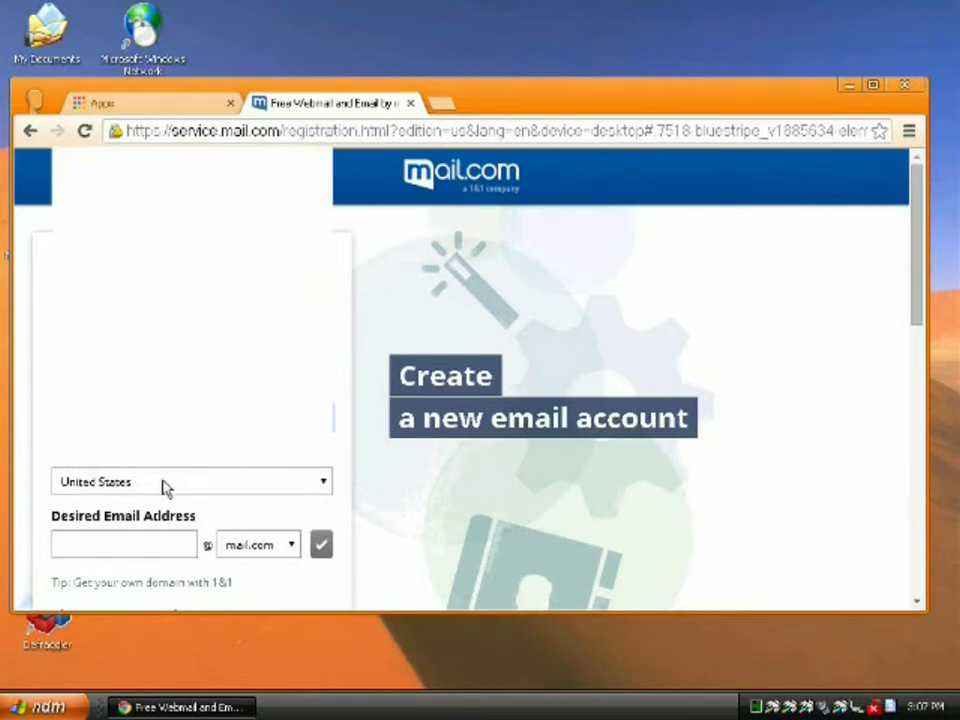
{"action": "left_click", "coordinate": [165, 484]}
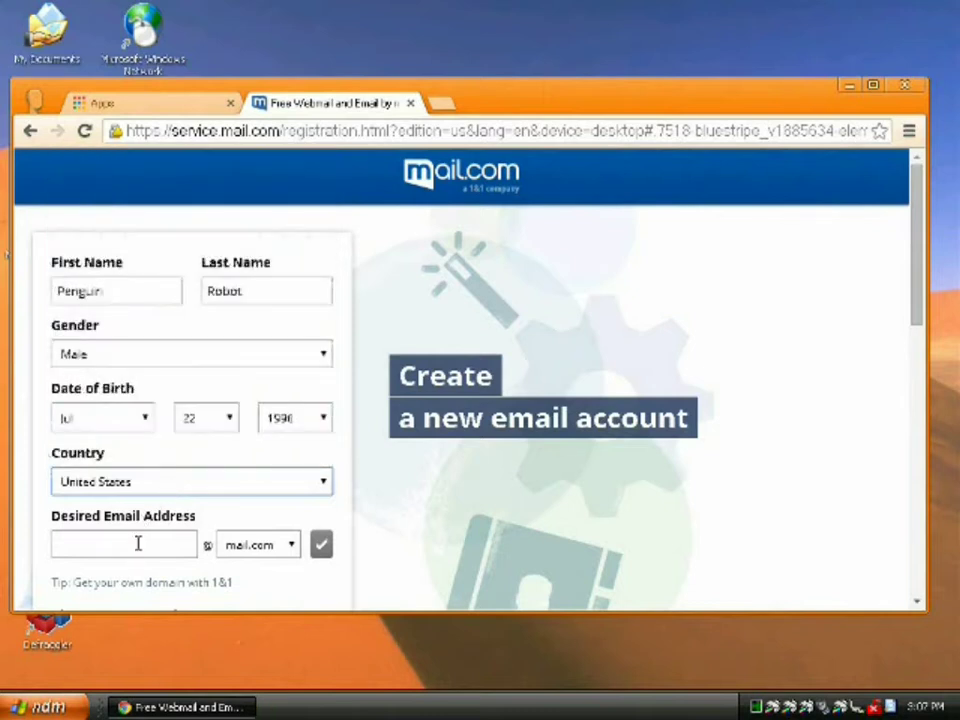
{"action": "left_click", "coordinate": [137, 543]}
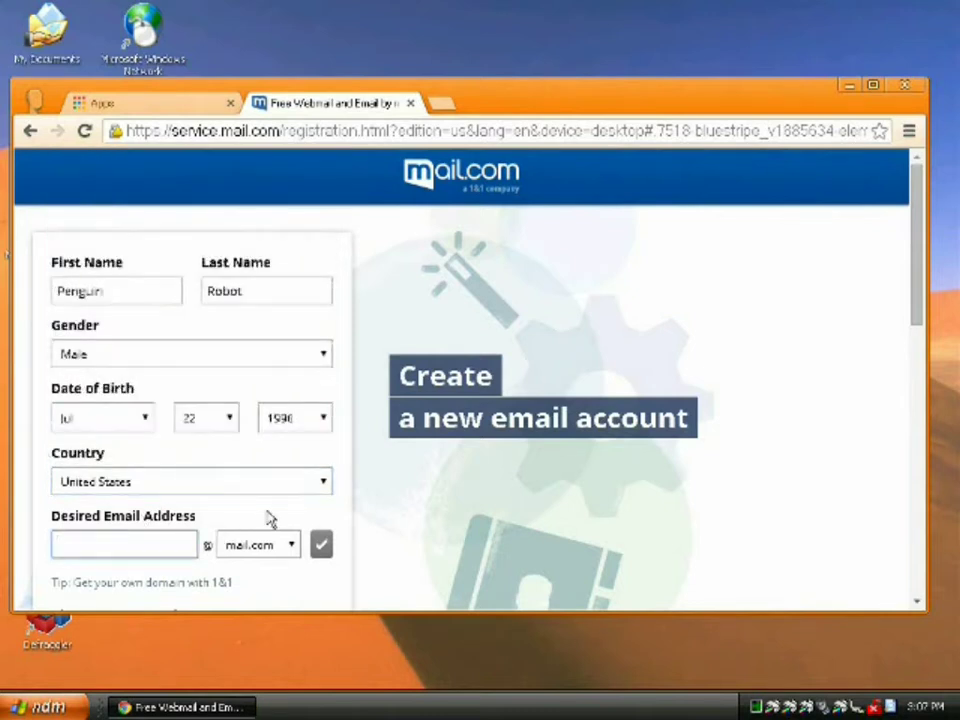
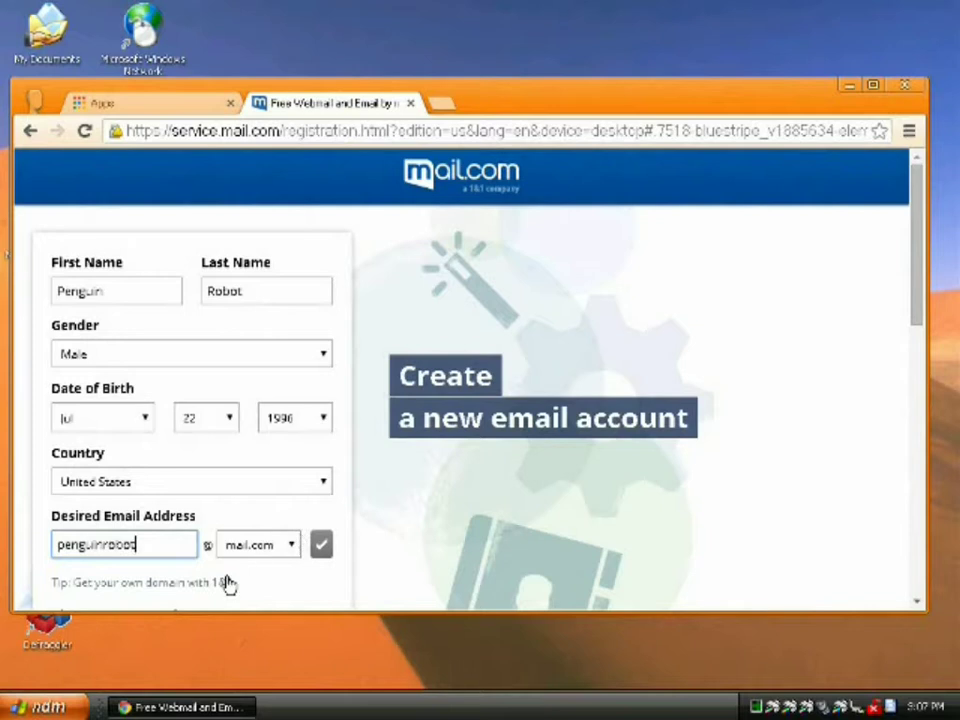
{"action": "scroll", "coordinate": [216, 542], "scroll_direction": "down", "scroll_amount": 2}
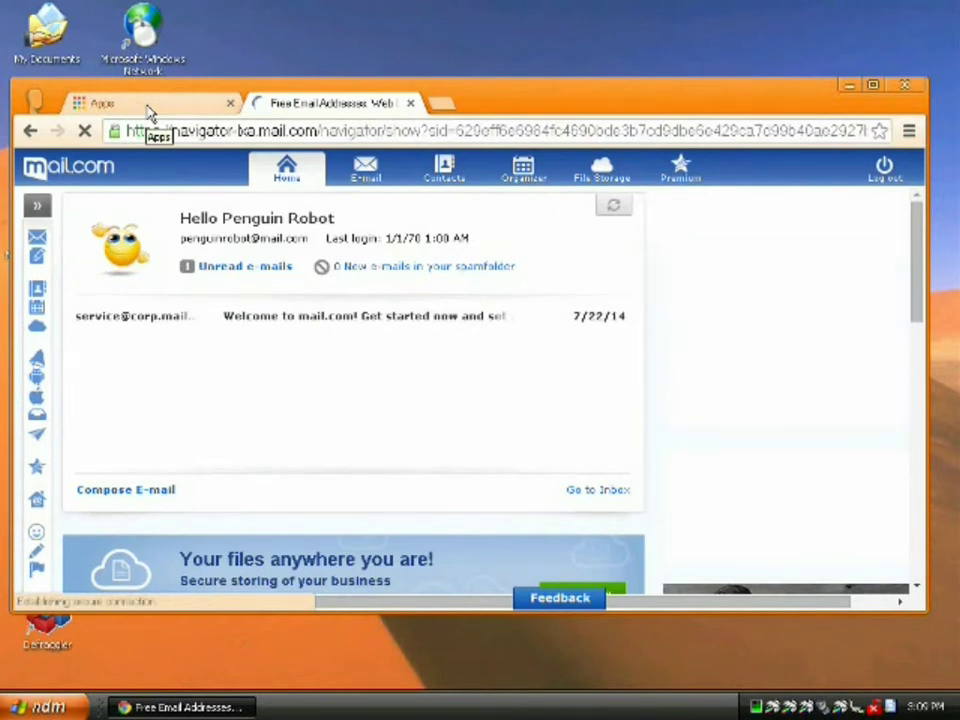
Switch back to the Apps tab and select the address bar text
{"action": "left_click", "coordinate": [148, 113]}
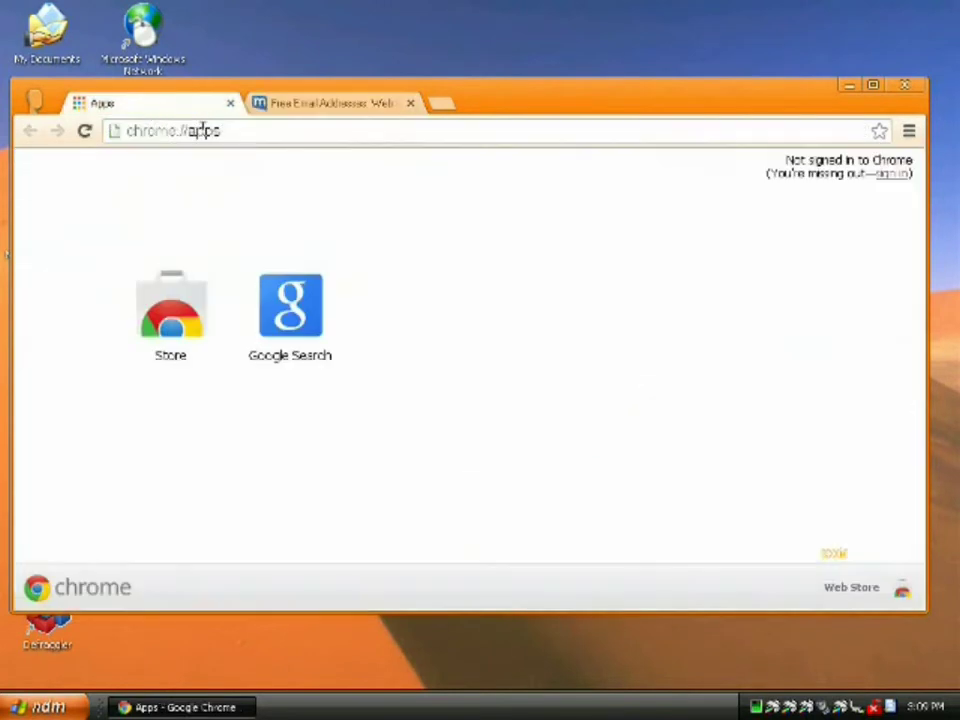
{"action": "left_click", "coordinate": [268, 131]}
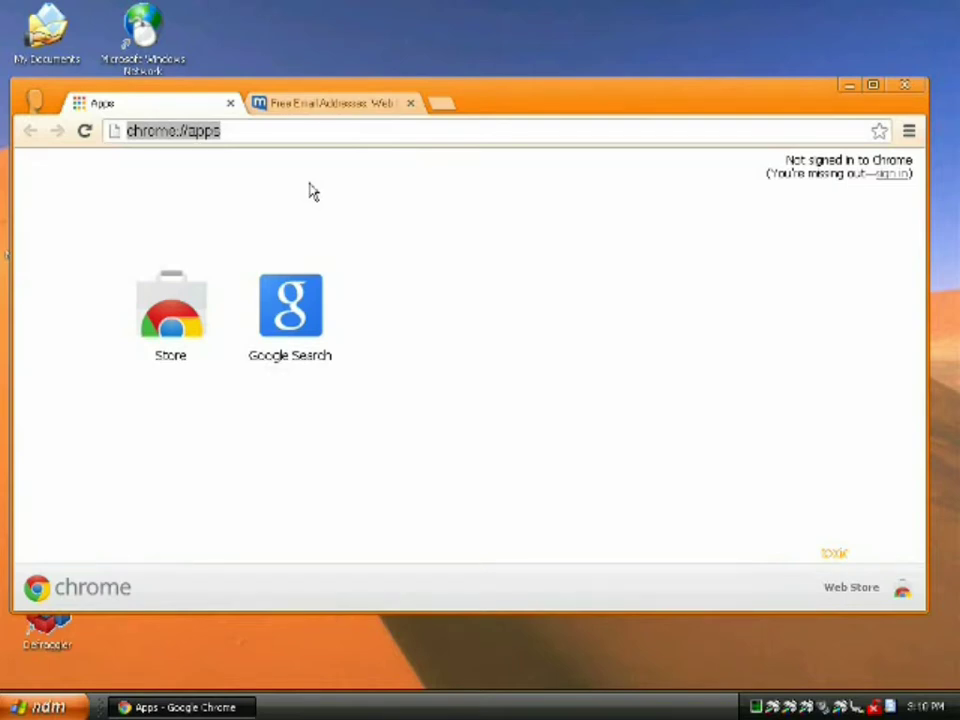
Load serversfree.com, maximise the window and bring up the free hosting sign-up form
{"action": "type", "text": "serversf"}
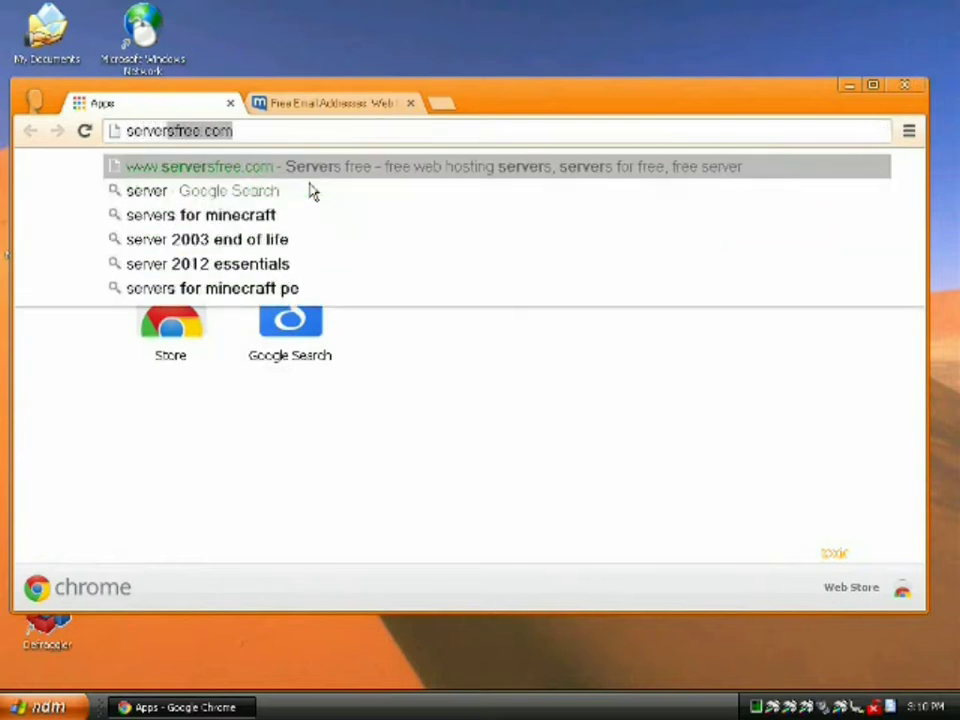
{"action": "type", "text": "ree.c"}
{"action": "key", "text": "Return"}
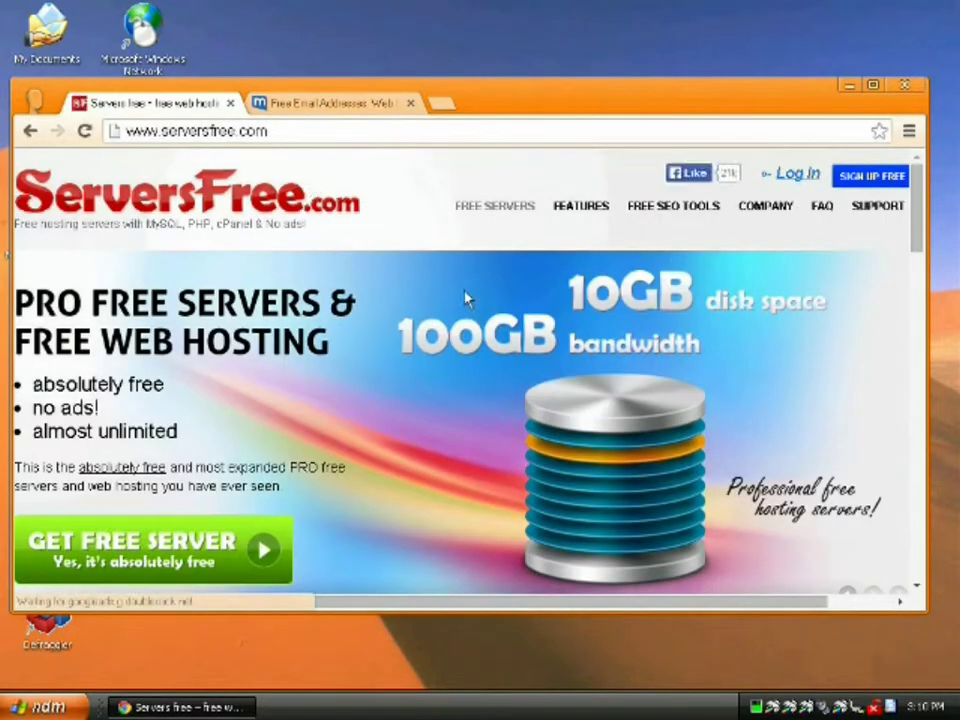
{"action": "double_click", "coordinate": [606, 84]}
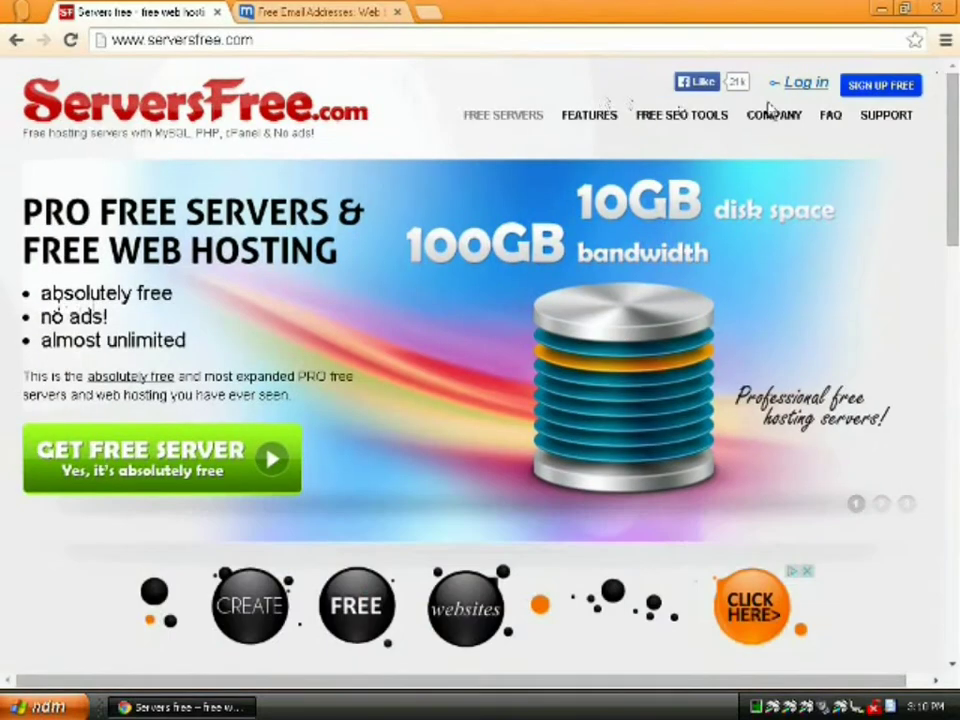
{"action": "left_click", "coordinate": [865, 93]}
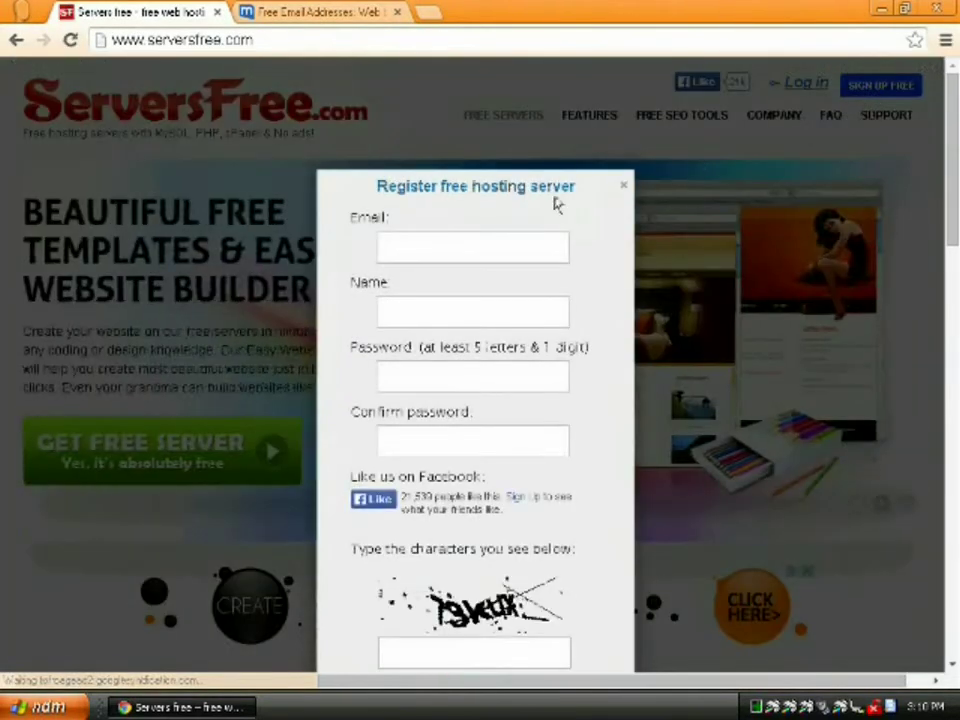
Enter the new mail.com e-mail address and the account name in the registration form
{"action": "left_click", "coordinate": [447, 250]}
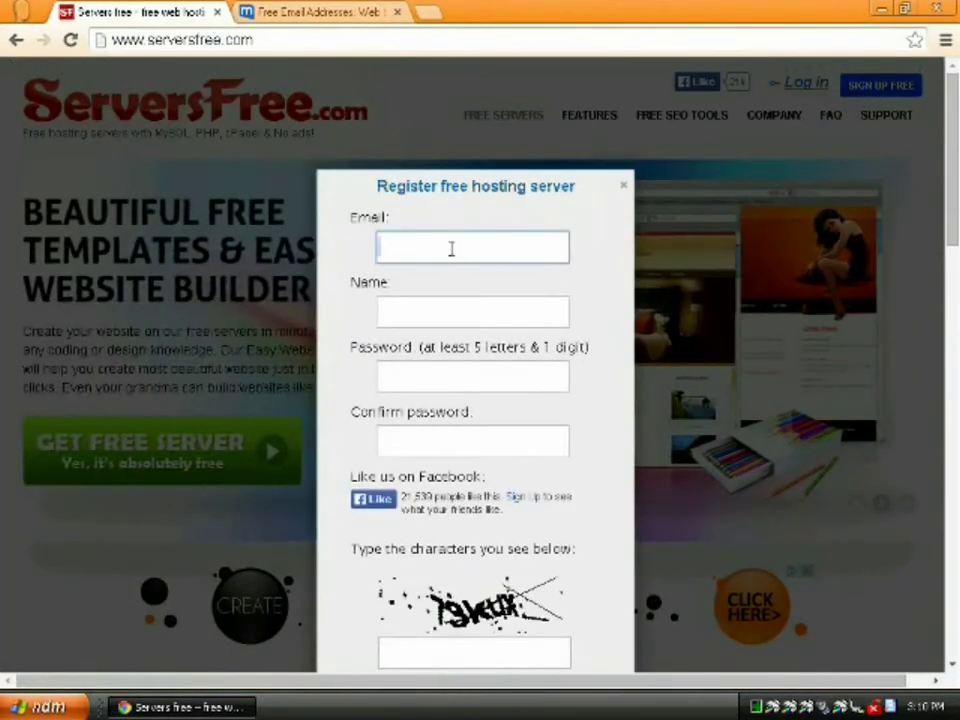
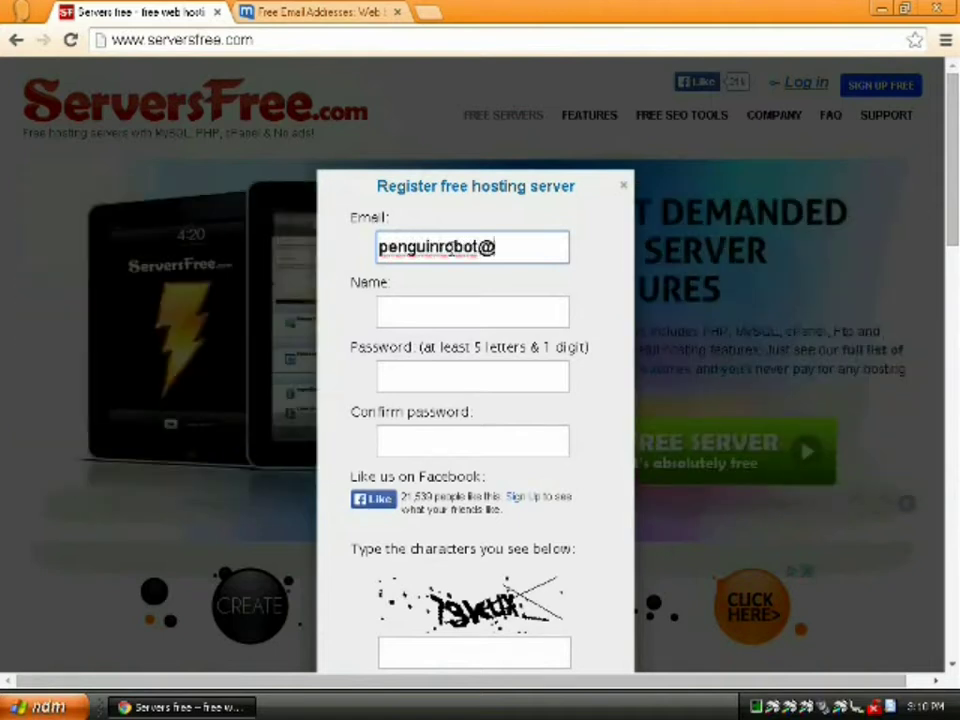
{"action": "key", "text": "Tab"}
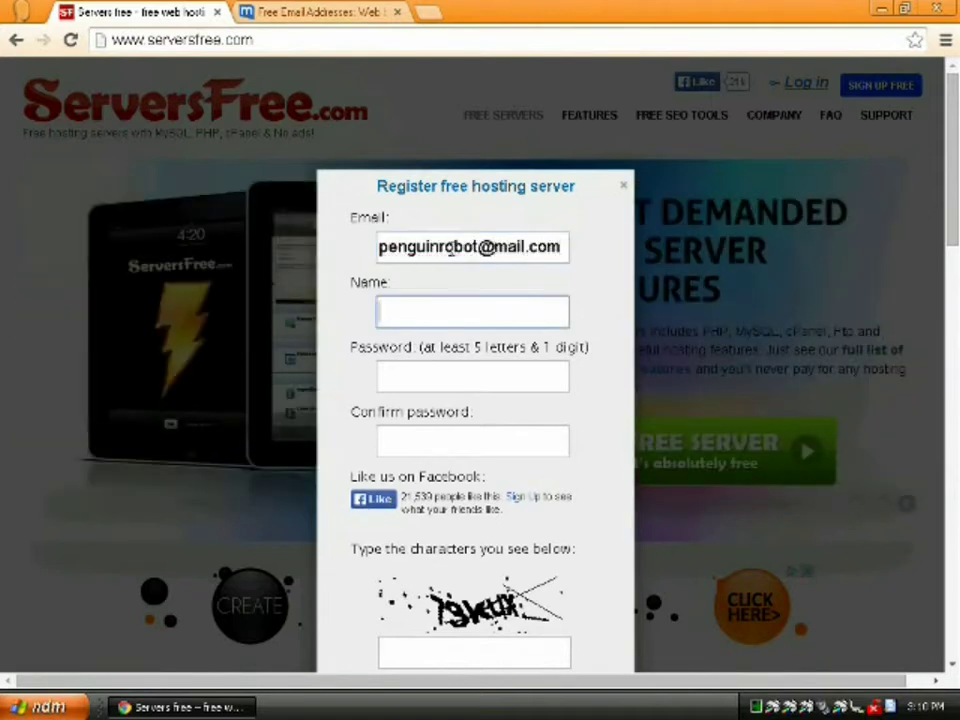
{"action": "type", "text": "Penguin R"}
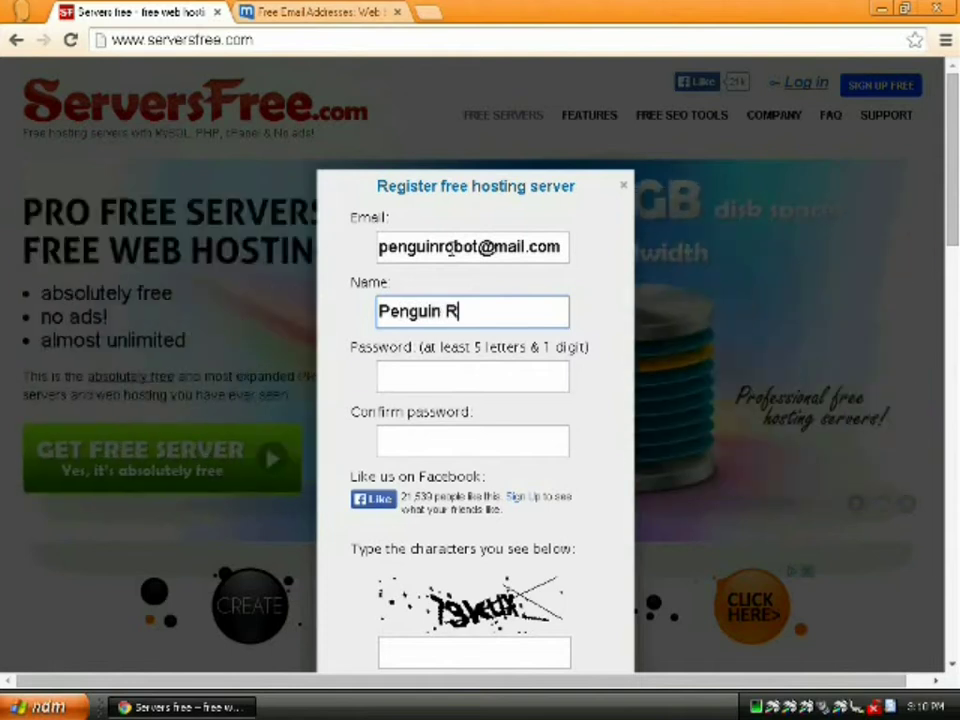
{"action": "type", "text": "obot"}
{"action": "key", "text": "Tab"}
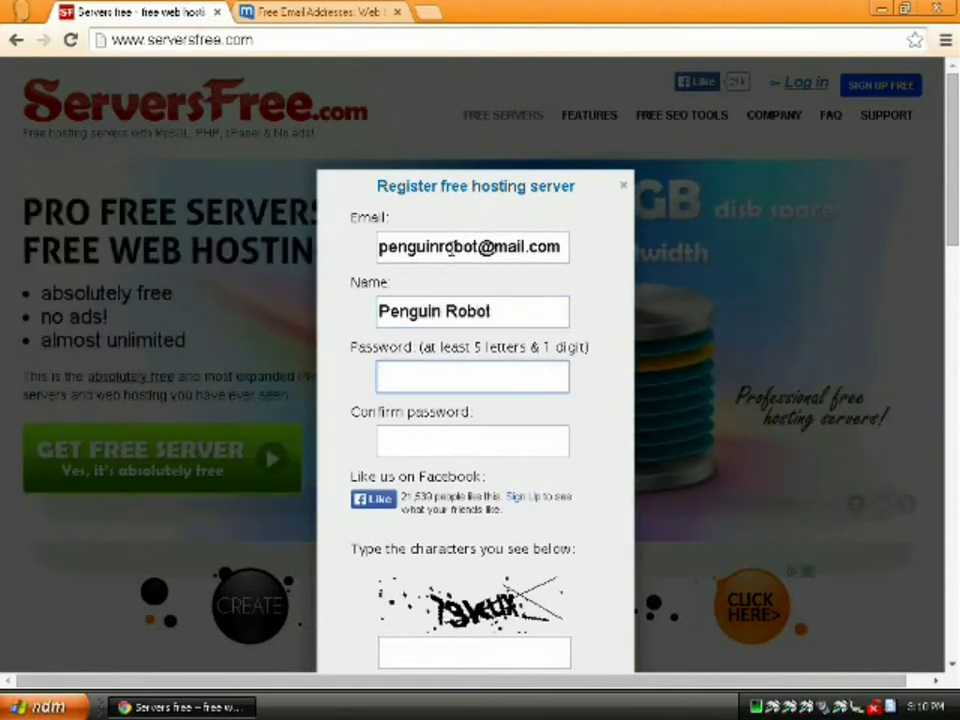
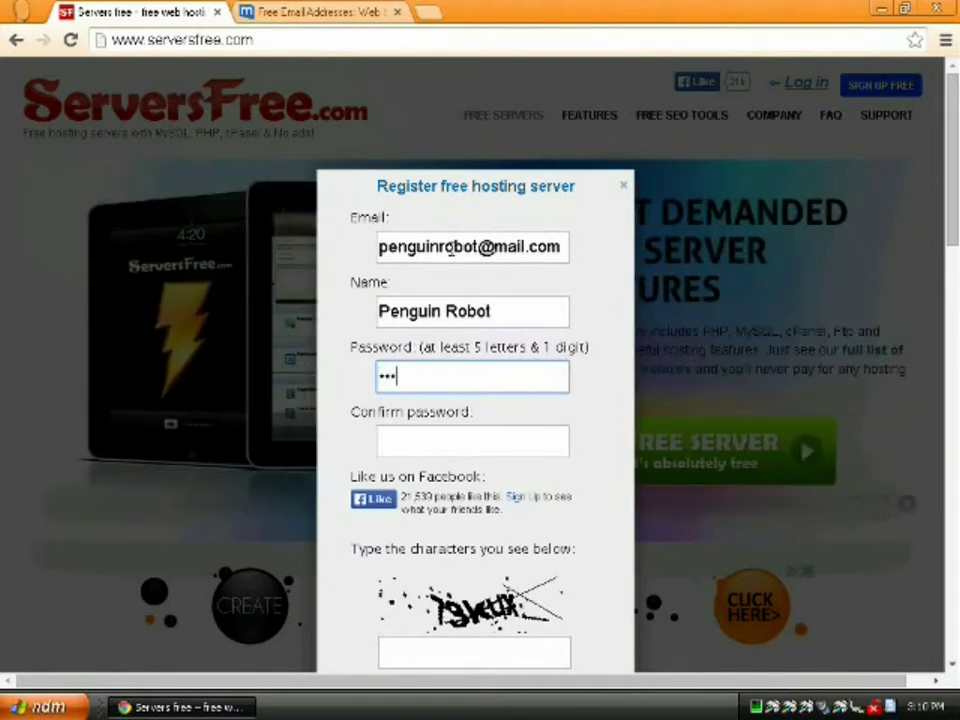
Enter and confirm the password, fill in the captcha and submit the registration
{"action": "key", "text": "Tab"}
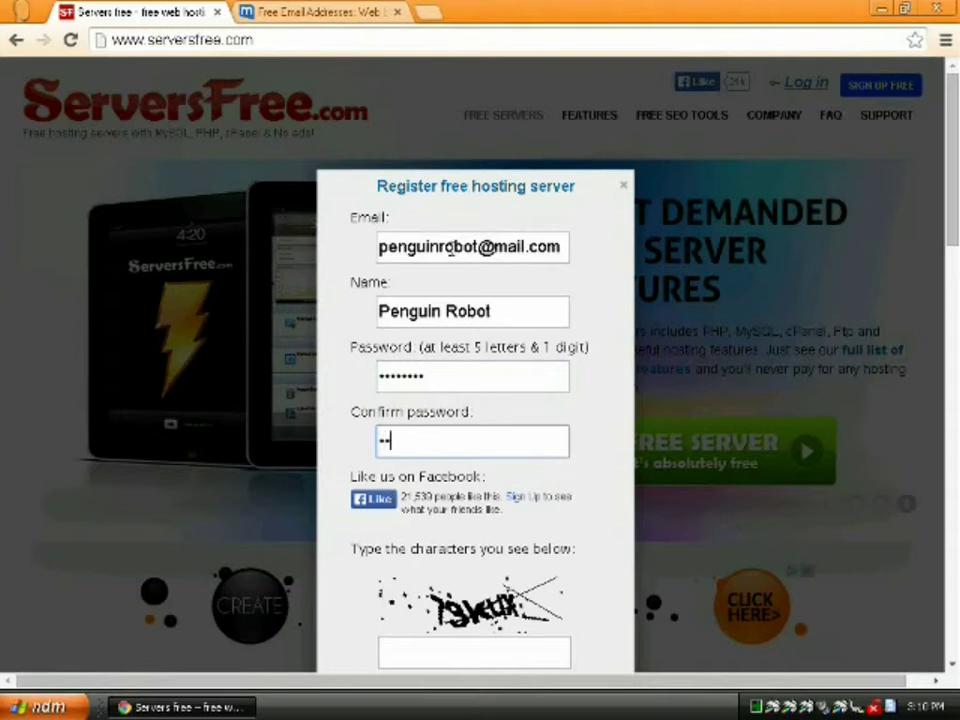
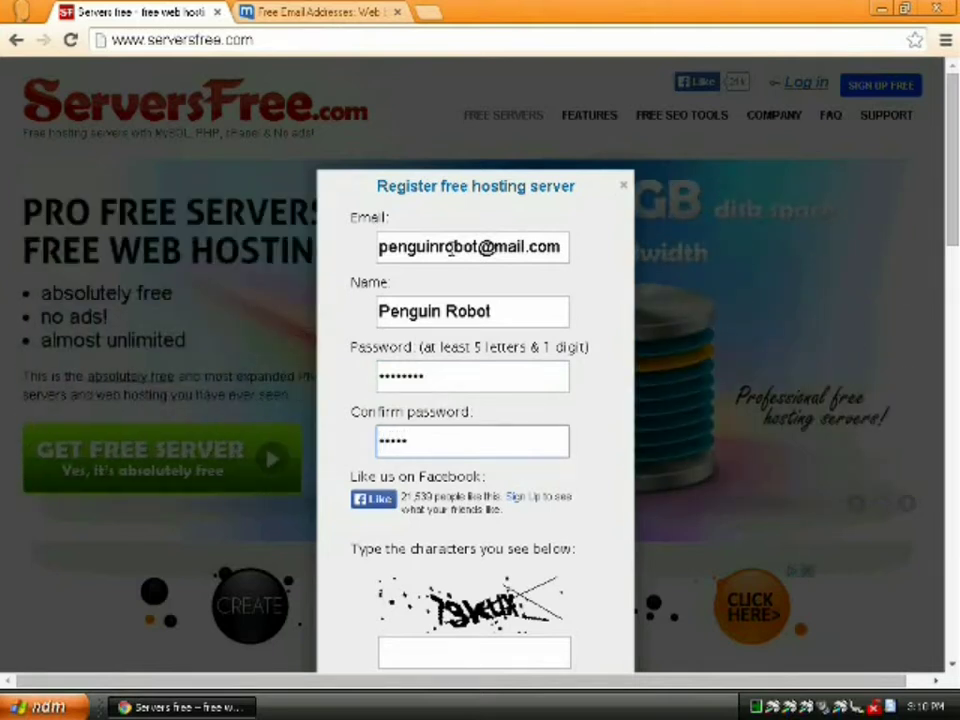
{"action": "scroll", "coordinate": [469, 563], "scroll_direction": "down", "scroll_amount": 1}
{"action": "left_click", "coordinate": [482, 557]}
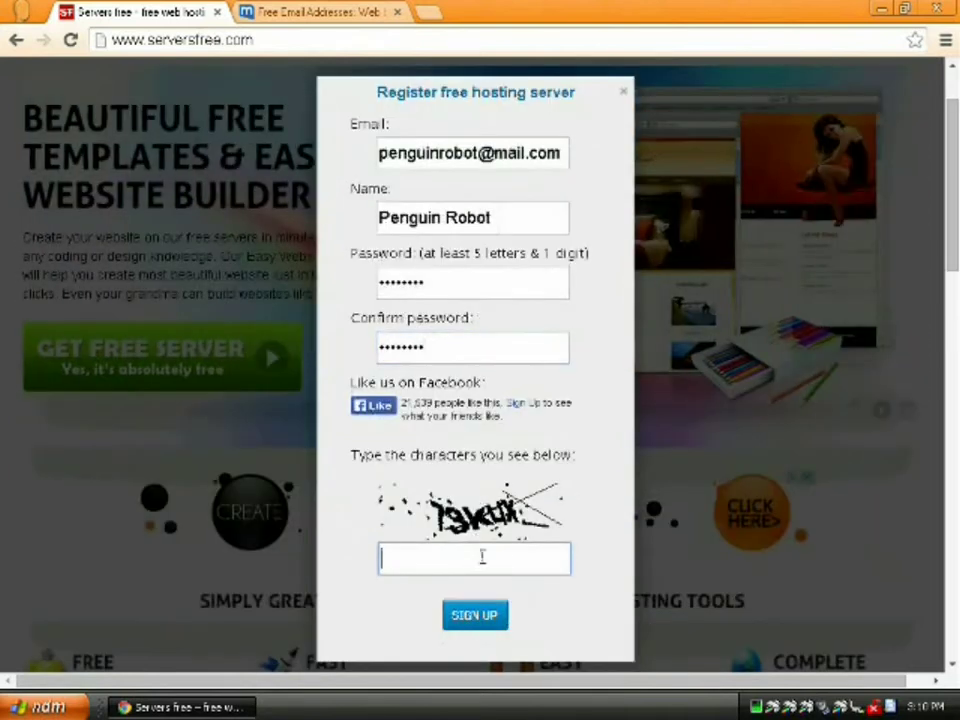
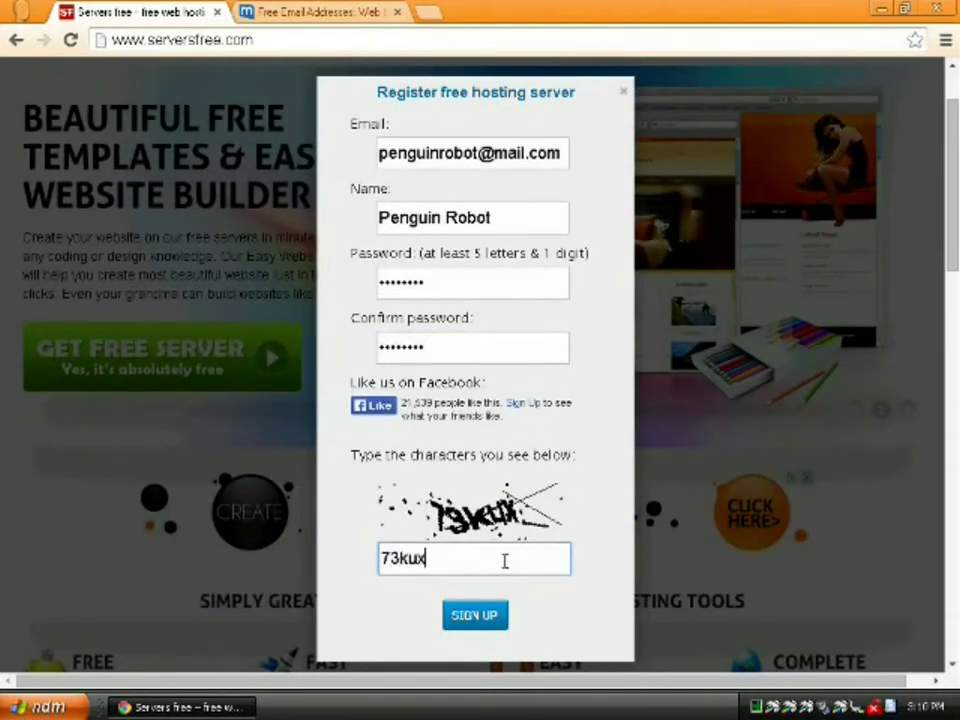
{"action": "left_click", "coordinate": [481, 626]}
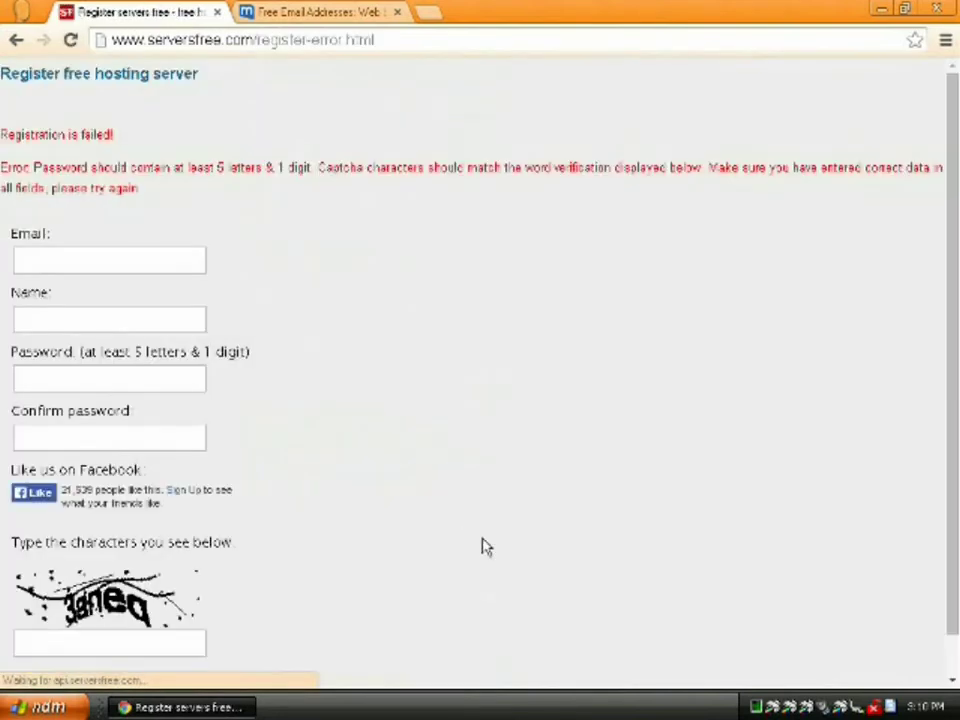
Re-enter the account e-mail from the autofill suggestion and the account name
{"action": "left_click", "coordinate": [145, 255]}
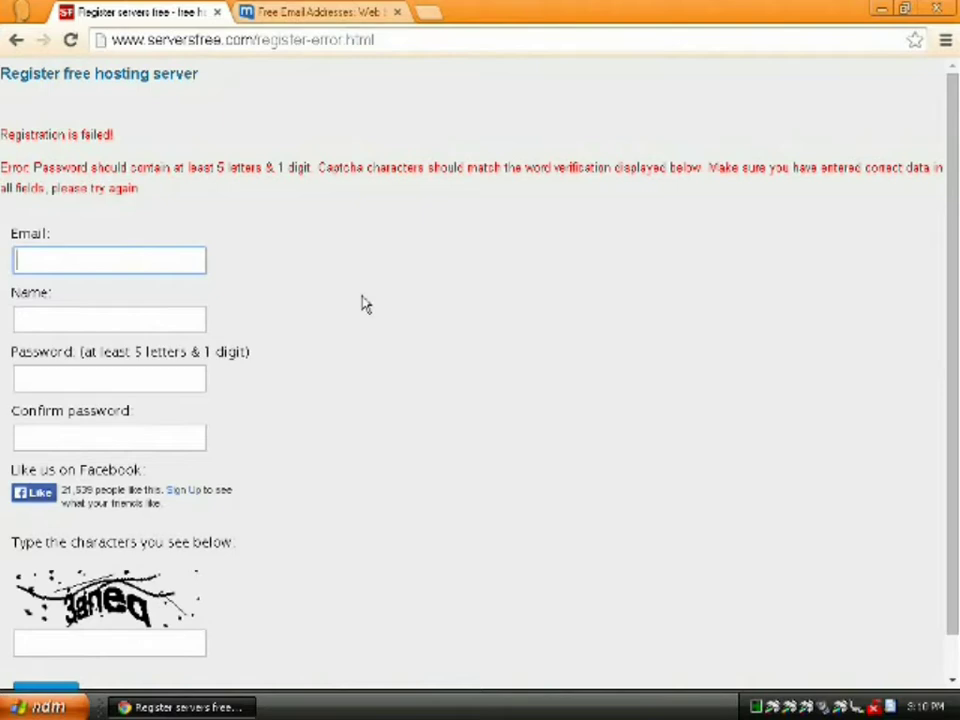
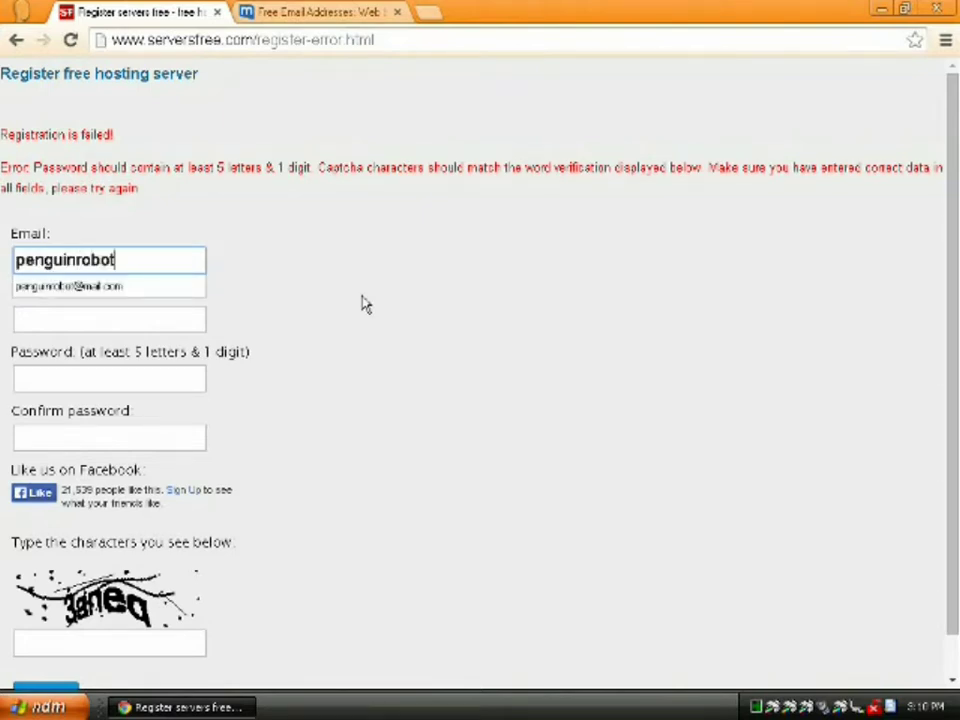
{"action": "key", "text": "Down"}
{"action": "key", "text": "Return"}
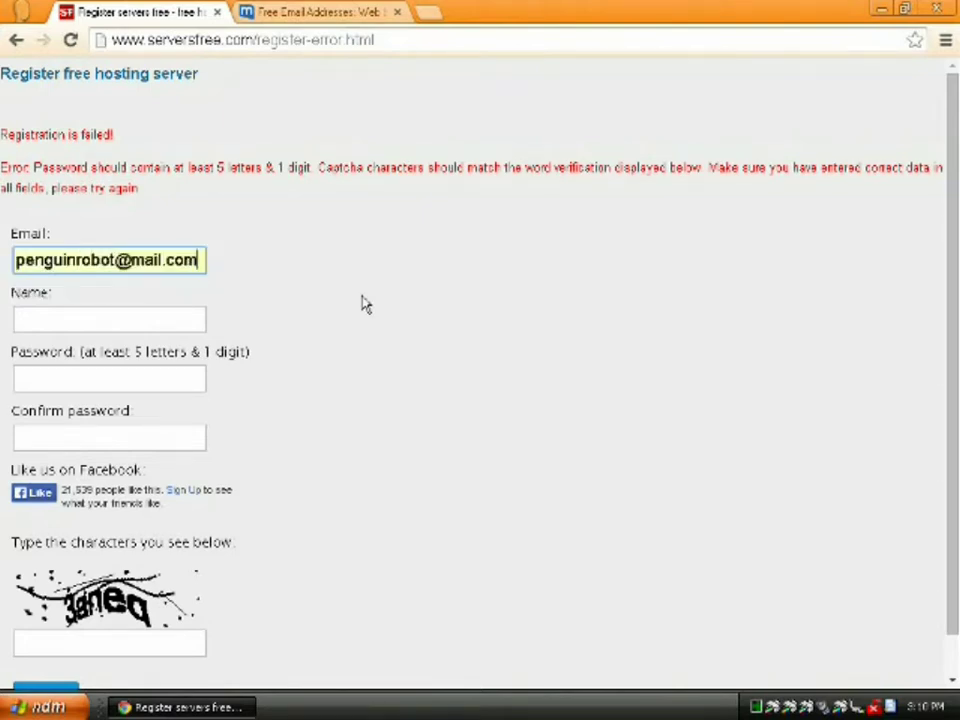
{"action": "key", "text": "Tab"}
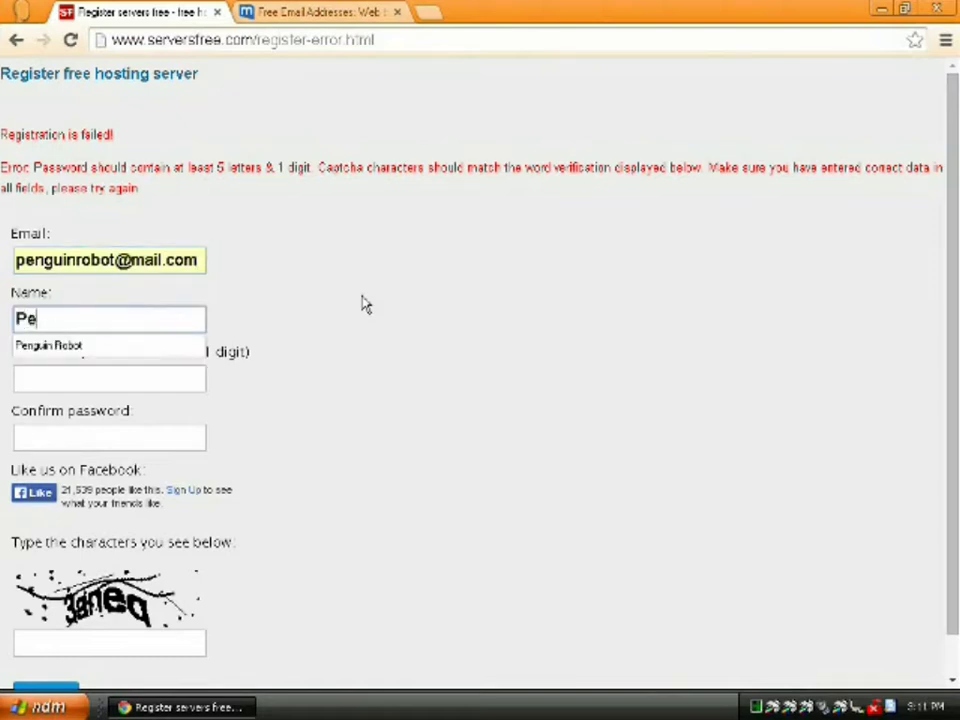
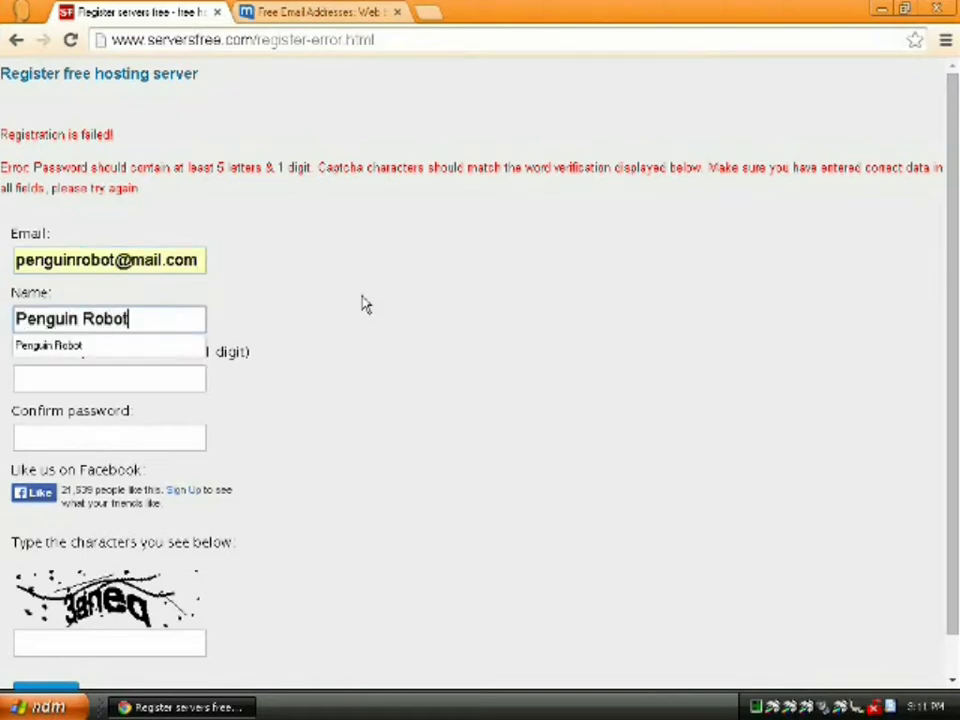
{"action": "key", "text": "Tab"}
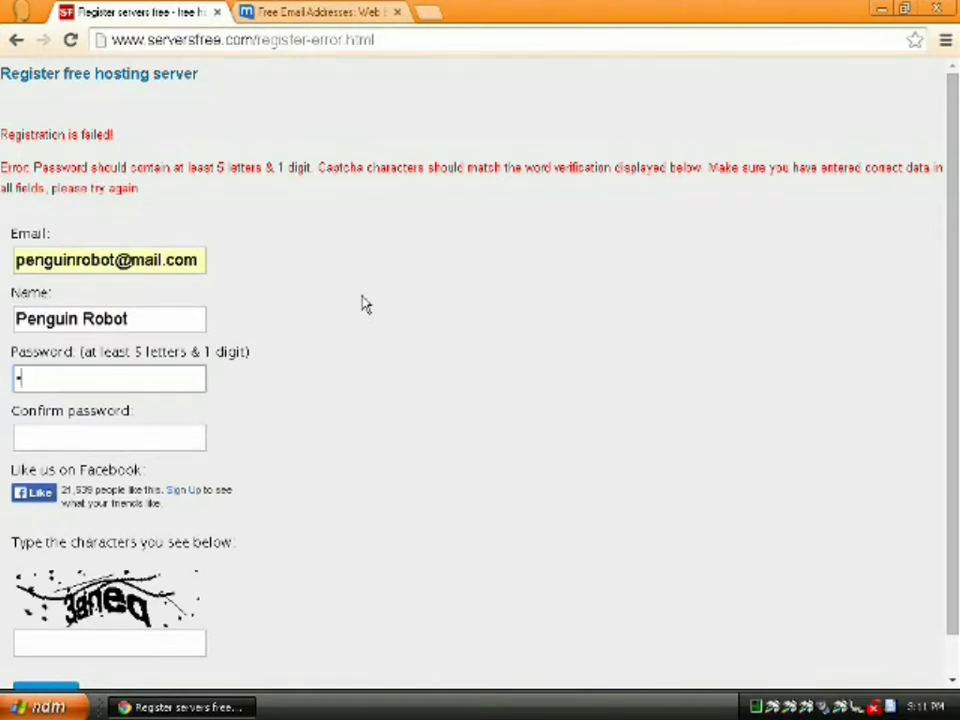
Enter a matching password pair, type the new captcha and resubmit the registration
{"action": "key", "text": "Tab"}
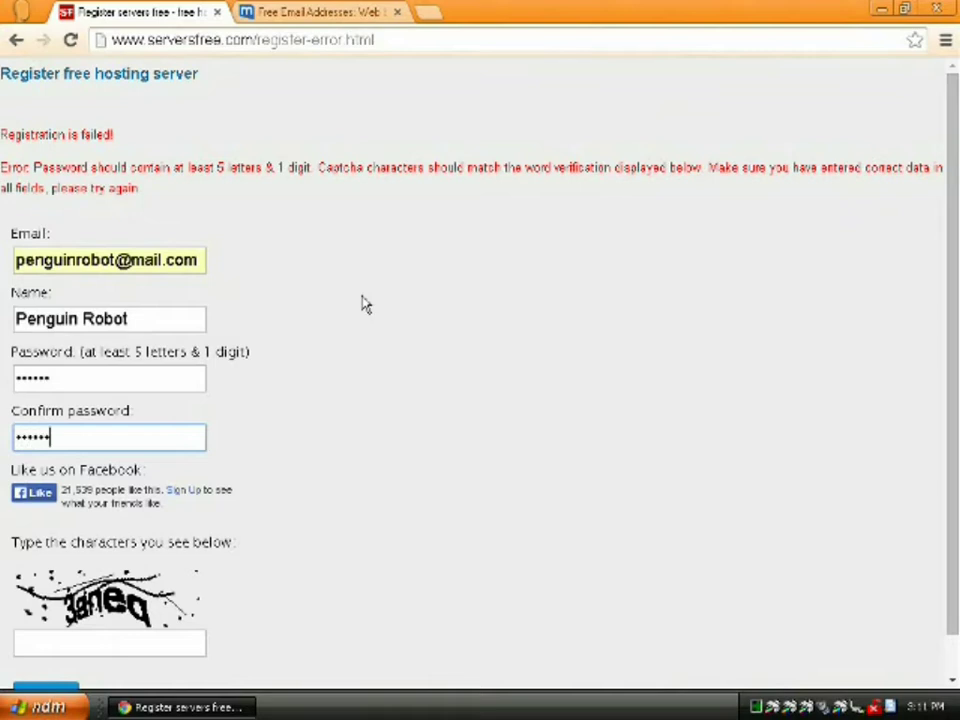
{"action": "key", "text": "Tab"}
{"action": "key", "text": "Tab"}
{"action": "key", "text": "Tab"}
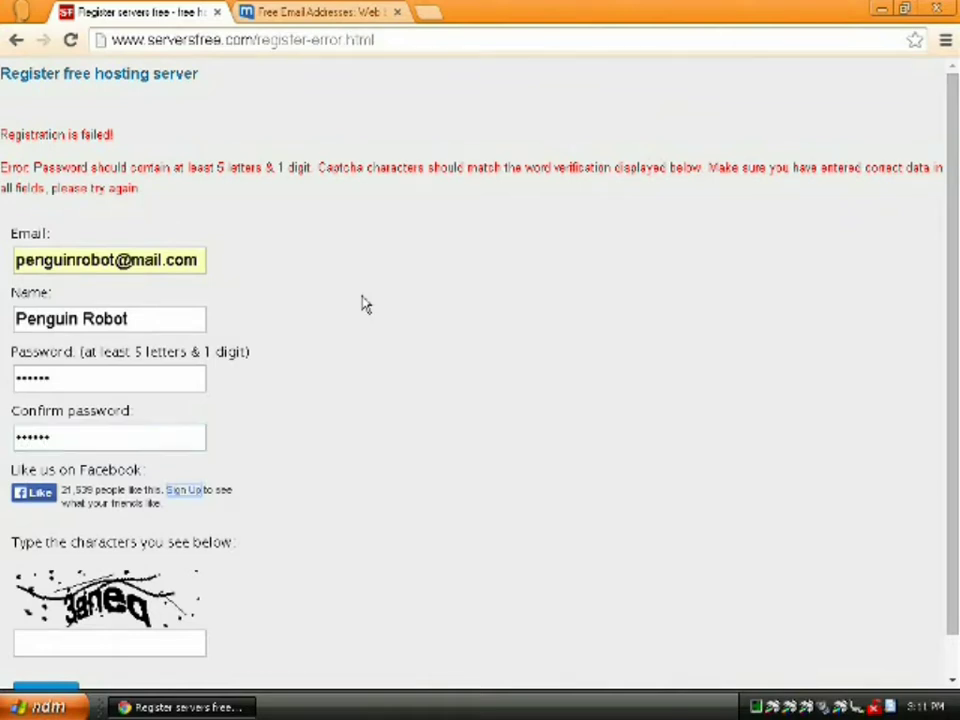
{"action": "type", "text": "3anez"}
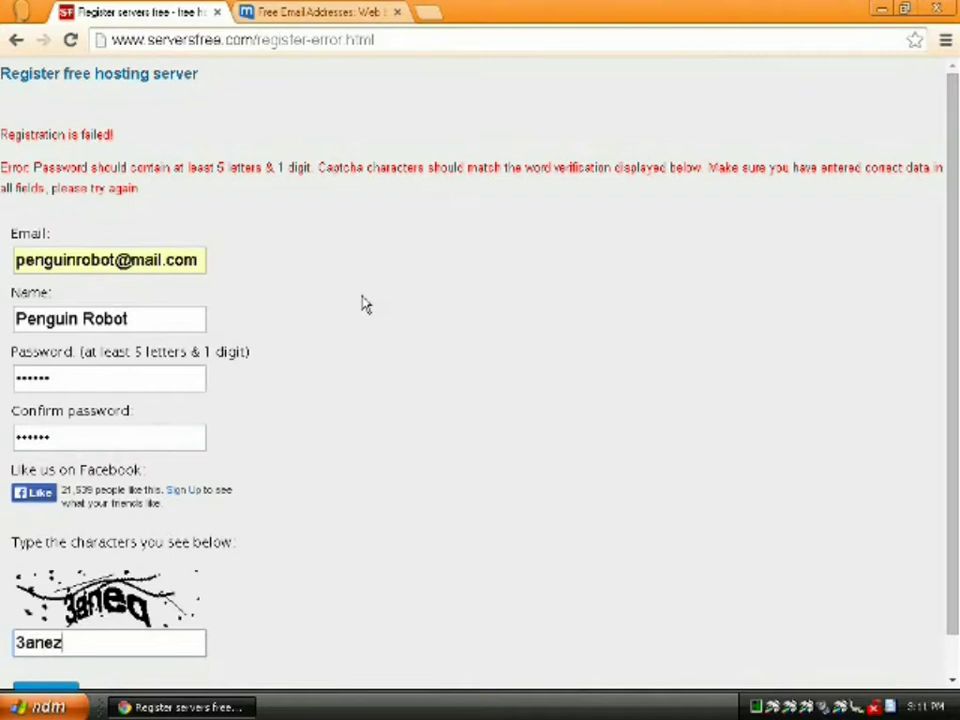
{"action": "key", "text": "BackSpace"}
{"action": "type", "text": "q"}
{"action": "scroll", "coordinate": [300, 560], "scroll_direction": "down", "scroll_amount": 1}
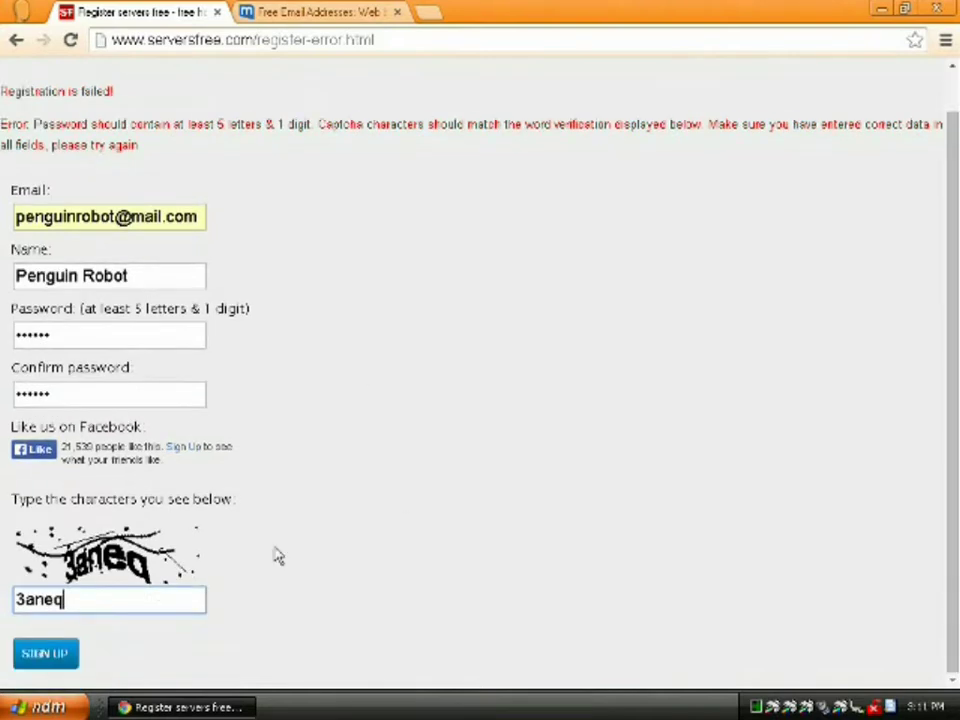
{"action": "left_click", "coordinate": [62, 651]}
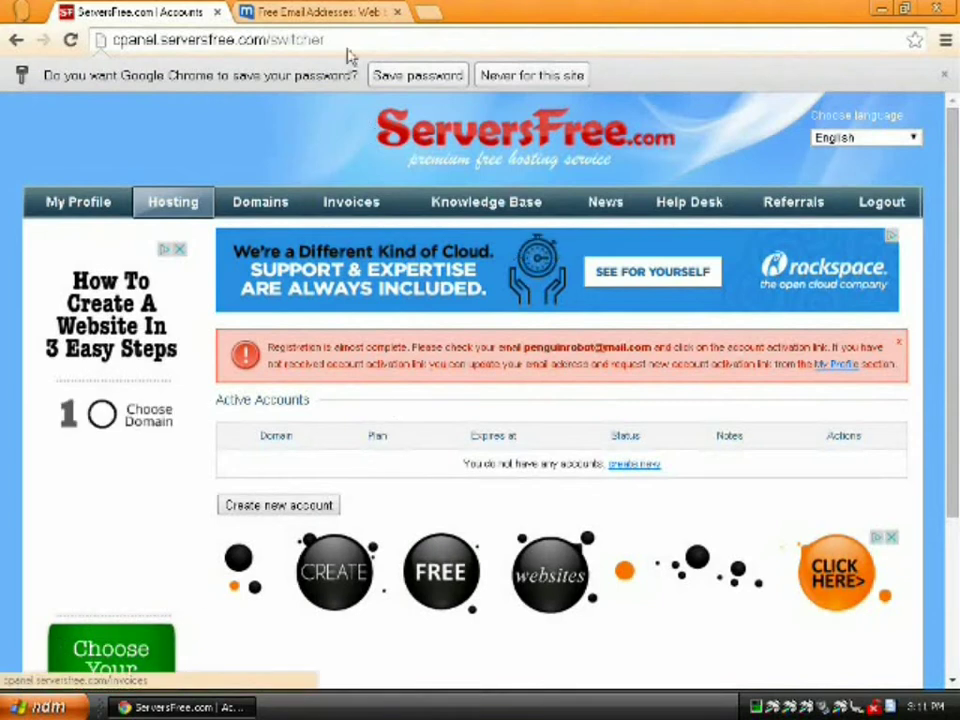
Open the Client Sign Up Confirmation e-mail, follow its activation link and close the old ServersFree tab
{"action": "left_click", "coordinate": [317, 14]}
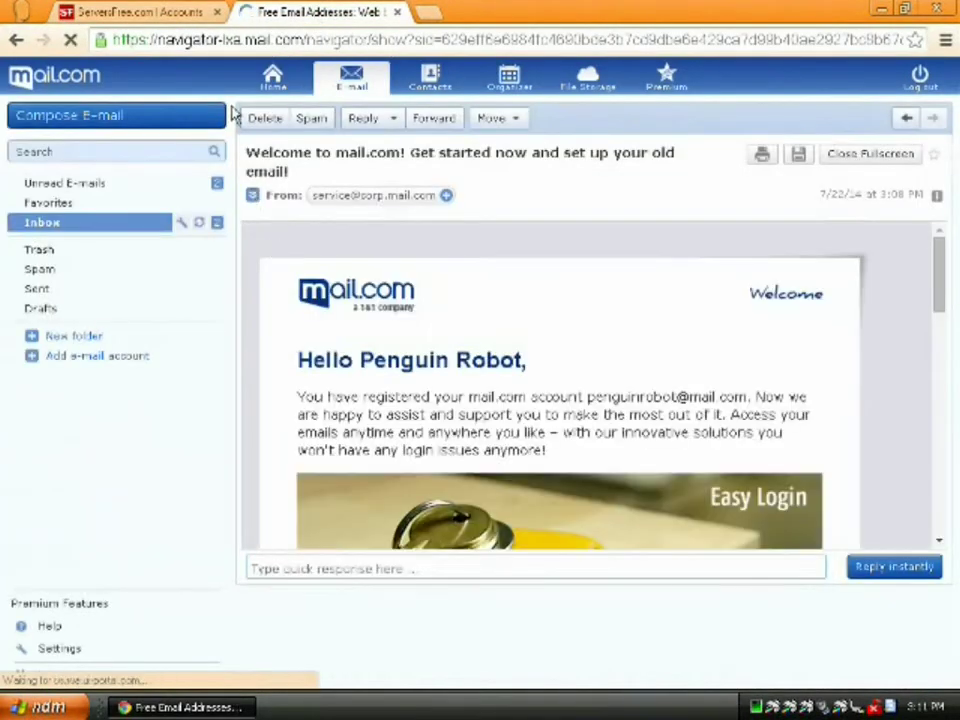
{"action": "left_click", "coordinate": [68, 222]}
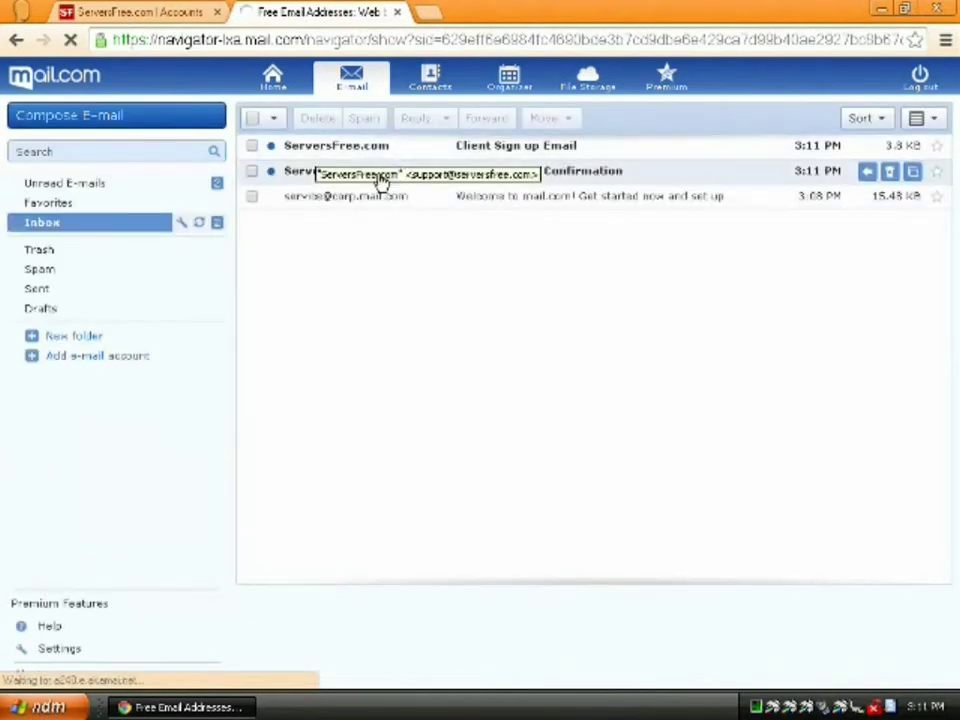
{"action": "left_click", "coordinate": [370, 175]}
{"action": "left_click", "coordinate": [357, 267]}
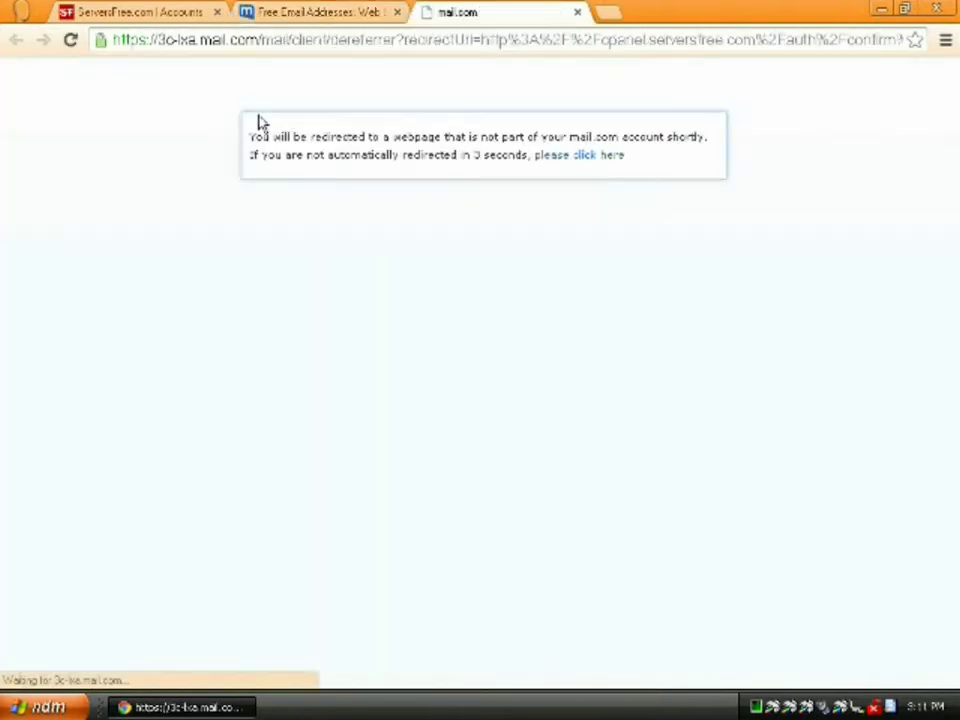
{"action": "left_click", "coordinate": [218, 13]}
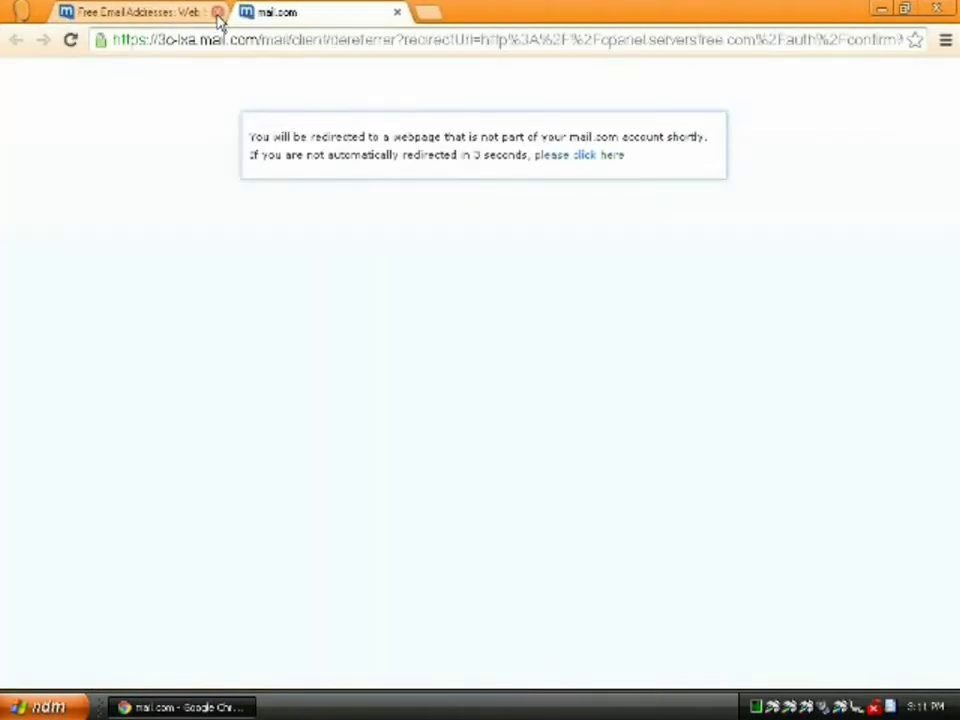
{"action": "left_click", "coordinate": [580, 156]}
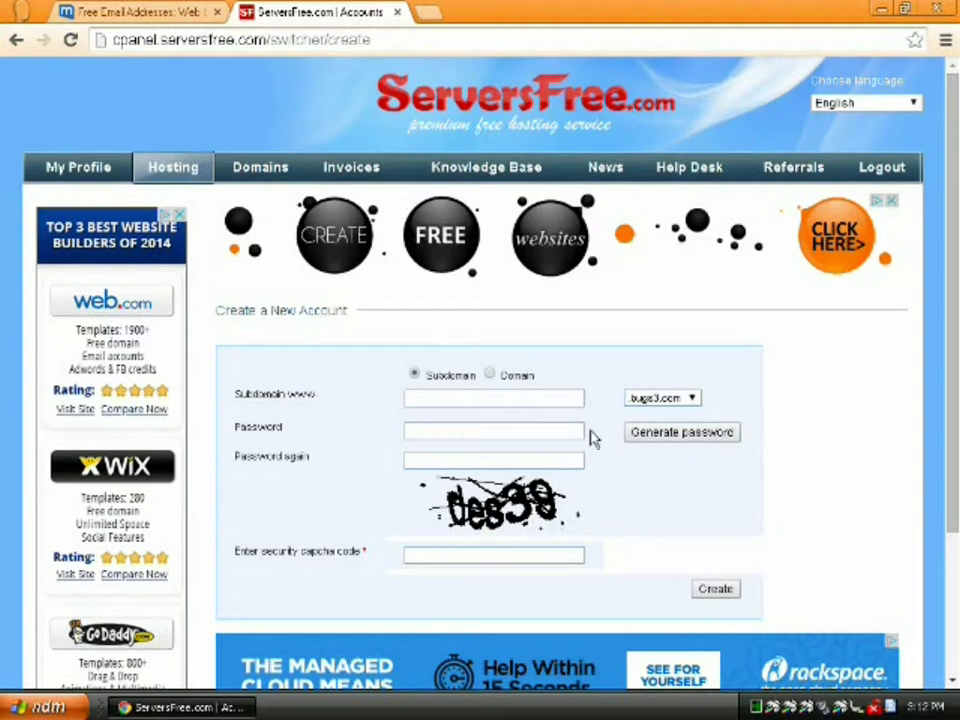
Check the subdomain endings list and keep .bugs3.com selected
{"action": "left_click", "coordinate": [684, 399]}
{"action": "left_click", "coordinate": [687, 410]}
Load bugs3.com in a new tab, browse its free hosting page, then enter dot.tk
{"action": "left_click", "coordinate": [433, 15]}
{"action": "type", "text": "bu"}
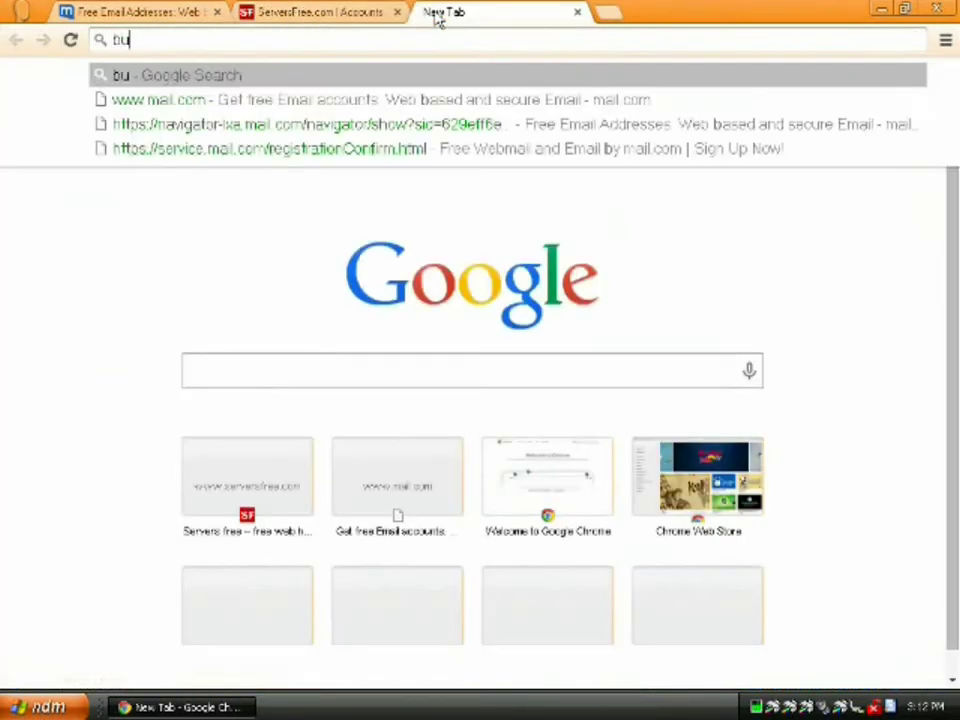
{"action": "type", "text": "gs3.com"}
{"action": "key", "text": "Return"}
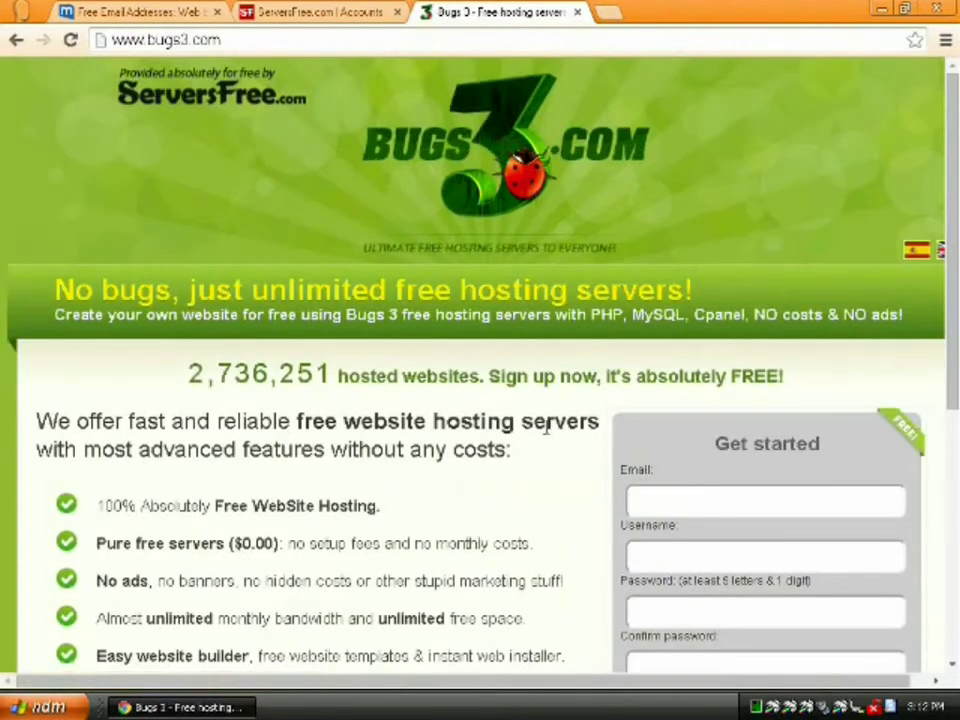
{"action": "scroll", "coordinate": [597, 498], "scroll_direction": "down", "scroll_amount": 5}
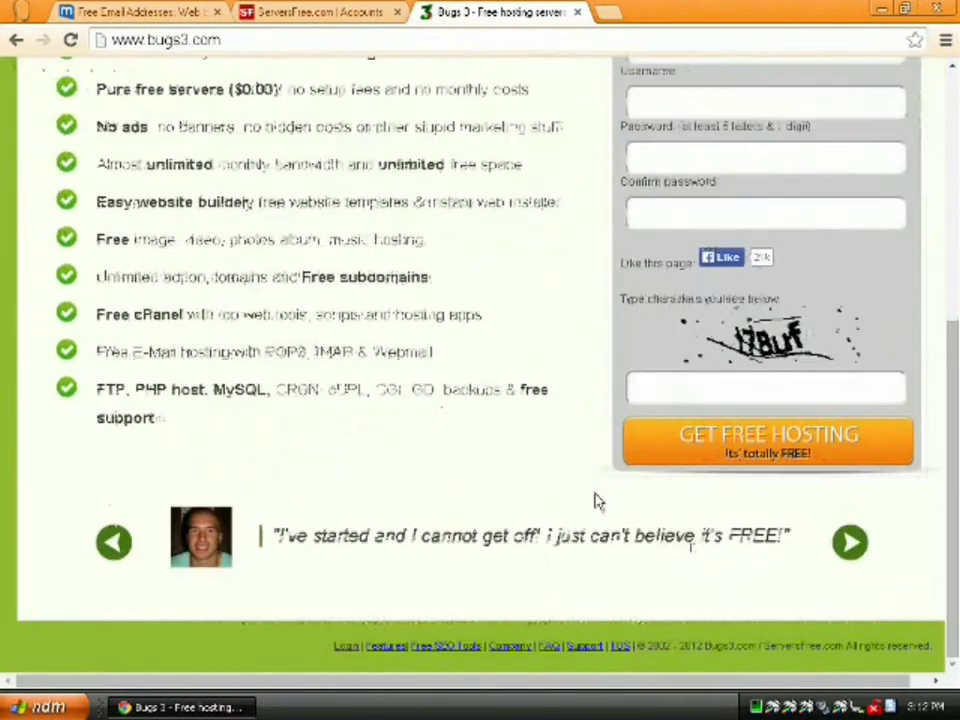
{"action": "scroll", "coordinate": [597, 507], "scroll_direction": "up", "scroll_amount": 5}
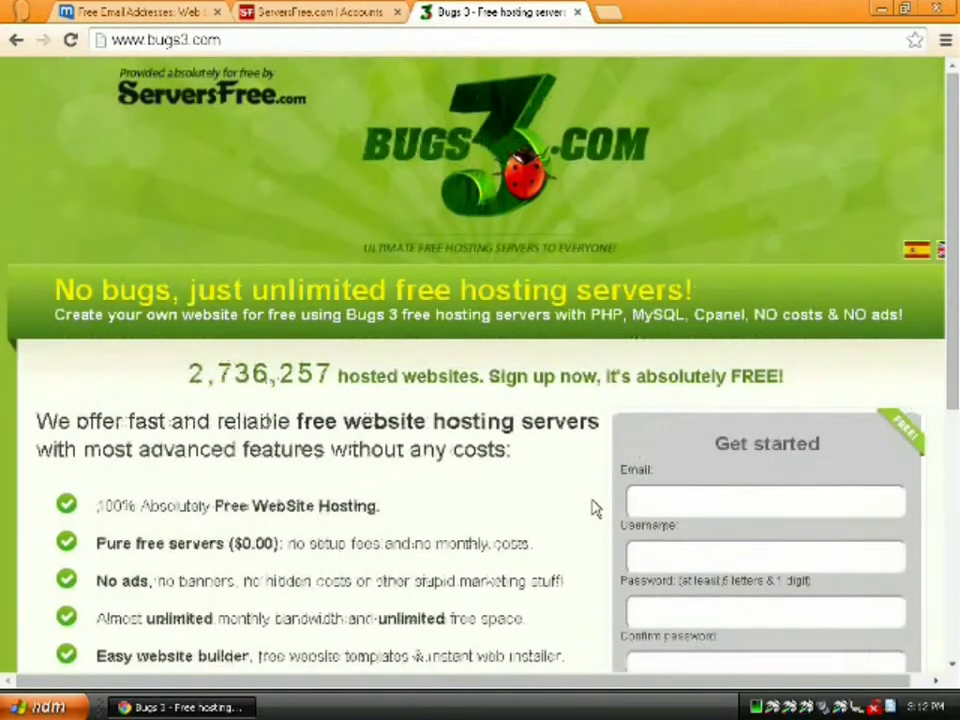
{"action": "scroll", "coordinate": [597, 509], "scroll_direction": "down", "scroll_amount": 1}
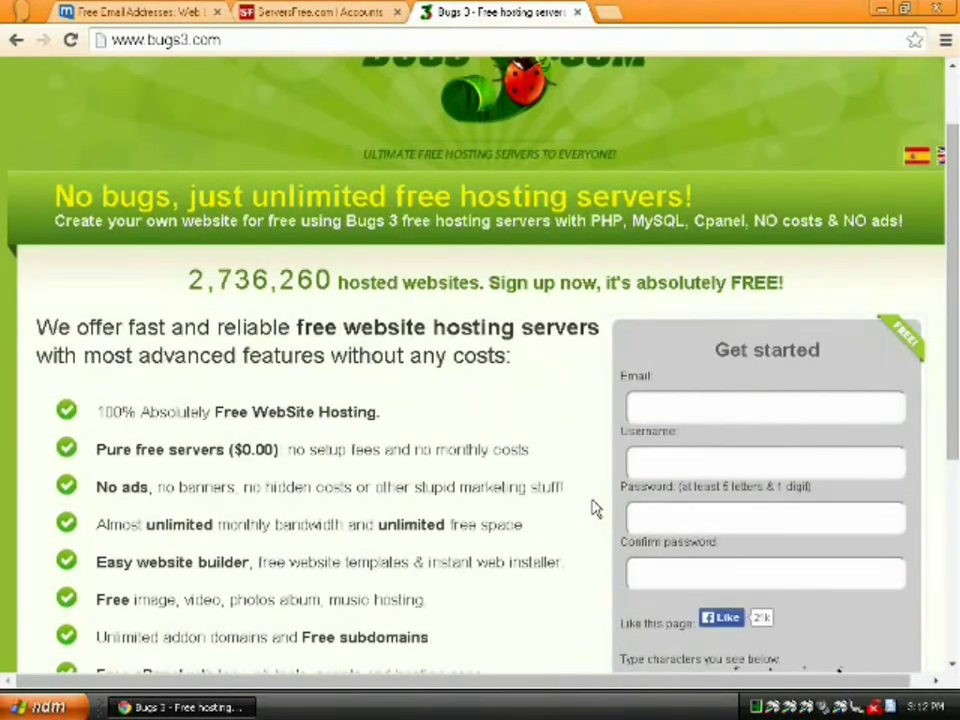
{"action": "scroll", "coordinate": [595, 509], "scroll_direction": "down", "scroll_amount": 3}
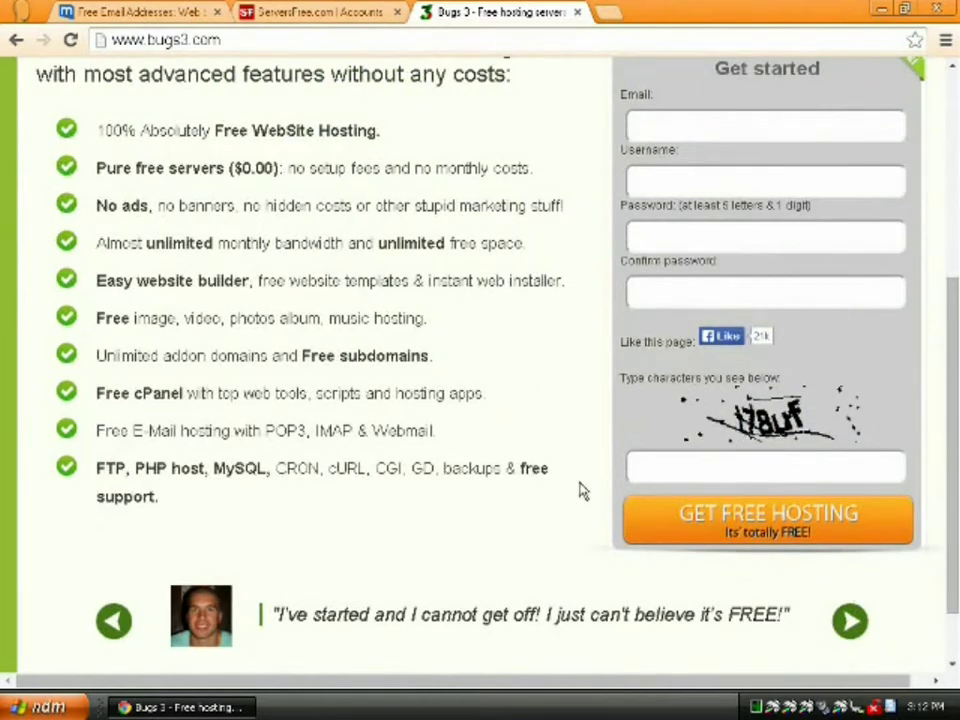
{"action": "scroll", "coordinate": [582, 491], "scroll_direction": "up", "scroll_amount": 2}
{"action": "scroll", "coordinate": [584, 495], "scroll_direction": "up", "scroll_amount": 2}
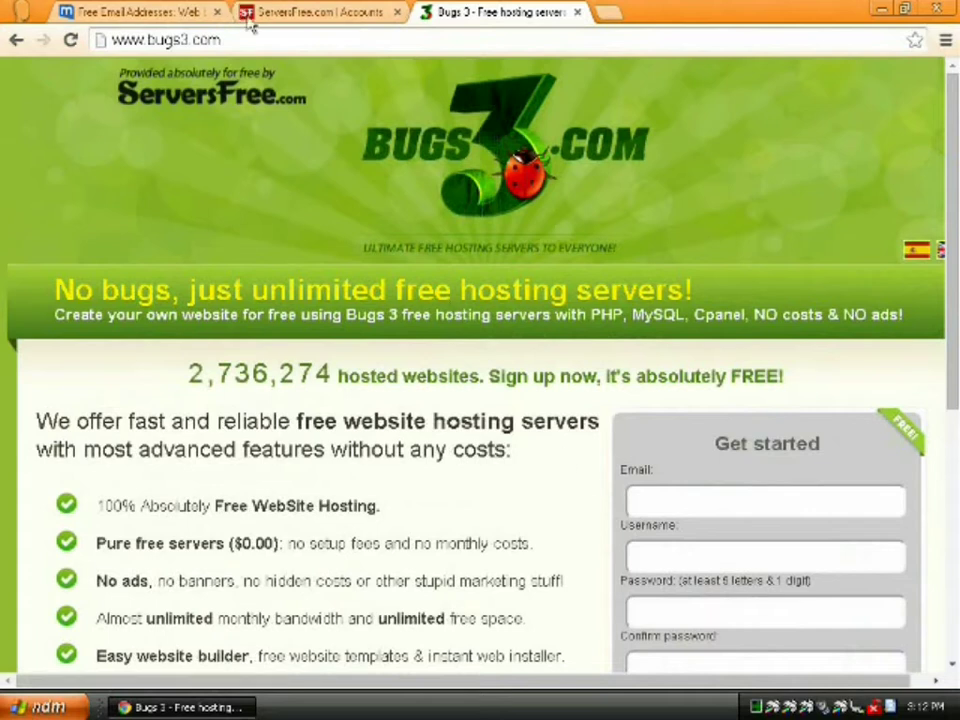
{"action": "left_click", "coordinate": [198, 39]}
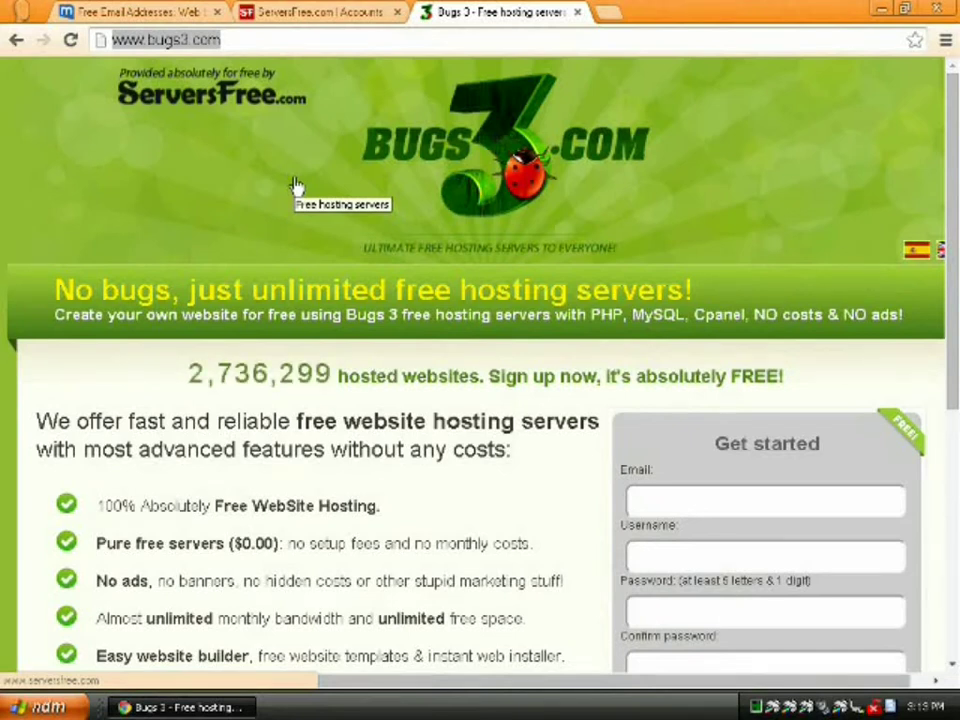
{"action": "type", "text": "dot.tk/en/index.html?lang=en"}
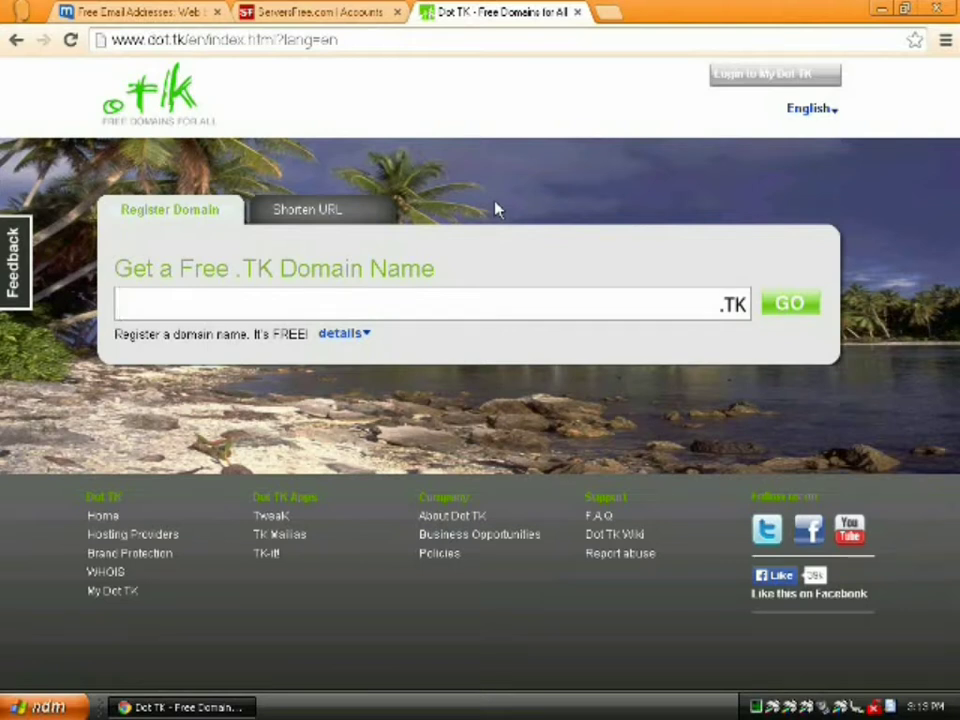
Look up penguinrobot.tk on Dot TK, choose Use DNS with your own DNS, then return to ServersFree
{"action": "type", "text": "penguinrobot"}
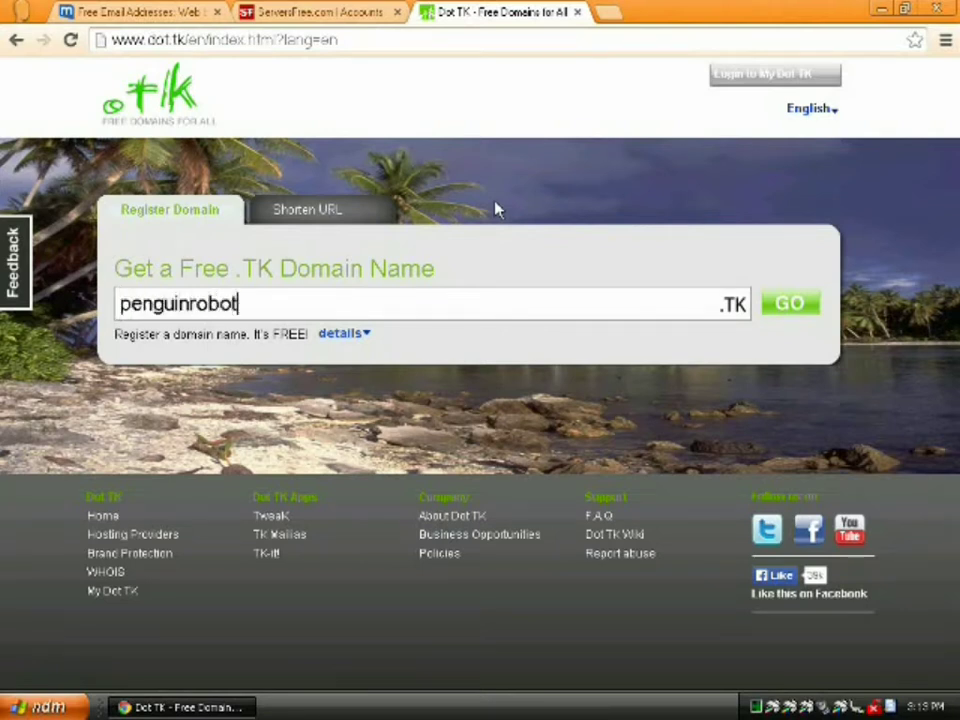
{"action": "left_click", "coordinate": [791, 312]}
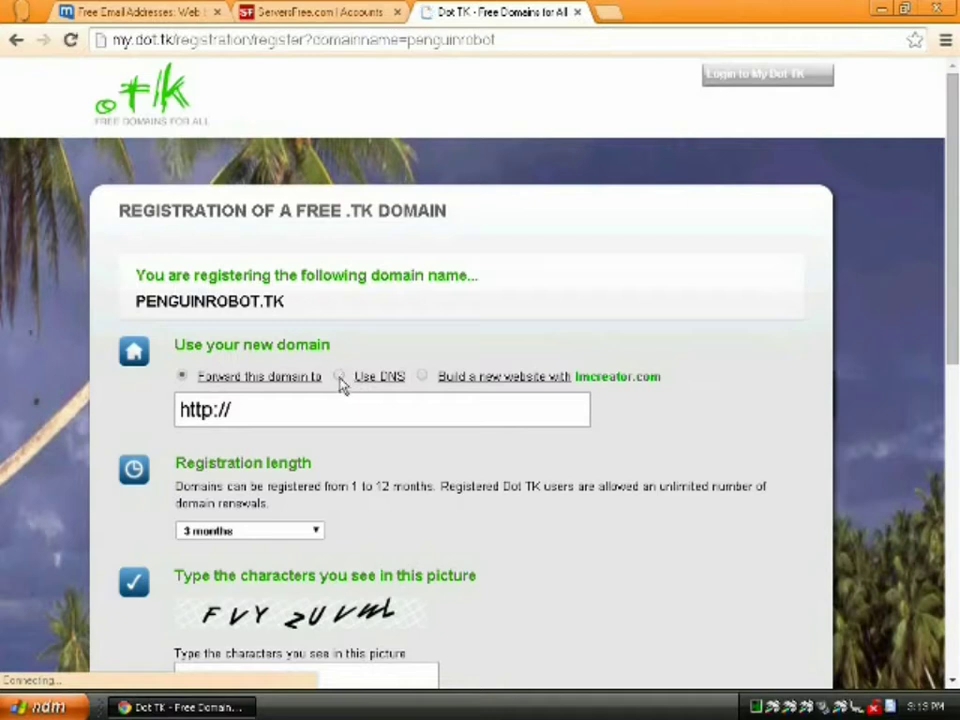
{"action": "left_click", "coordinate": [340, 377]}
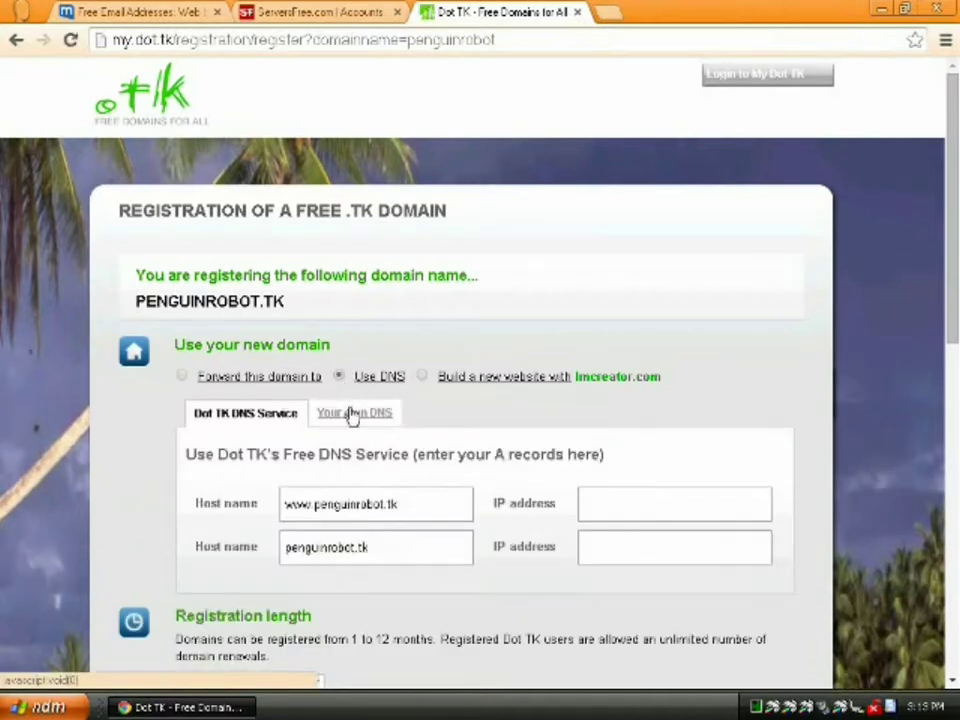
{"action": "left_click", "coordinate": [352, 414]}
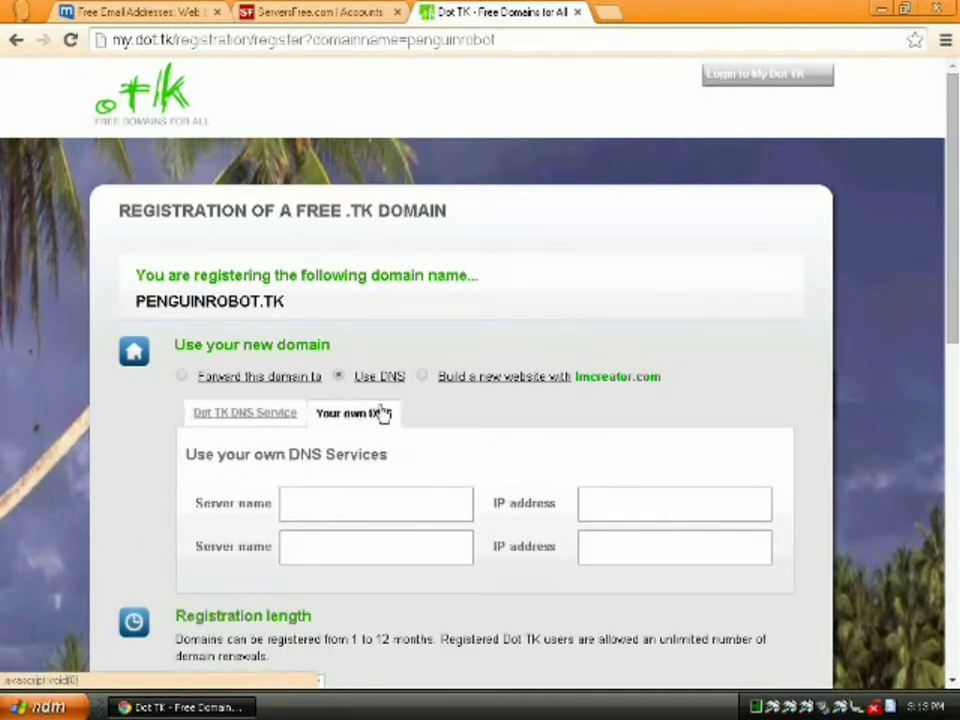
{"action": "left_click", "coordinate": [296, 14]}
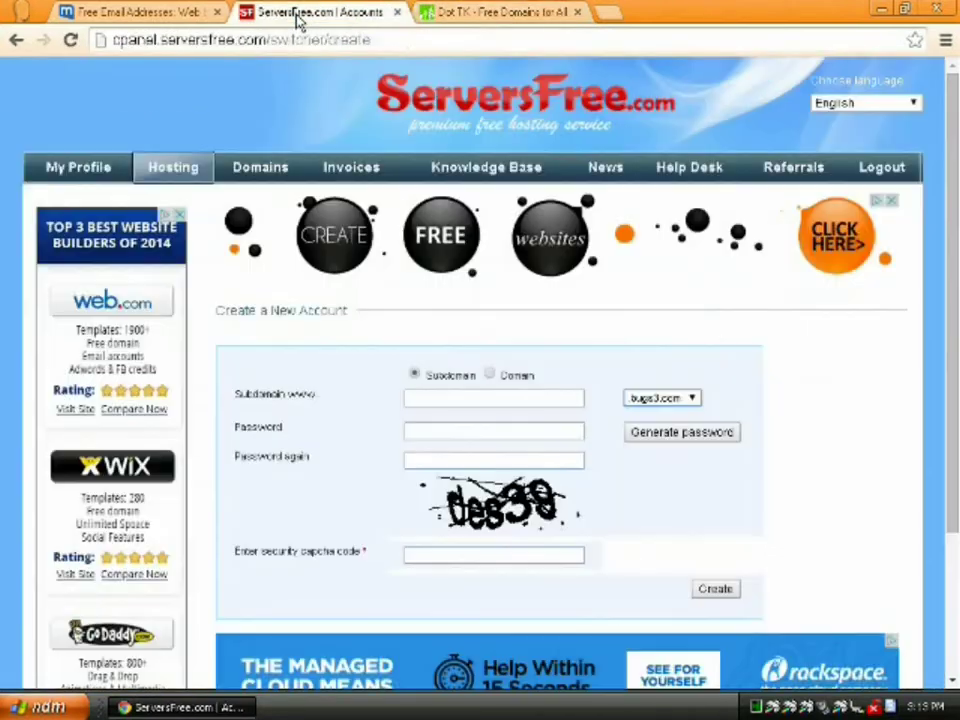
Create a hosting account for domain penguinrobot.tk with password and security code, then view its status
{"action": "left_click", "coordinate": [489, 375]}
{"action": "left_click", "coordinate": [489, 396]}
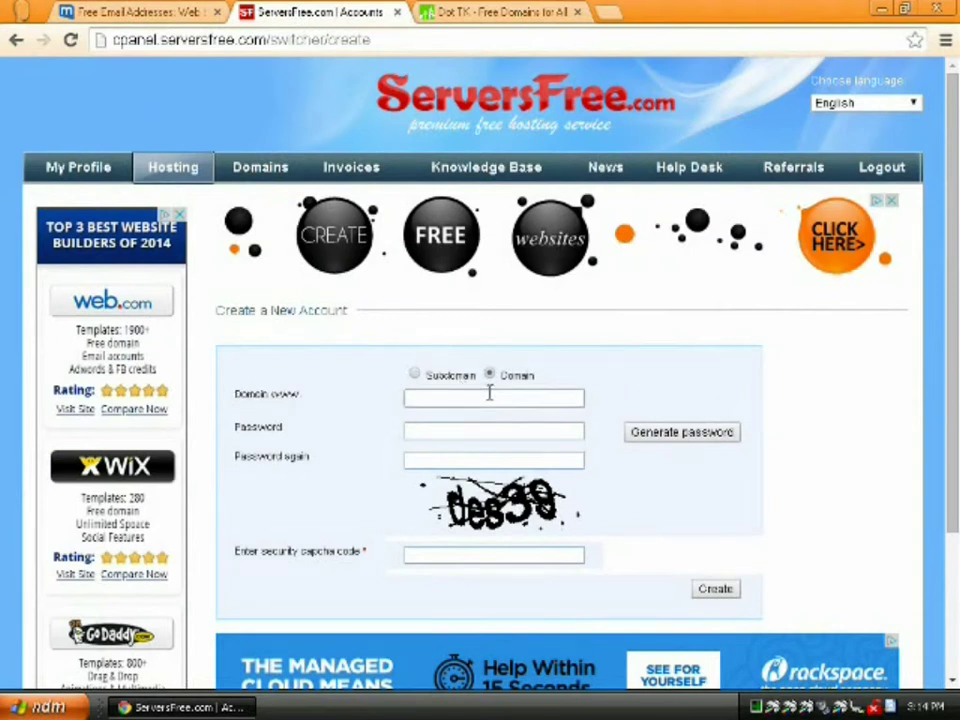
{"action": "type", "text": "penguinrobot.tk"}
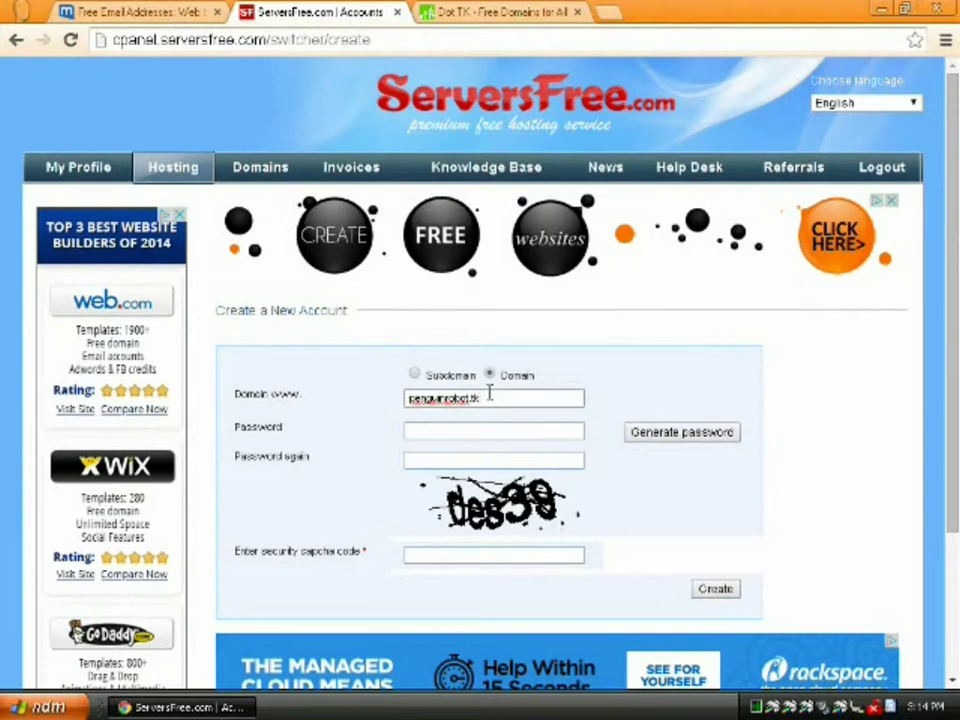
{"action": "left_click", "coordinate": [436, 429]}
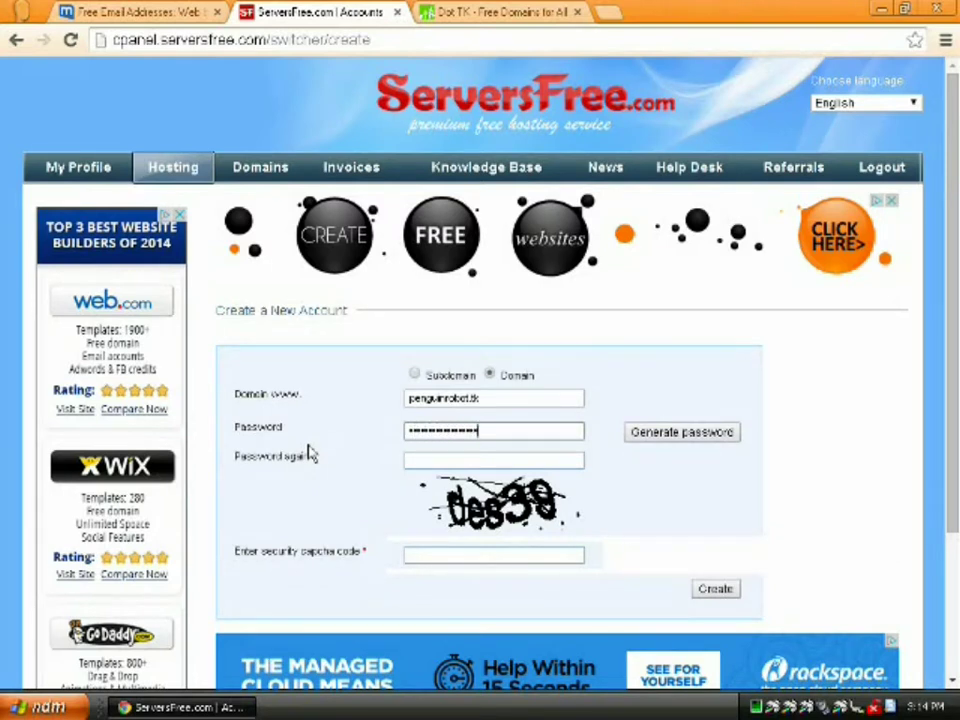
{"action": "key", "text": "Tab"}
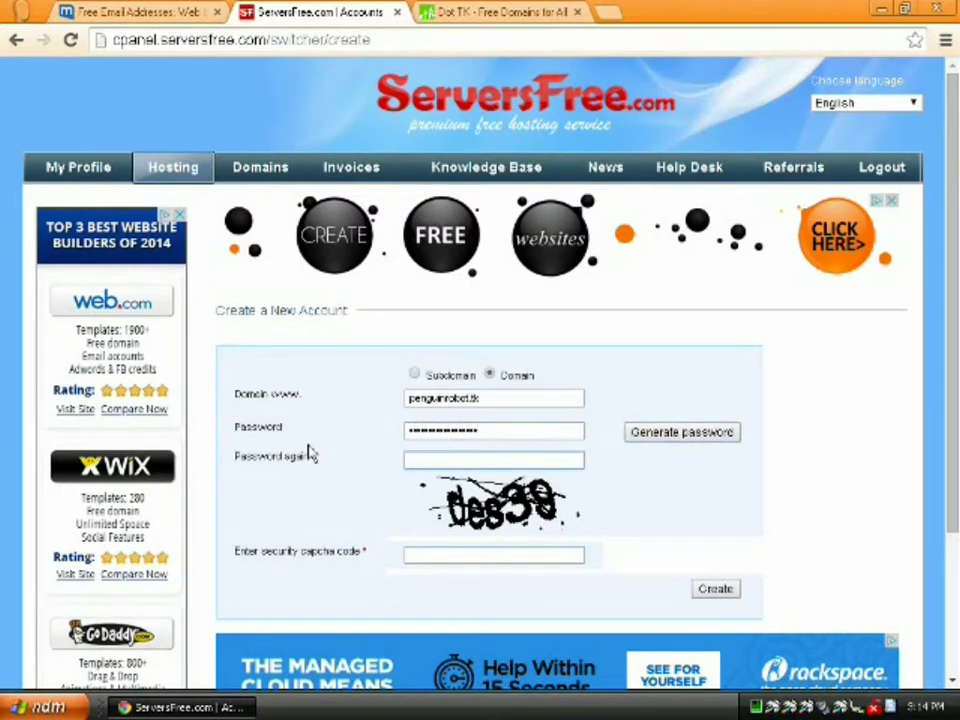
{"action": "type", "text": "••••"}
{"action": "left_click", "coordinate": [443, 556]}
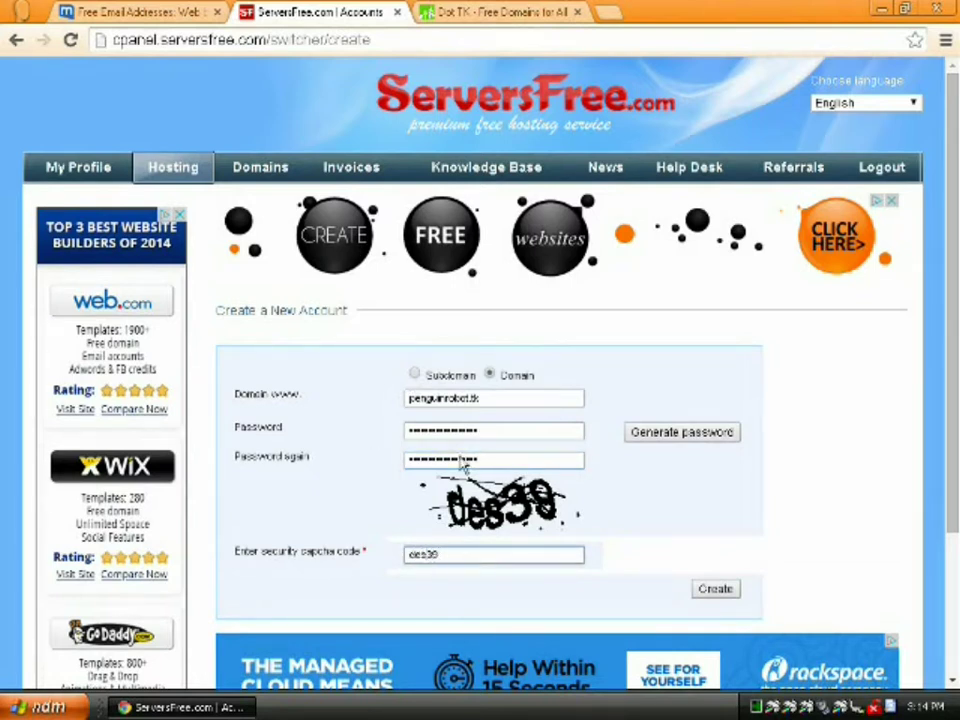
{"action": "left_click", "coordinate": [714, 589]}
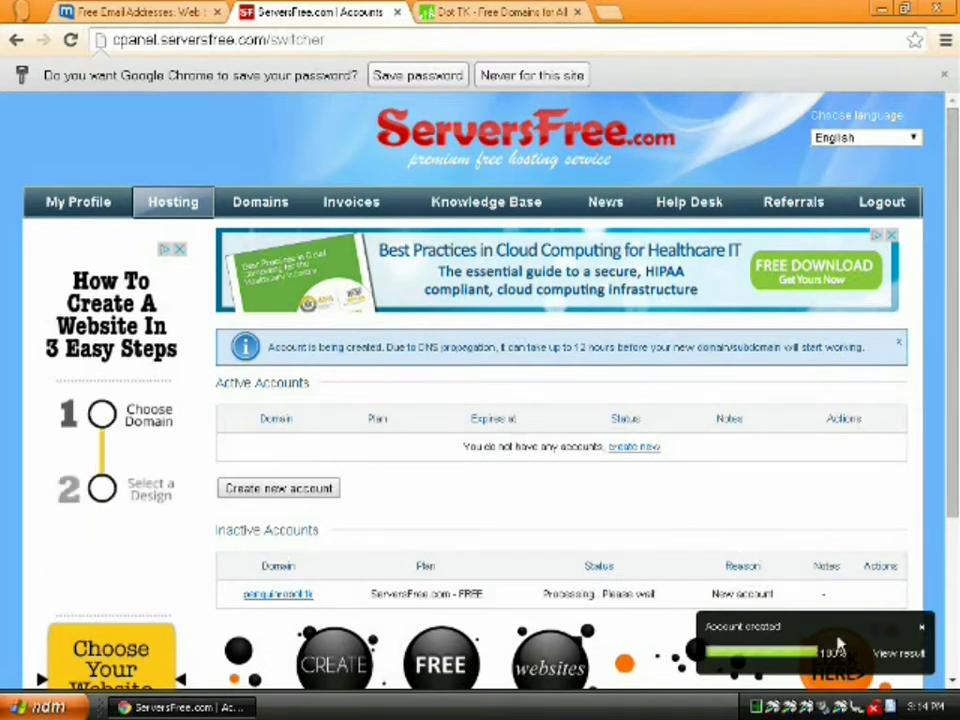
{"action": "left_click", "coordinate": [891, 660]}
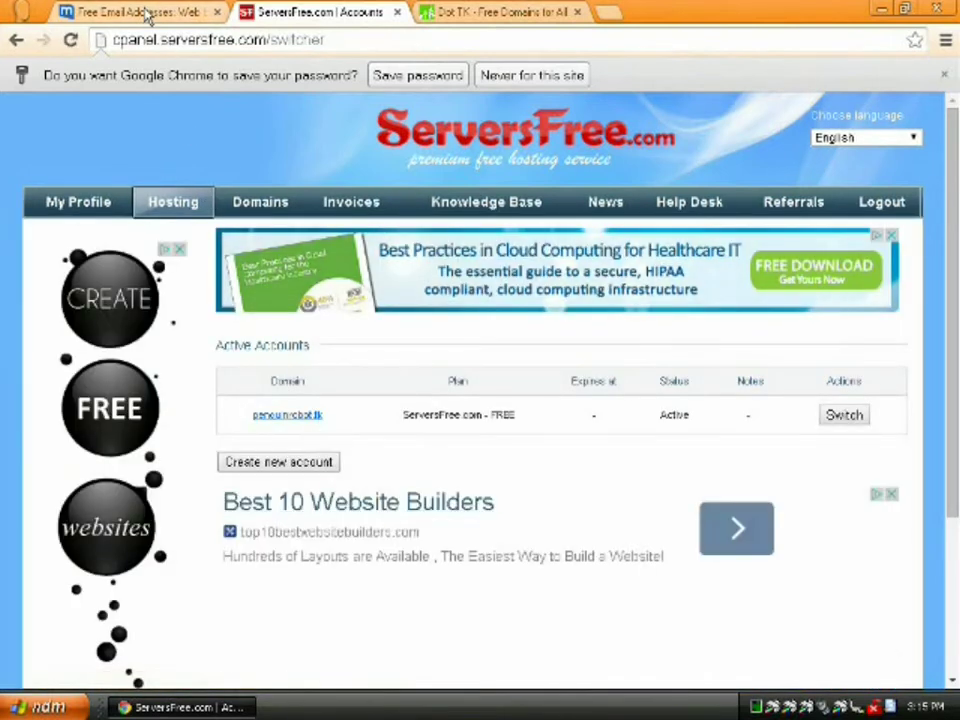
In mail.com, open ServersFree's Free Account Activated e-mail and scroll to nameservers ns1–ns4.serversfree.com
{"action": "left_click", "coordinate": [432, 79]}
{"action": "left_click", "coordinate": [137, 18]}
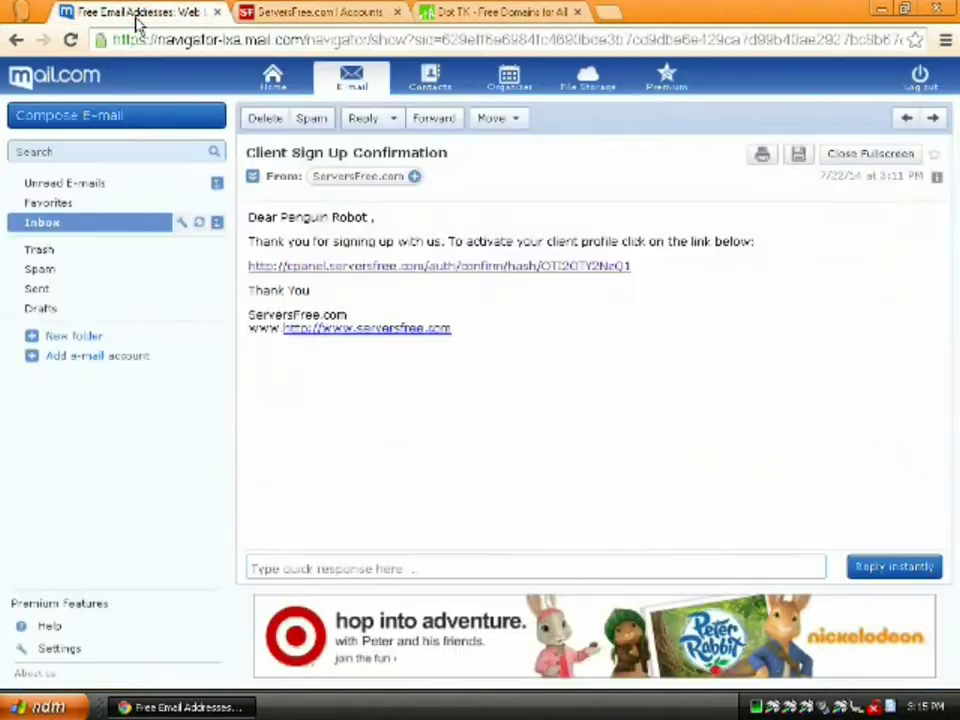
{"action": "left_click", "coordinate": [71, 223]}
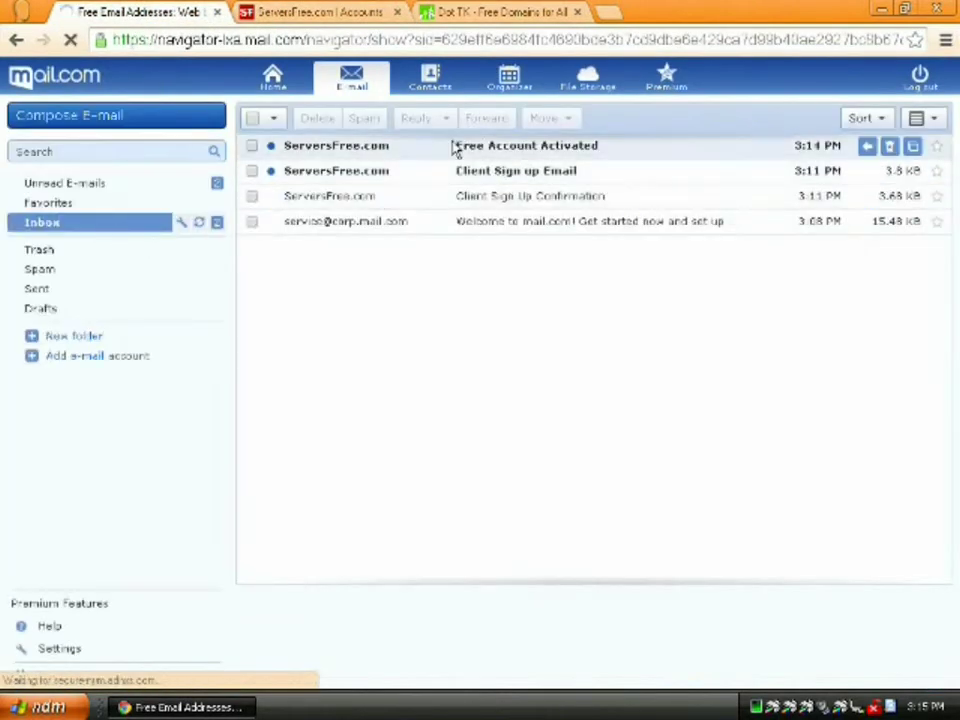
{"action": "left_click", "coordinate": [456, 149]}
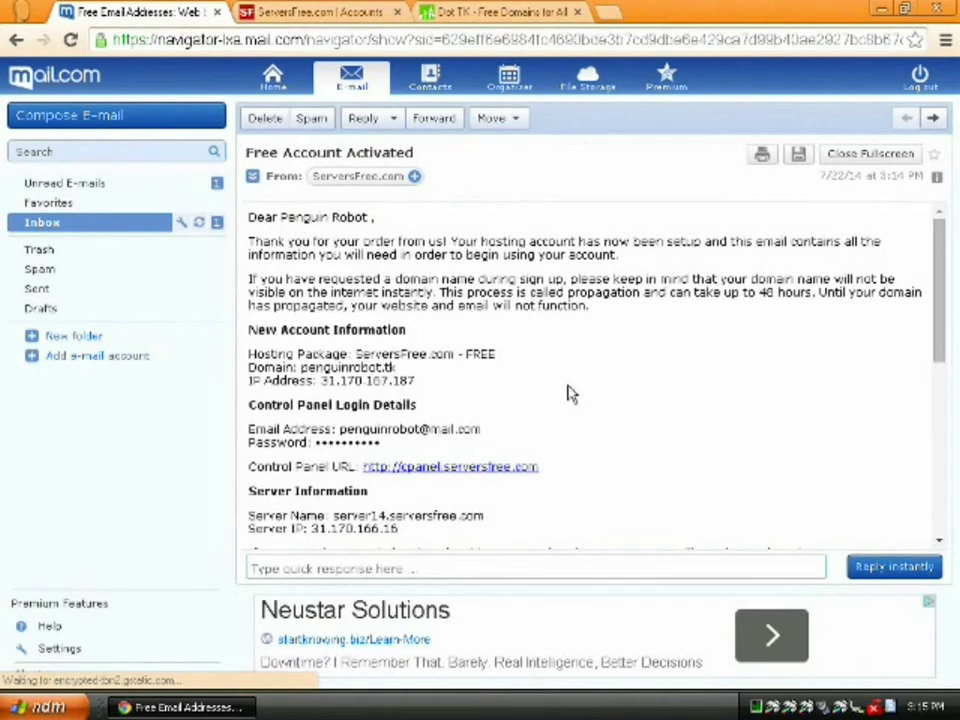
{"action": "scroll", "coordinate": [568, 395], "scroll_direction": "down", "scroll_amount": 2}
{"action": "scroll", "coordinate": [568, 396], "scroll_direction": "down", "scroll_amount": 3}
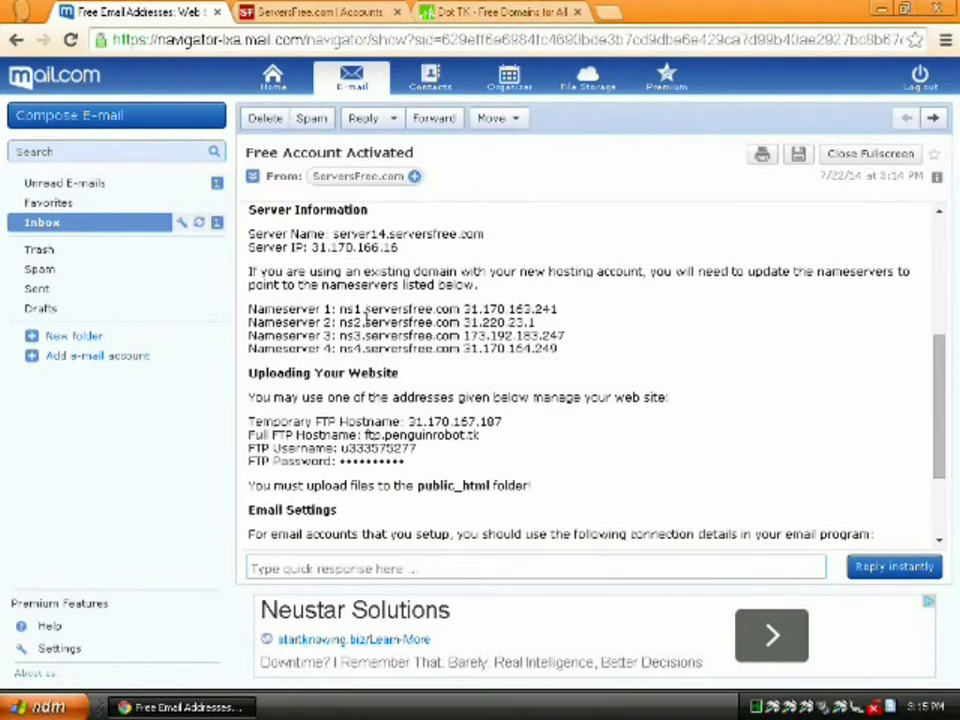
Enter ns1.serversfree.com and ns2.serversfree.com as the Dot TK name servers
{"action": "left_click", "coordinate": [482, 12]}
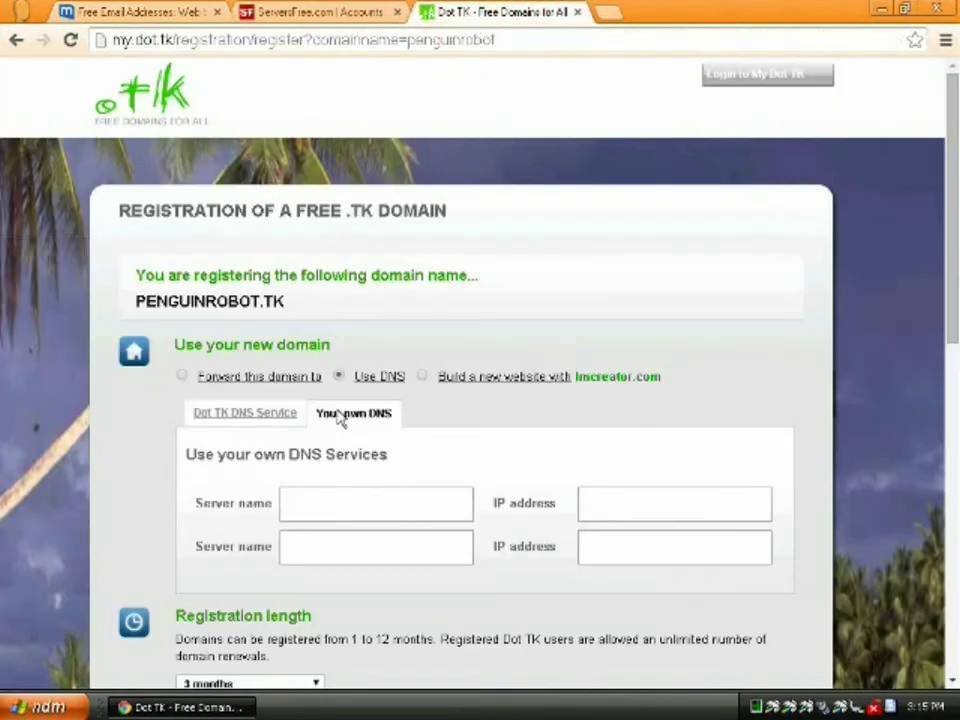
{"action": "left_click", "coordinate": [347, 506]}
{"action": "type", "text": "ns1.serversfree.com"}
{"action": "key", "text": "Tab"}
{"action": "key", "text": "Tab"}
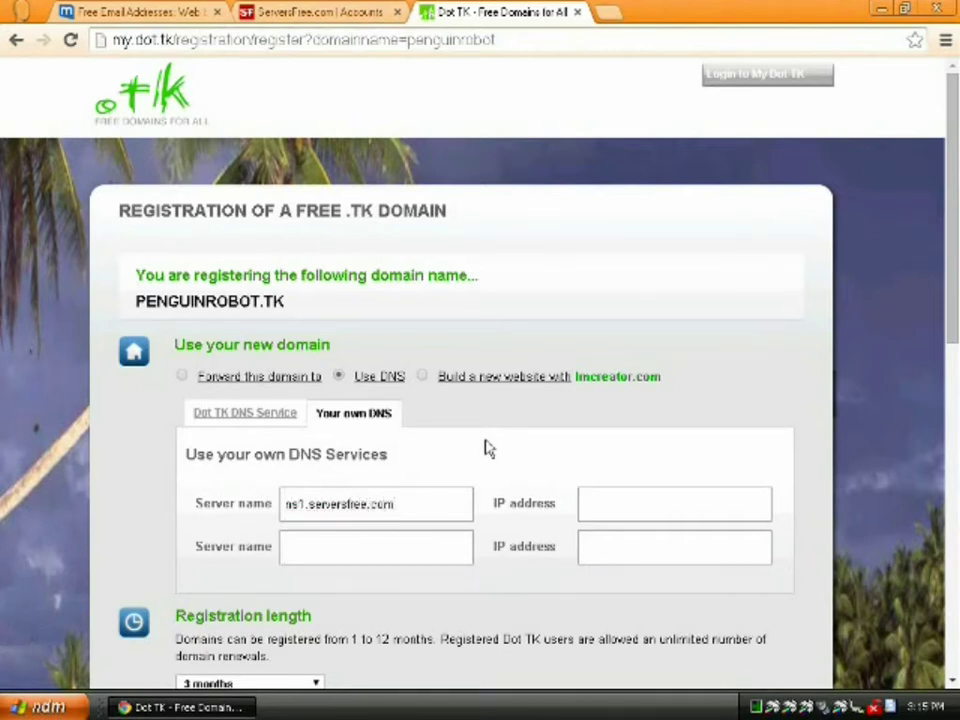
{"action": "type", "text": "ns2.serversfree.com"}
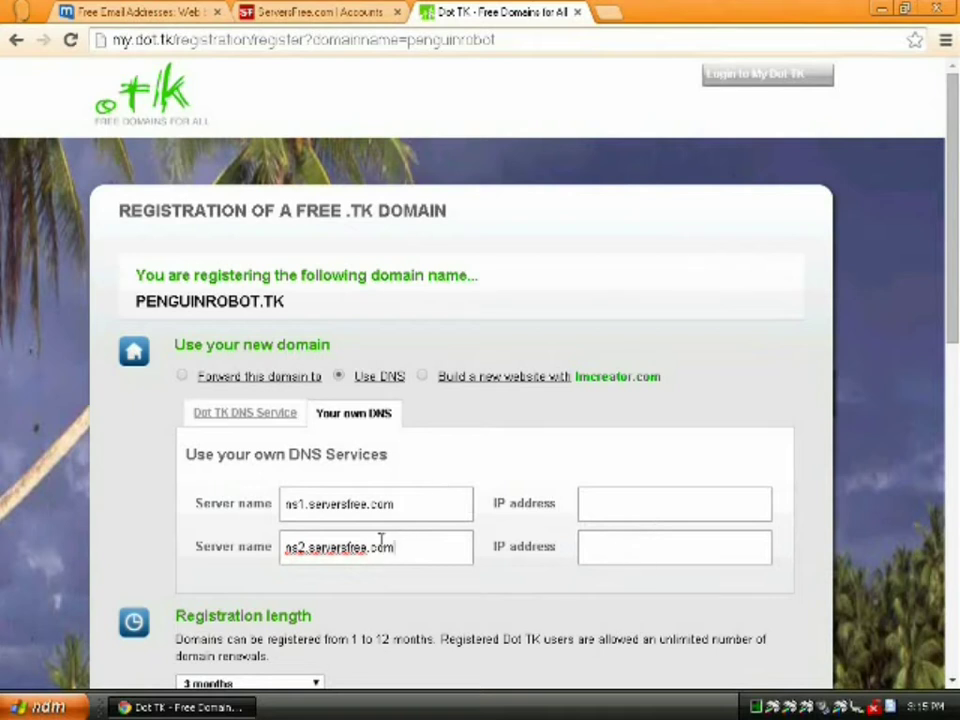
Choose a 12-month registration, enter the captcha characters and submit the domain sign-up
{"action": "scroll", "coordinate": [514, 546], "scroll_direction": "down", "scroll_amount": 2}
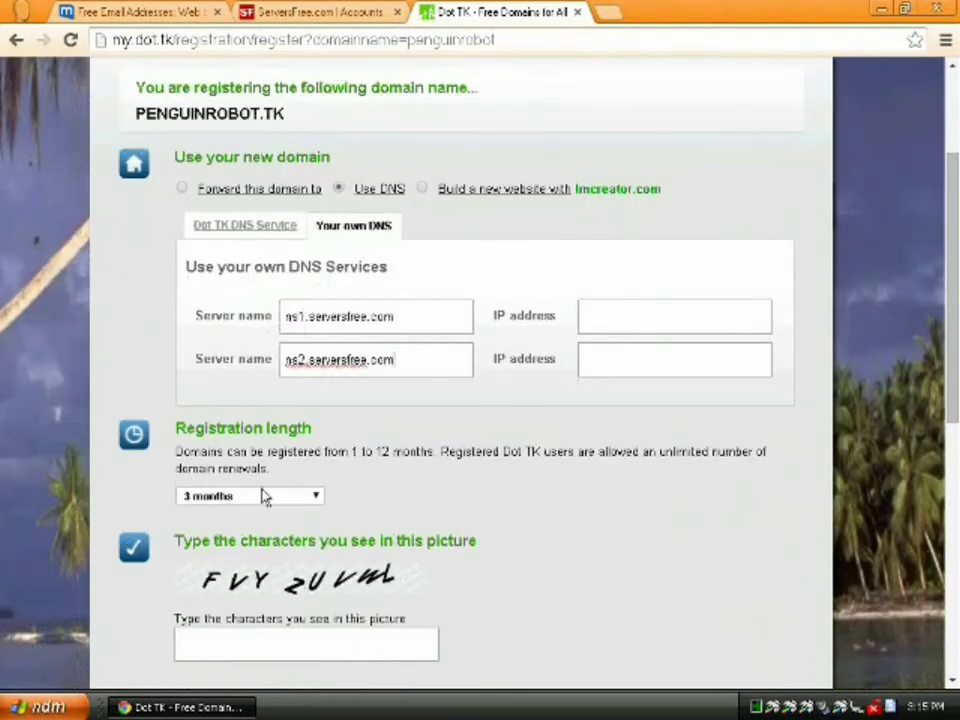
{"action": "left_click", "coordinate": [261, 495]}
{"action": "left_click", "coordinate": [253, 657]}
{"action": "left_click", "coordinate": [269, 640]}
{"action": "type", "text": "FVYZUV"}
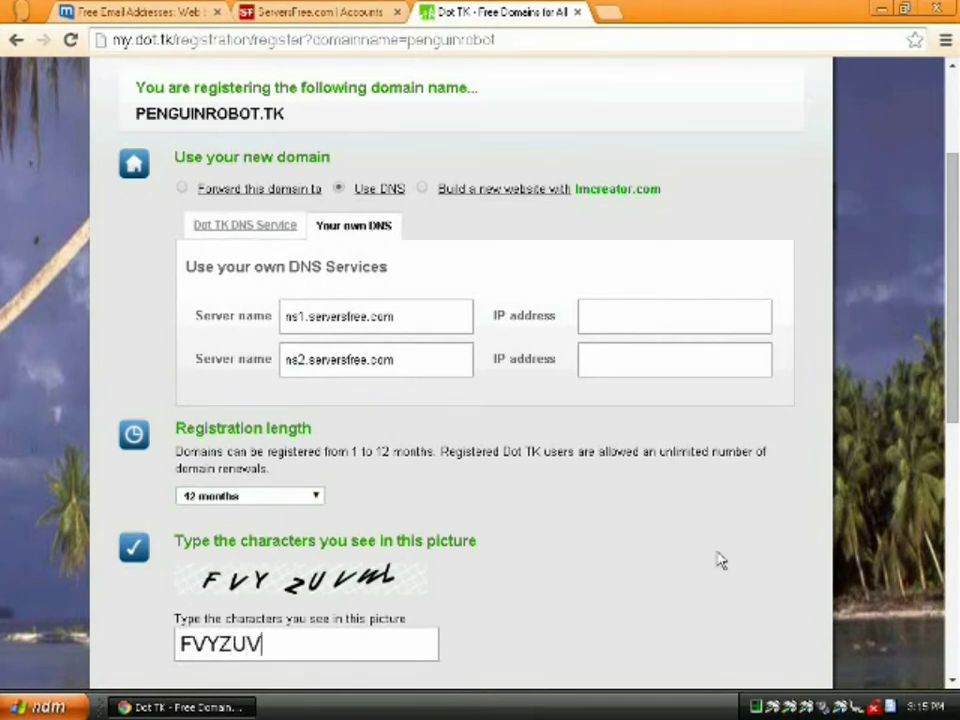
{"action": "type", "text": "WL"}
{"action": "scroll", "coordinate": [700, 562], "scroll_direction": "down", "scroll_amount": 3}
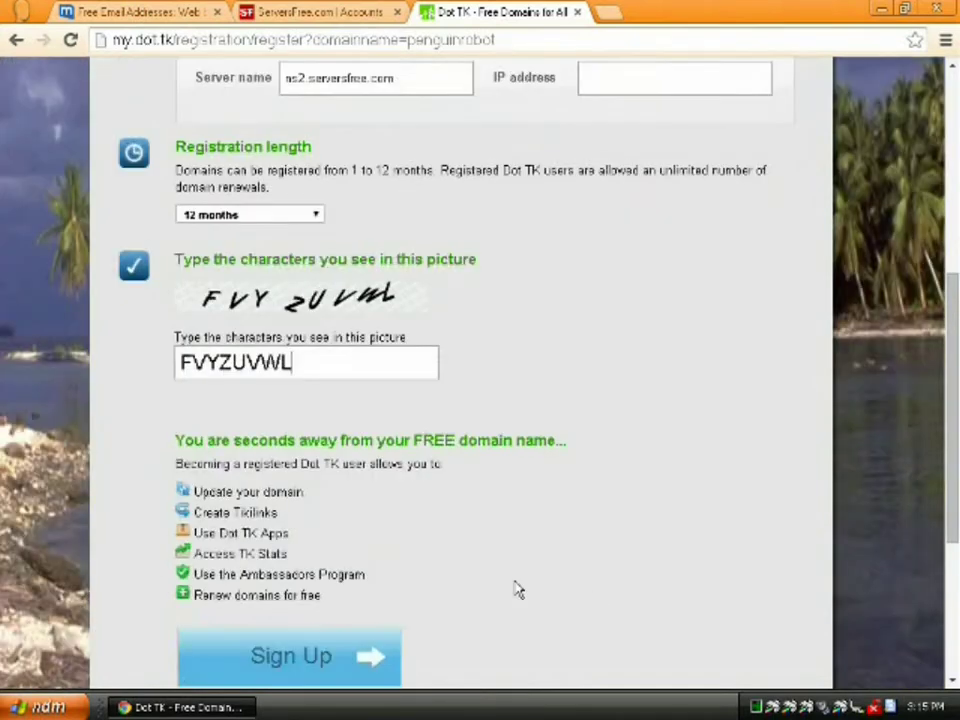
{"action": "left_click", "coordinate": [313, 654]}
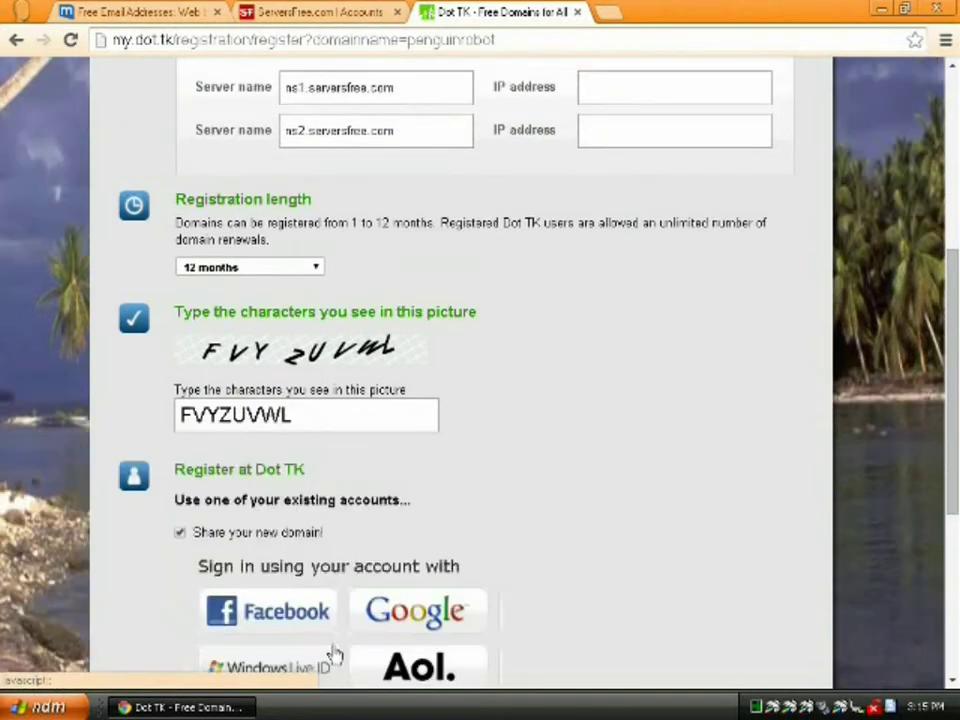
Choose e-mail sign-up, enter the account's e-mail address and continue to the full form
{"action": "scroll", "coordinate": [445, 580], "scroll_direction": "down", "scroll_amount": 1}
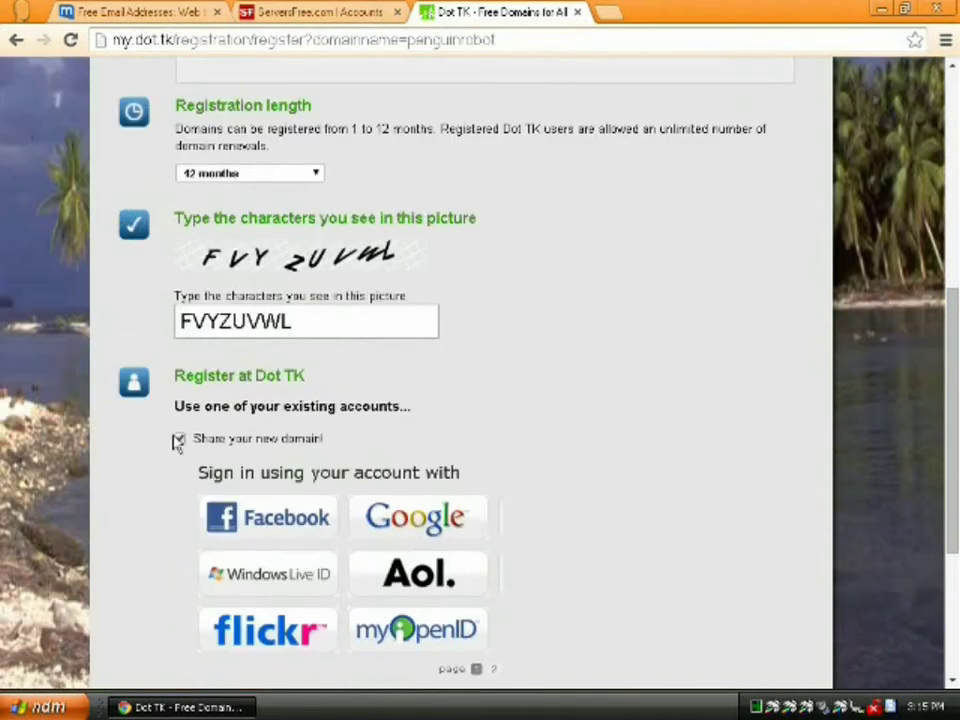
{"action": "scroll", "coordinate": [634, 551], "scroll_direction": "down", "scroll_amount": 3}
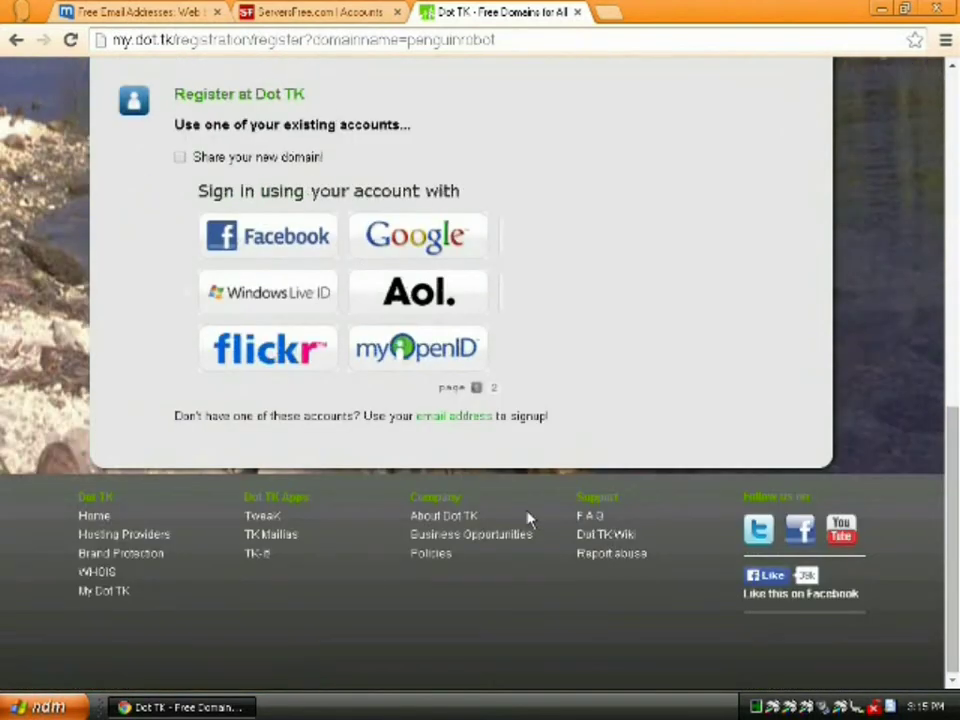
{"action": "left_click", "coordinate": [441, 418]}
{"action": "left_click", "coordinate": [386, 480]}
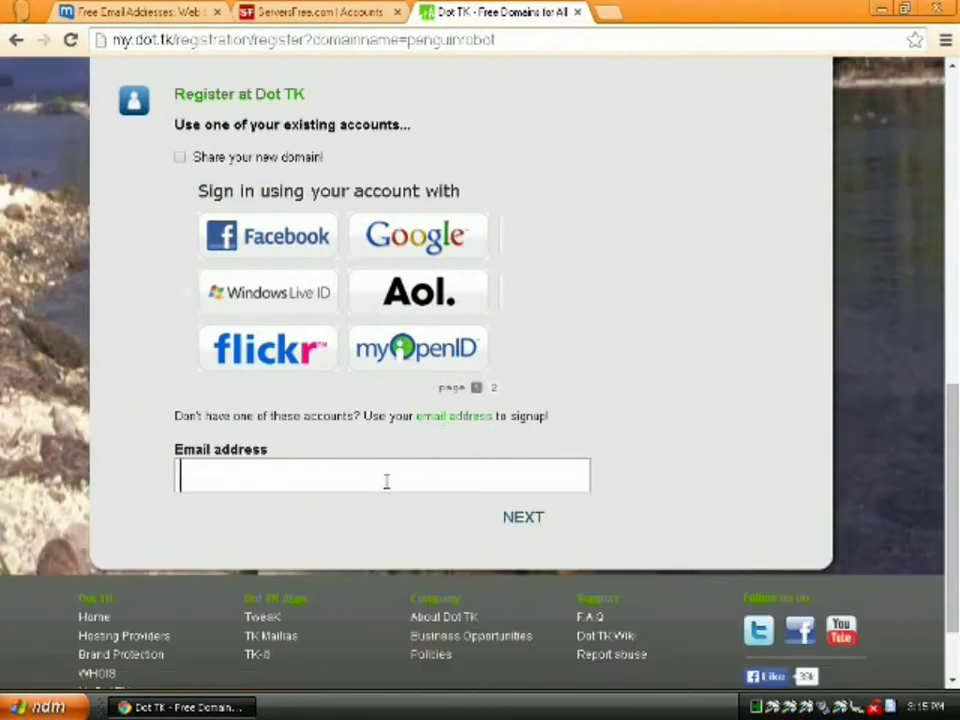
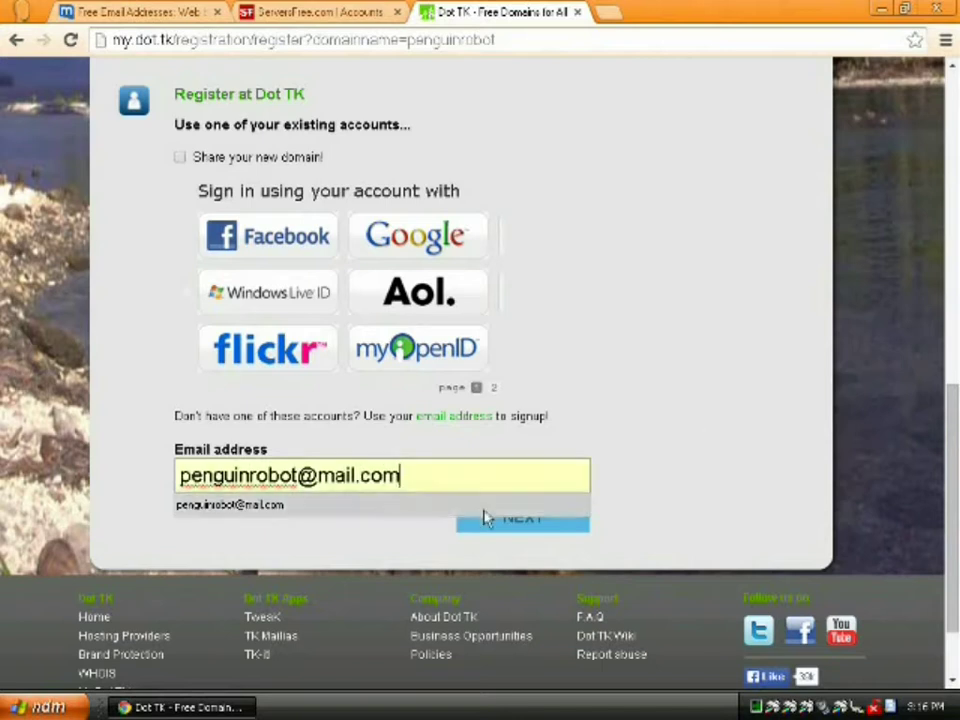
{"action": "left_click", "coordinate": [511, 531]}
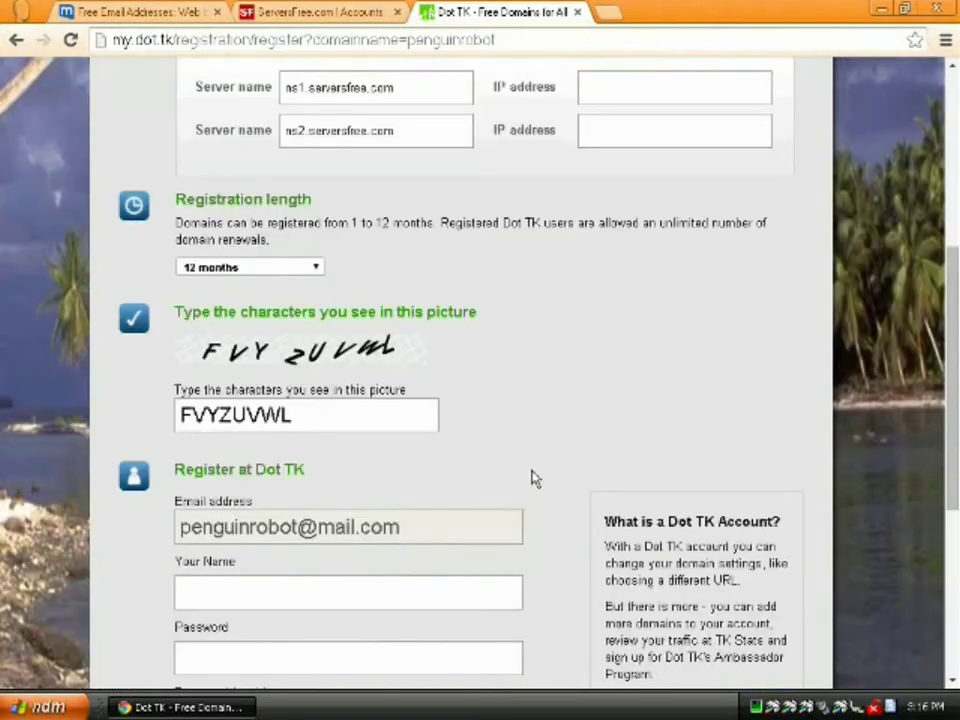
Fill in the account name and type the password in both password fields
{"action": "scroll", "coordinate": [452, 508], "scroll_direction": "down", "scroll_amount": 3}
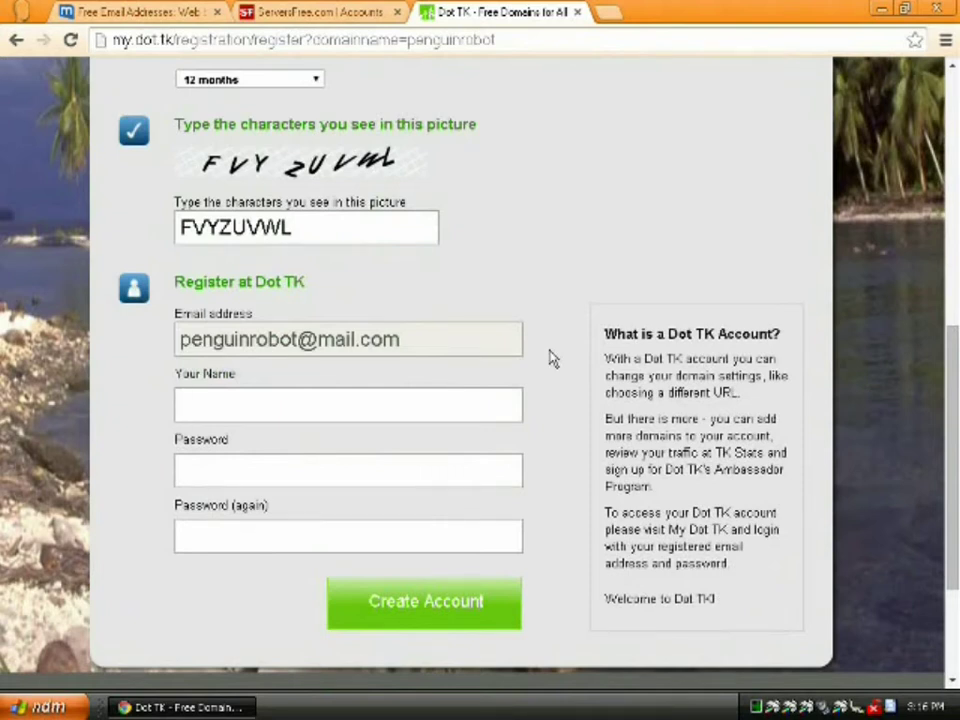
{"action": "type", "text": "Penguin Robot"}
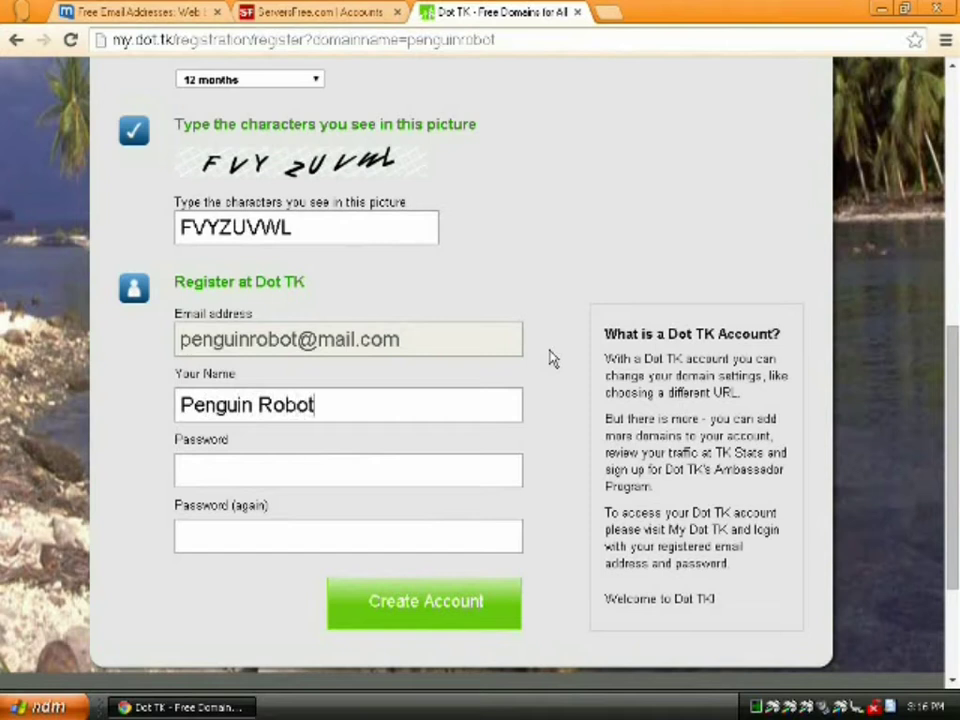
{"action": "key", "text": "Tab"}
{"action": "type", "text": "*************"}
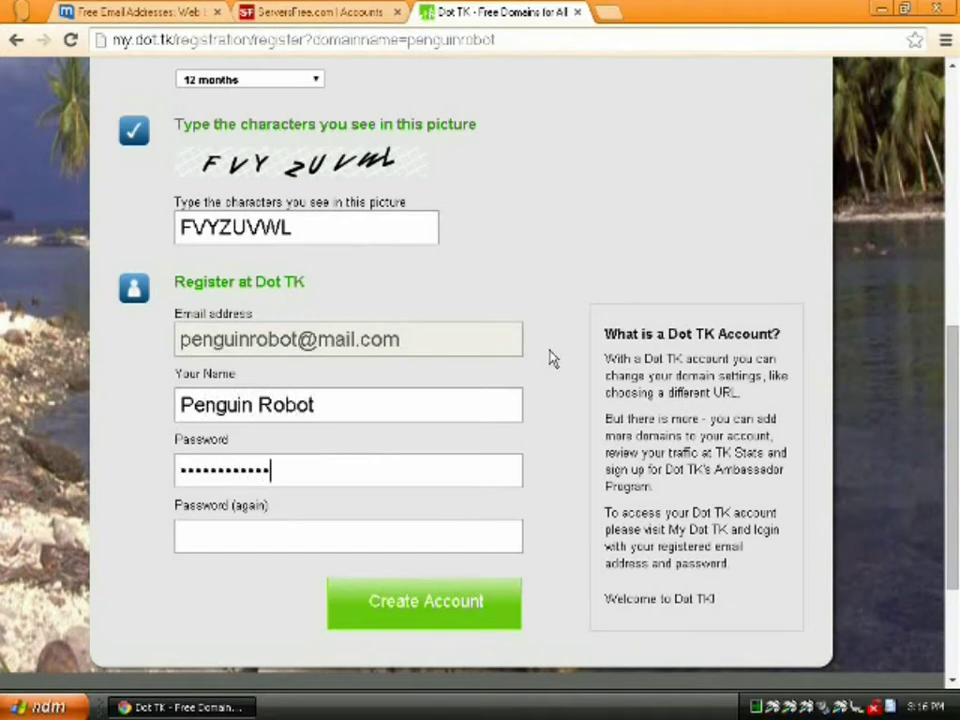
{"action": "type", "text": "***"}
{"action": "key", "text": "Tab"}
{"action": "type", "text": "****************"}
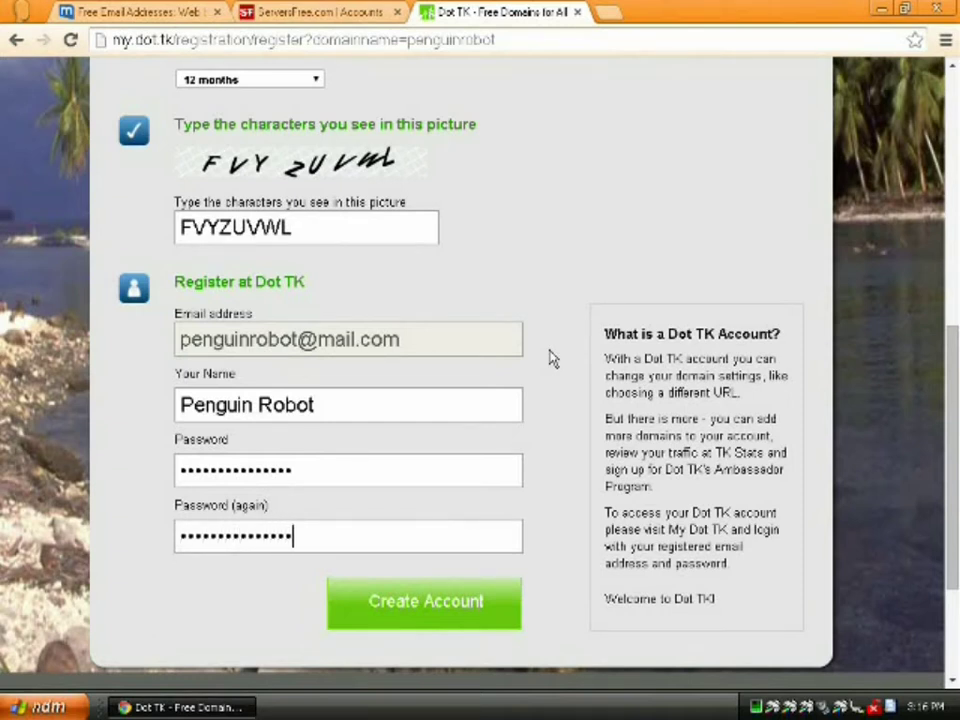
Create the account for PENGUINROBOT.TK, check the mail.com inbox, then reach the My Dot TK login
{"action": "left_click", "coordinate": [460, 615]}
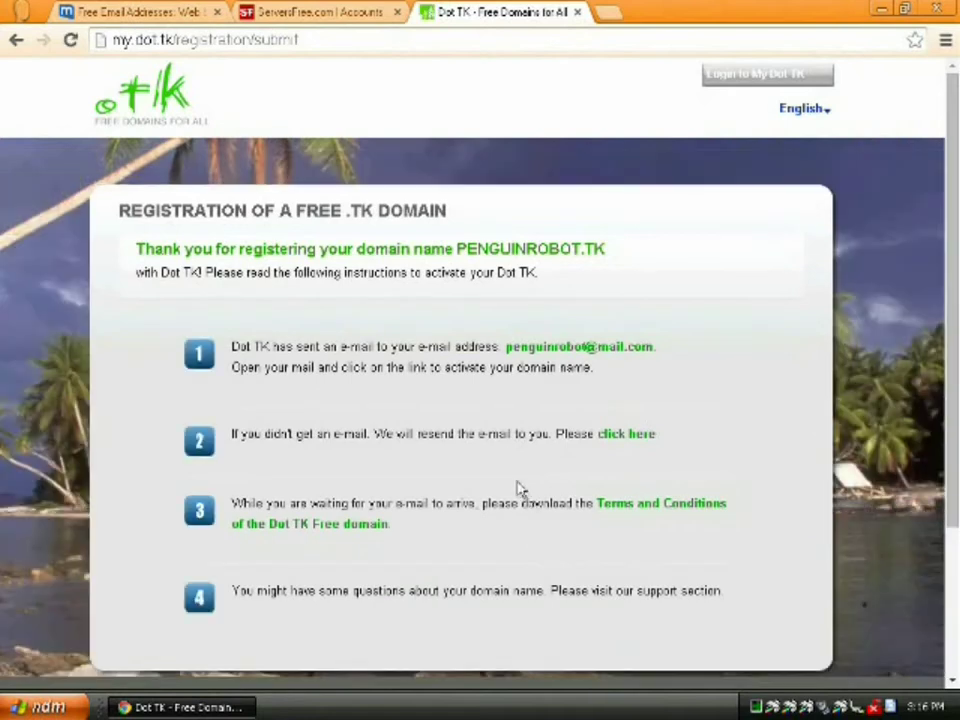
{"action": "left_click", "coordinate": [124, 14]}
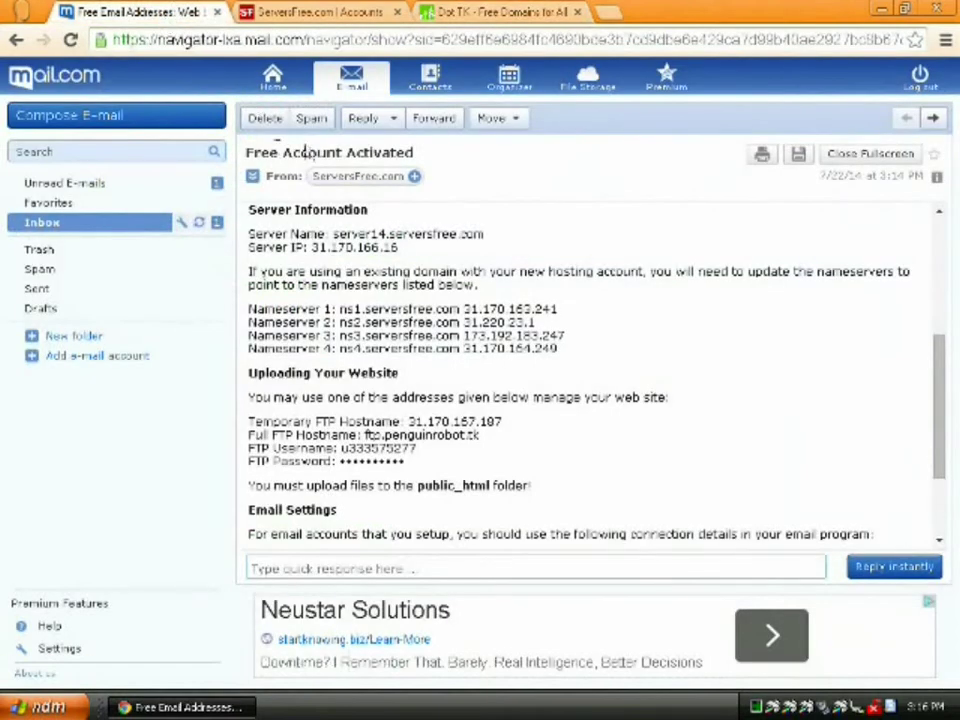
{"action": "left_click", "coordinate": [114, 224]}
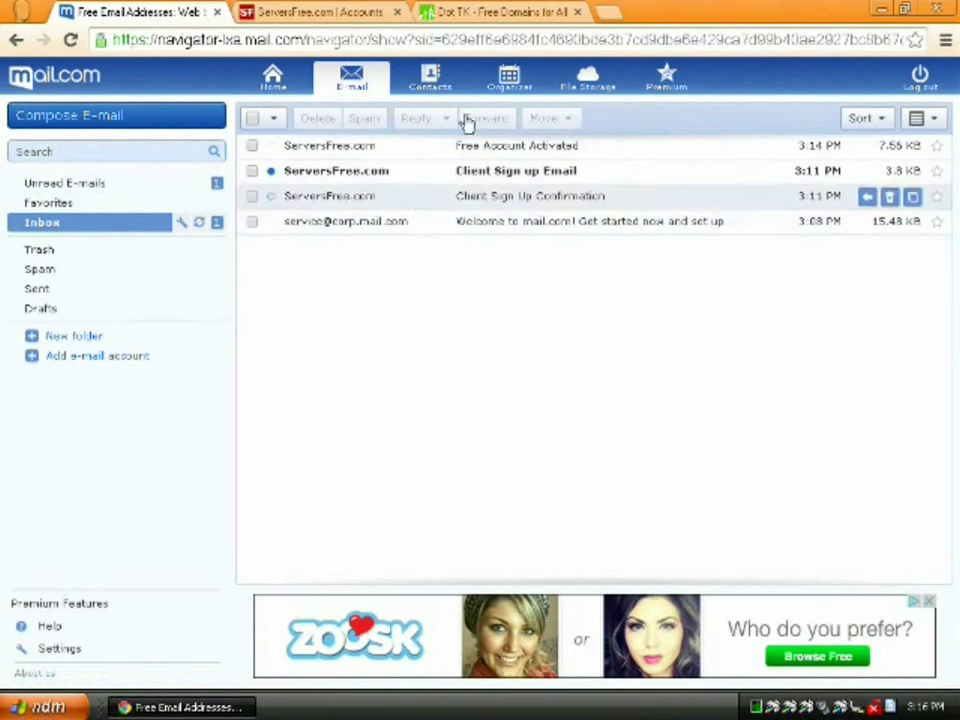
{"action": "left_click", "coordinate": [484, 14]}
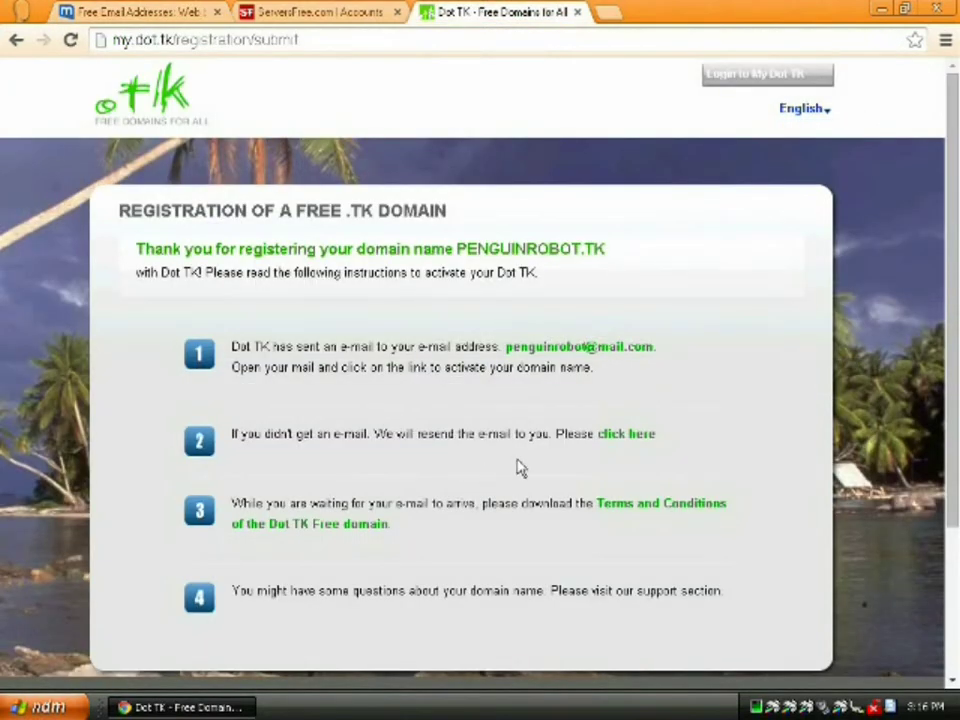
{"action": "scroll", "coordinate": [519, 469], "scroll_direction": "down", "scroll_amount": 2}
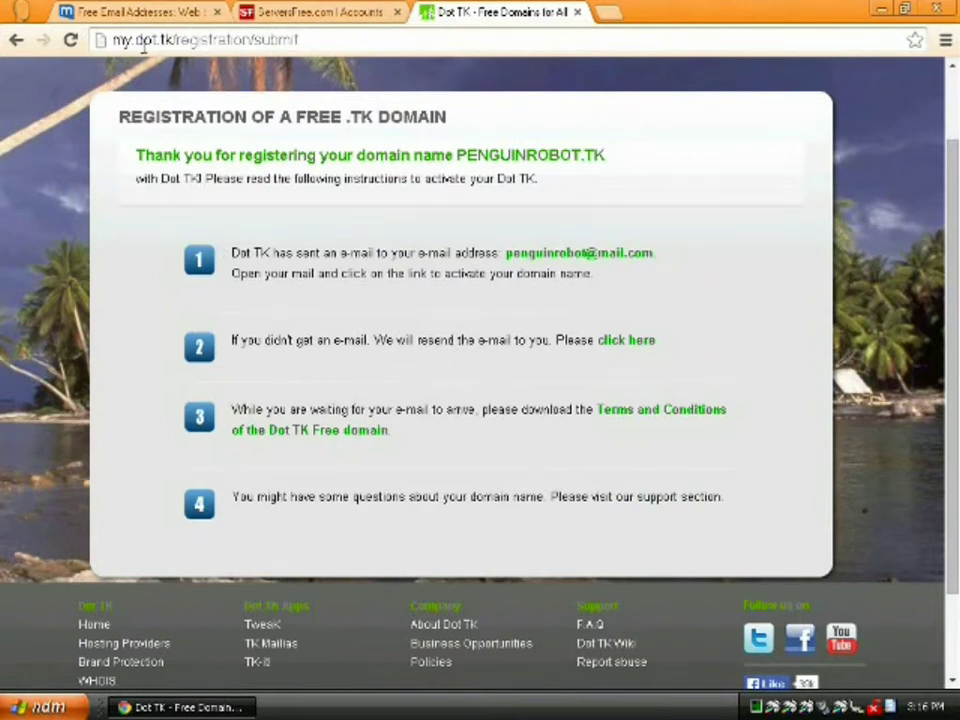
{"action": "left_click", "coordinate": [115, 12]}
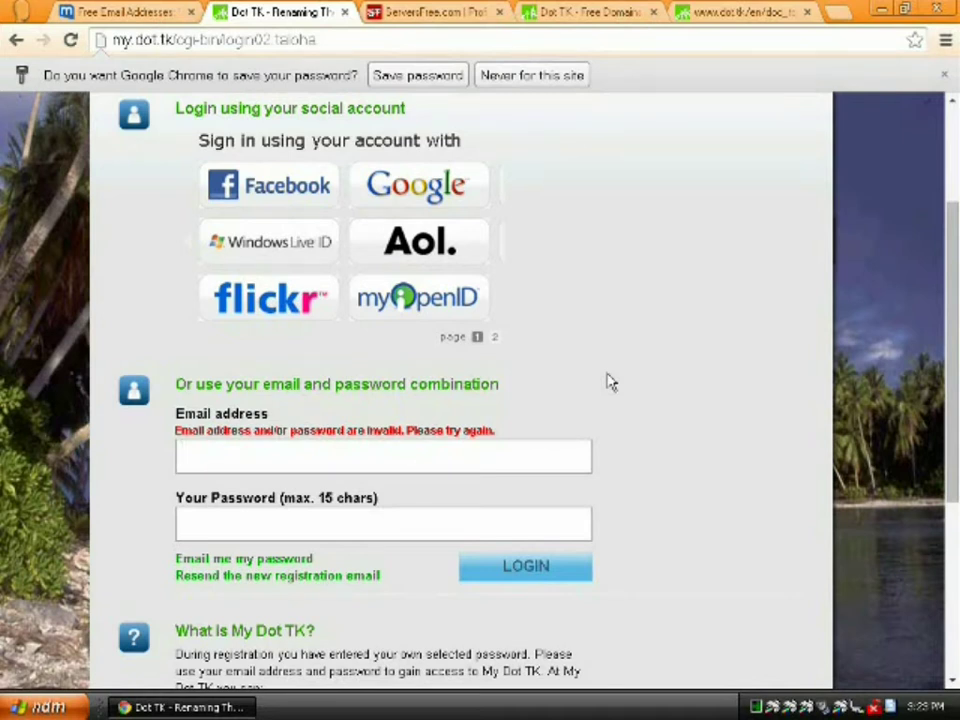
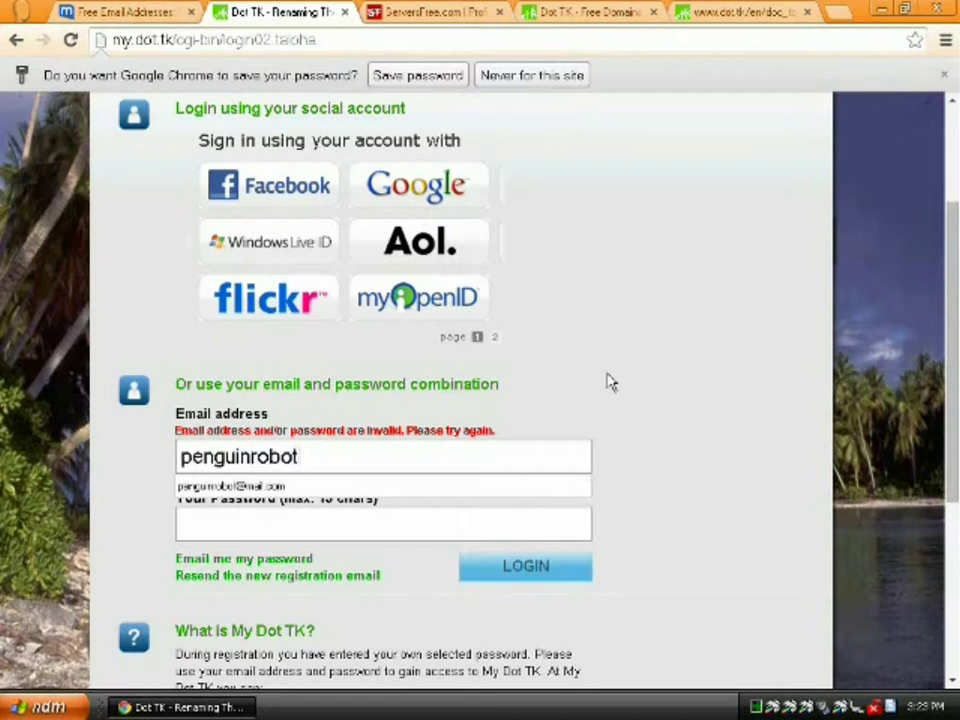
Log in to My Dot TK with the registered e-mail address and password, correcting a typo
{"action": "key", "text": "Tab"}
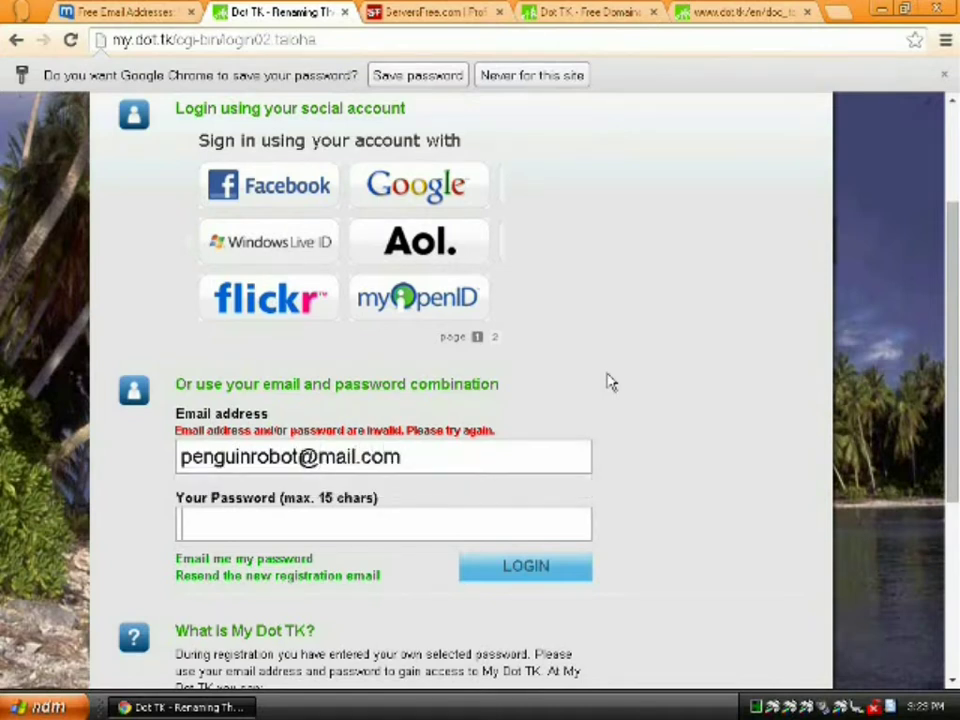
{"action": "type", "text": "***************"}
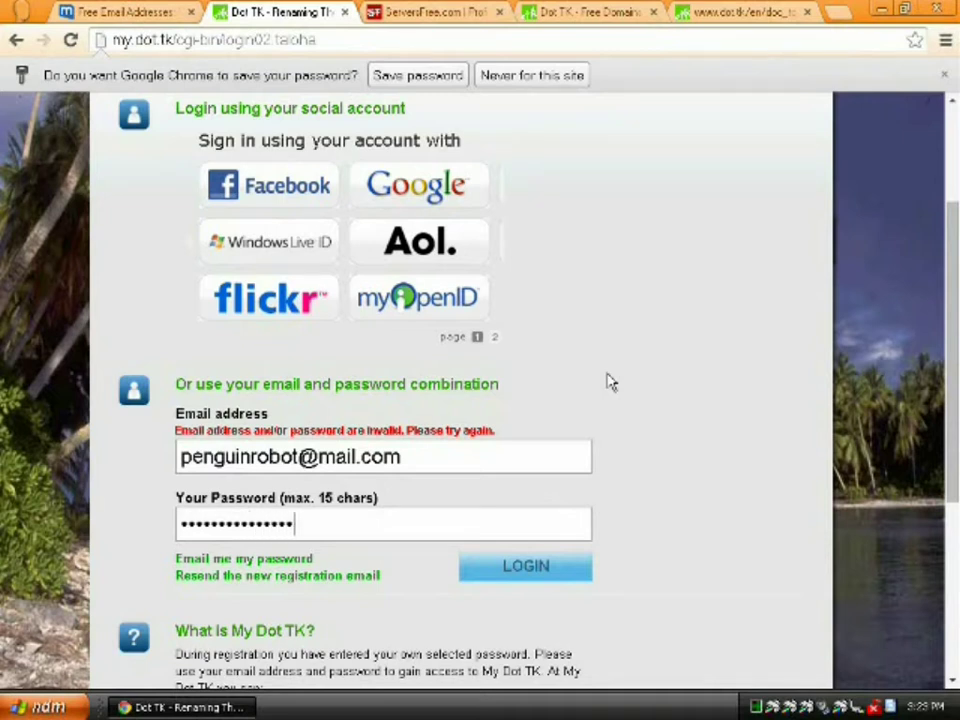
{"action": "left_click", "coordinate": [527, 567]}
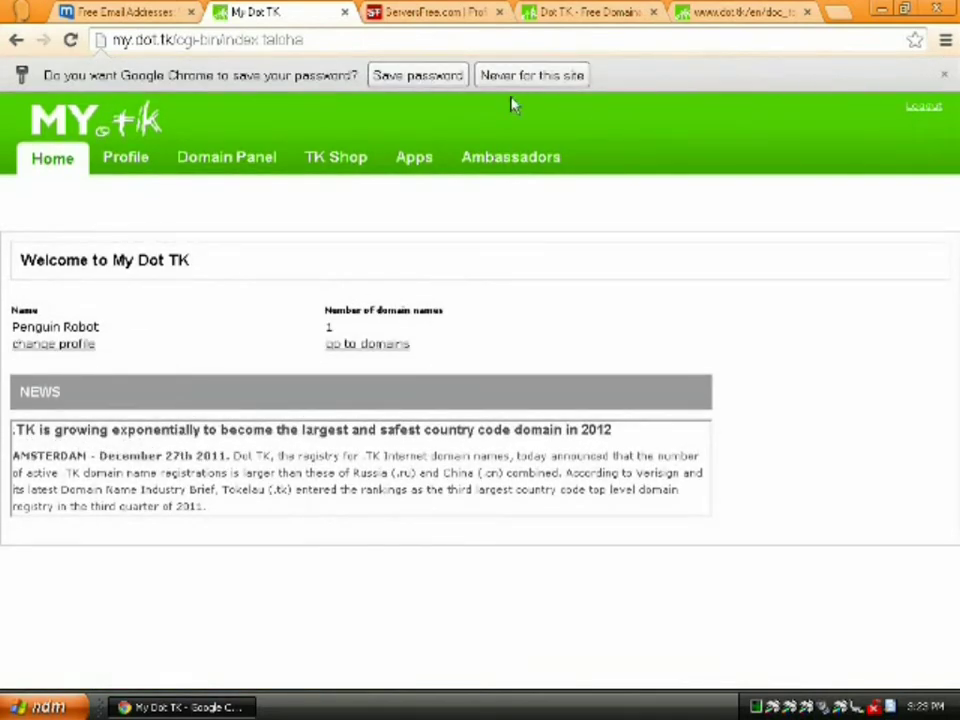
Let Chrome save the My Dot TK login password
{"action": "left_click", "coordinate": [437, 80]}
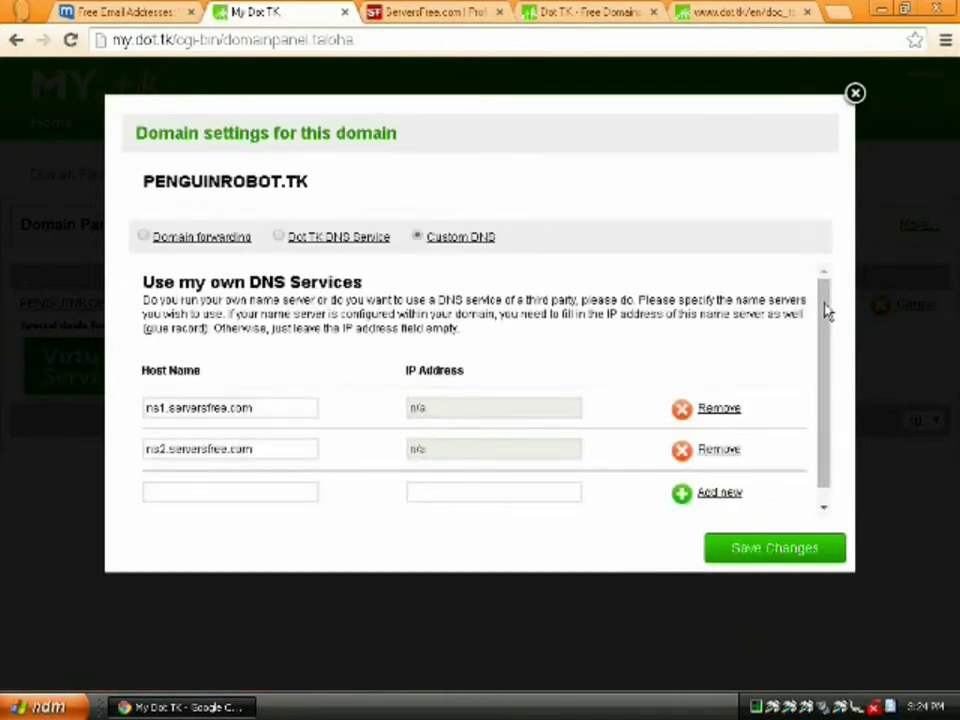
Add ns3.serversfree.com and ns4.serversfree.com as PENGUINROBOT.TK host names, save, and close the settings
{"action": "left_click", "coordinate": [198, 490]}
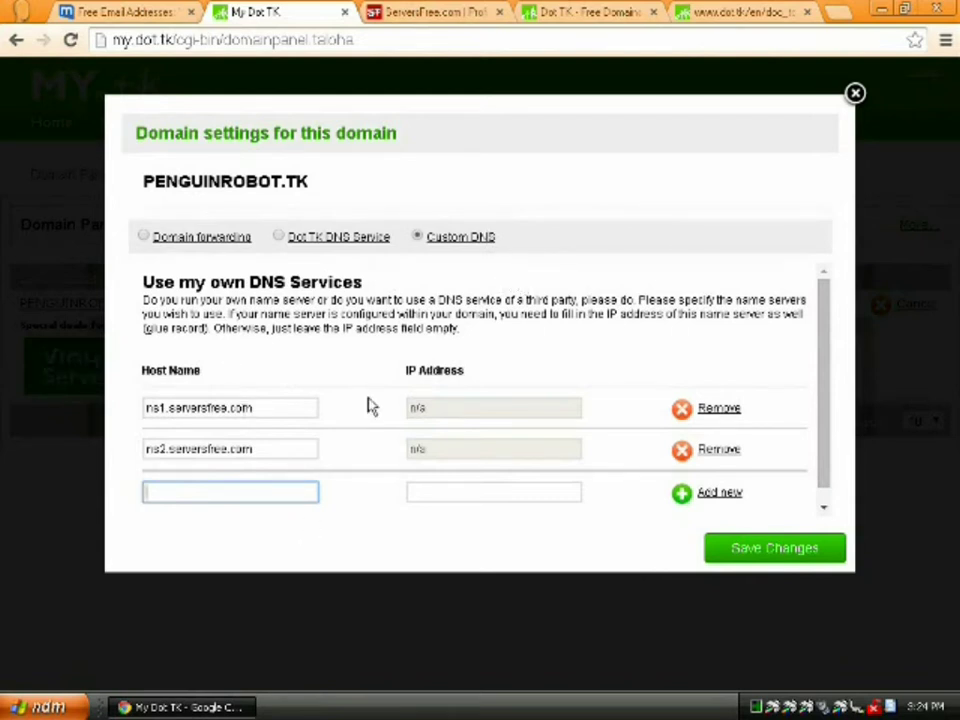
{"action": "type", "text": "ns3.servers"}
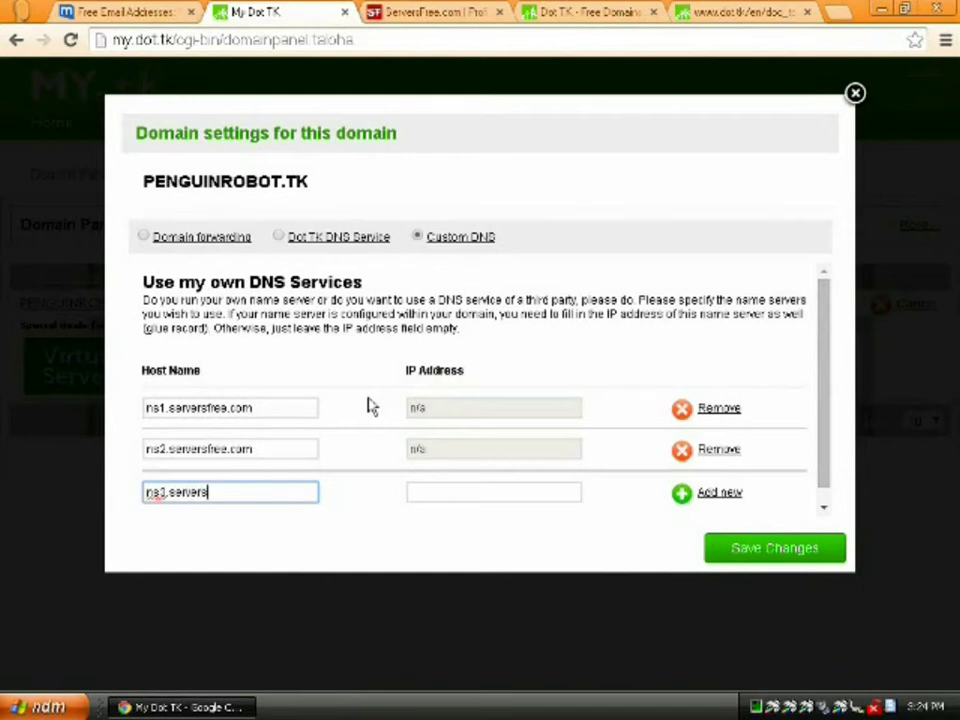
{"action": "type", "text": "free.com"}
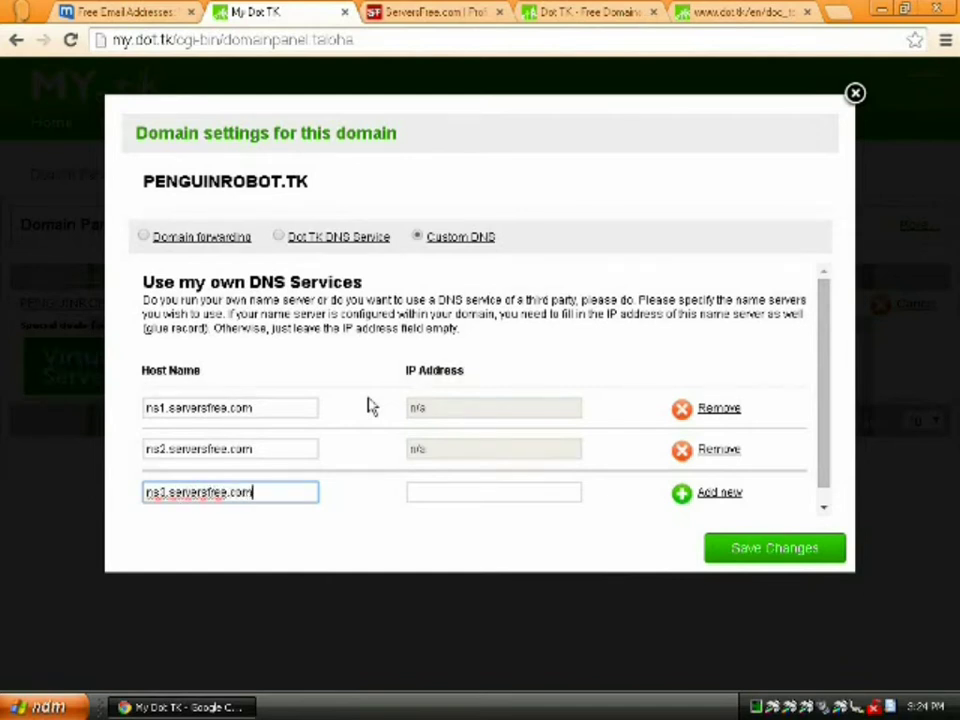
{"action": "left_click", "coordinate": [710, 494]}
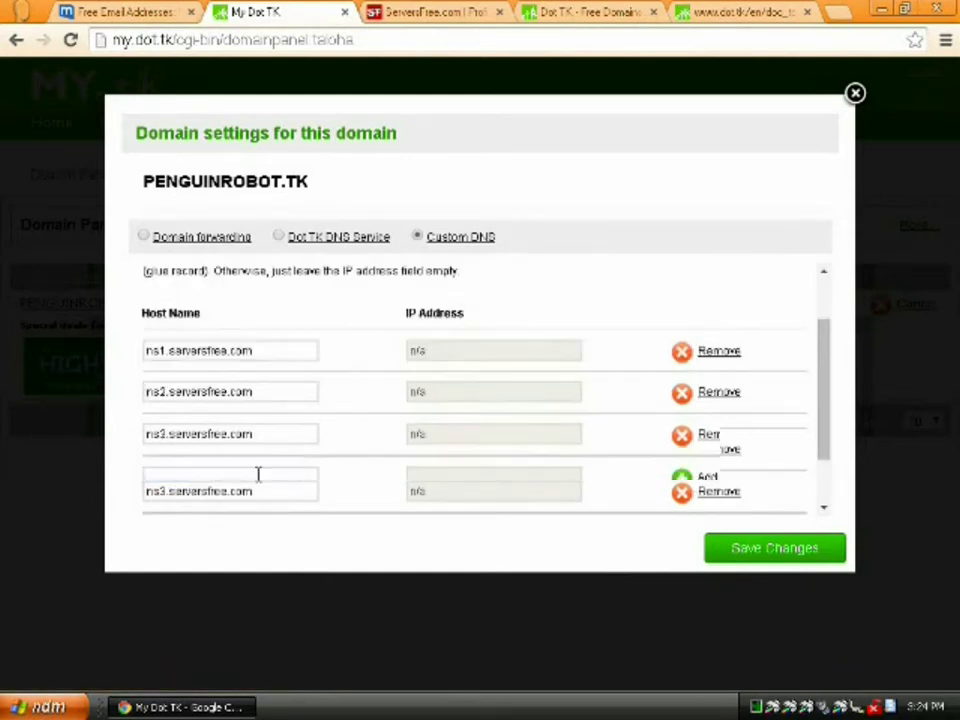
{"action": "left_click", "coordinate": [223, 475]}
{"action": "type", "text": "ns4.serve"}
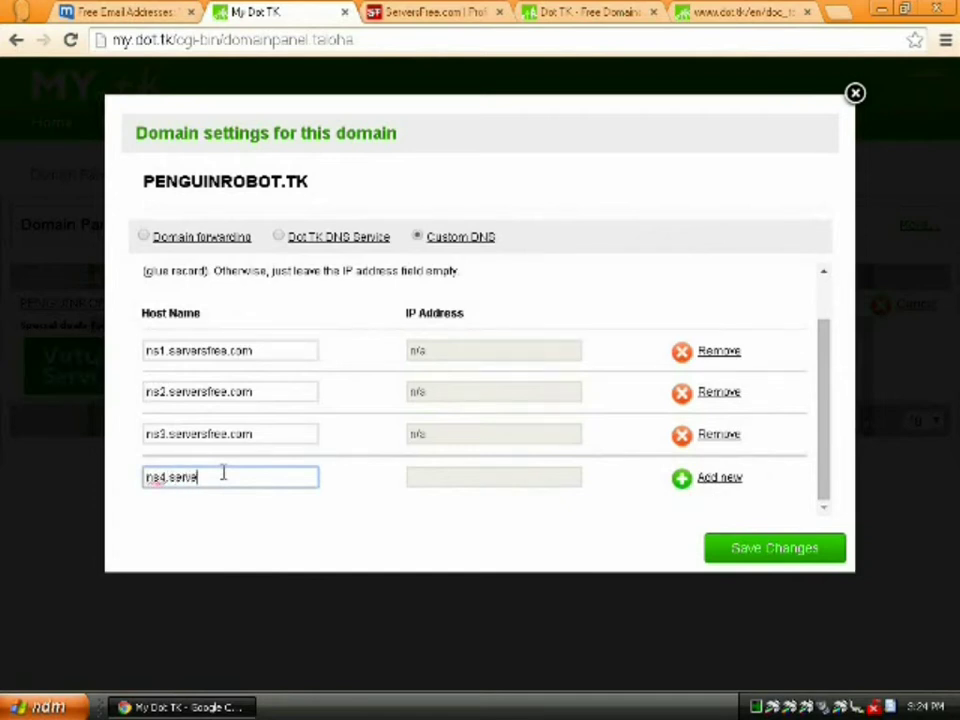
{"action": "type", "text": "rsfree.com"}
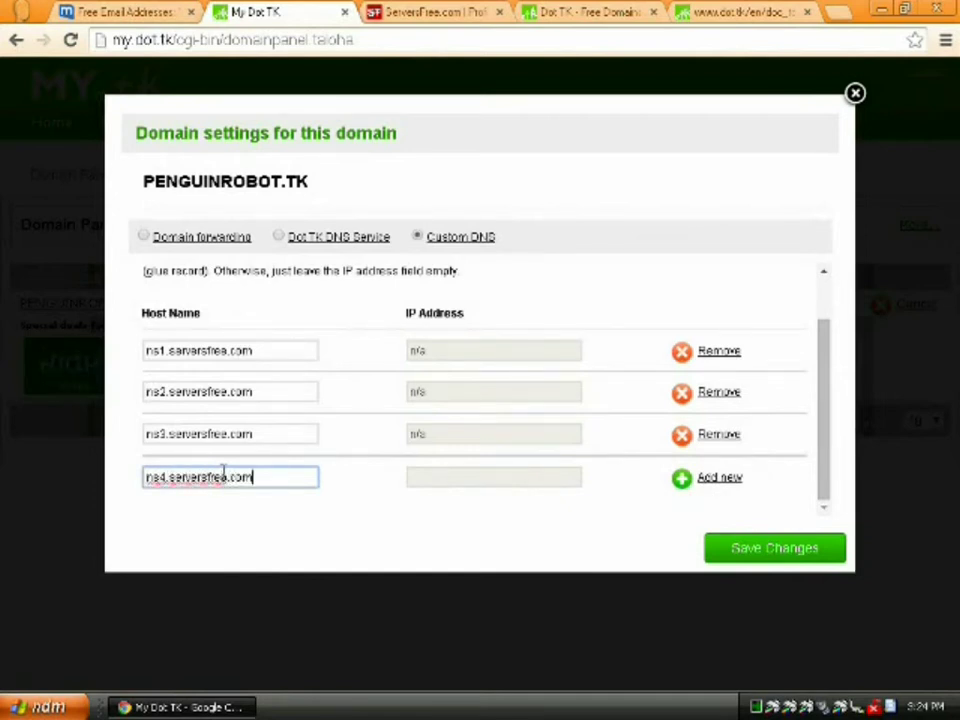
{"action": "left_click", "coordinate": [705, 480]}
{"action": "left_click", "coordinate": [733, 548]}
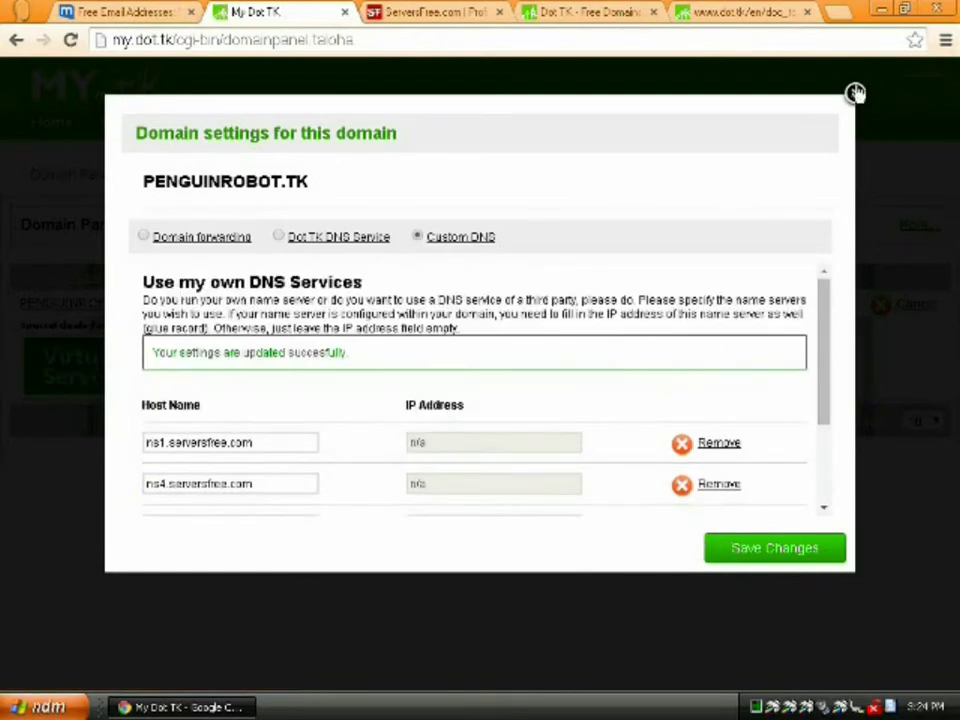
{"action": "left_click", "coordinate": [855, 92]}
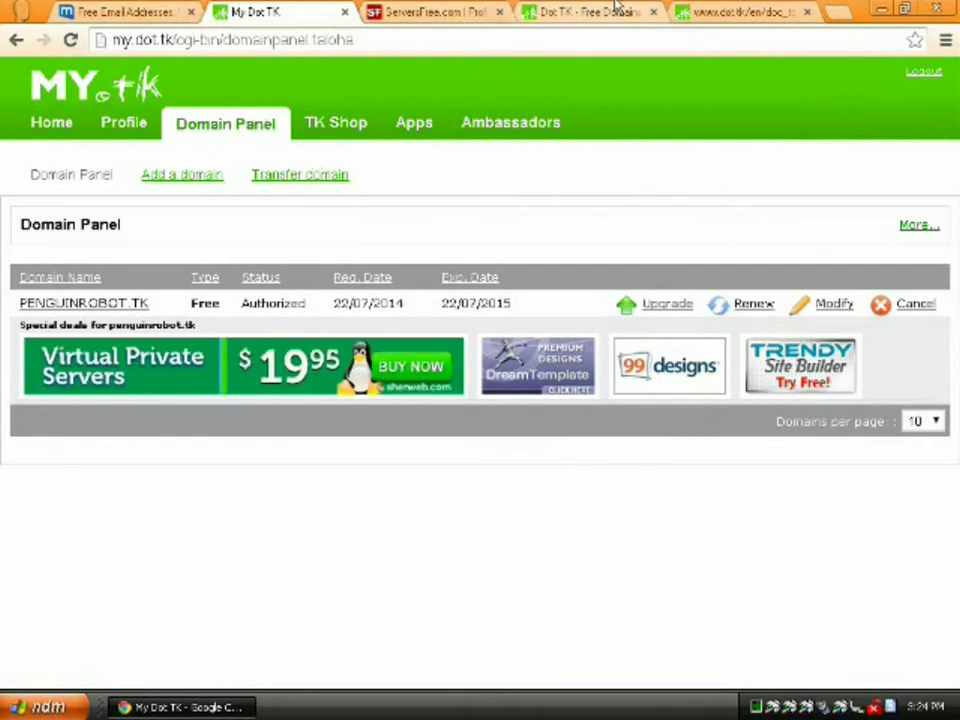
Try loading penguinrobot.tk in the browser tab that held the Dot TK terms
{"action": "left_click", "coordinate": [724, 12]}
{"action": "left_click", "coordinate": [620, 36]}
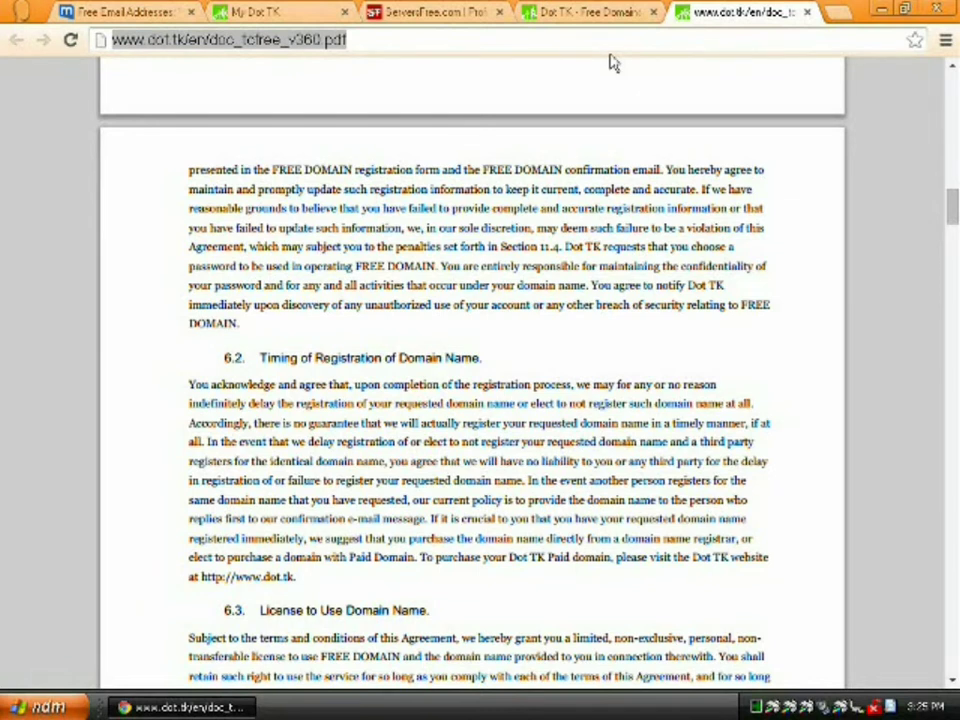
{"action": "type", "text": "p"}
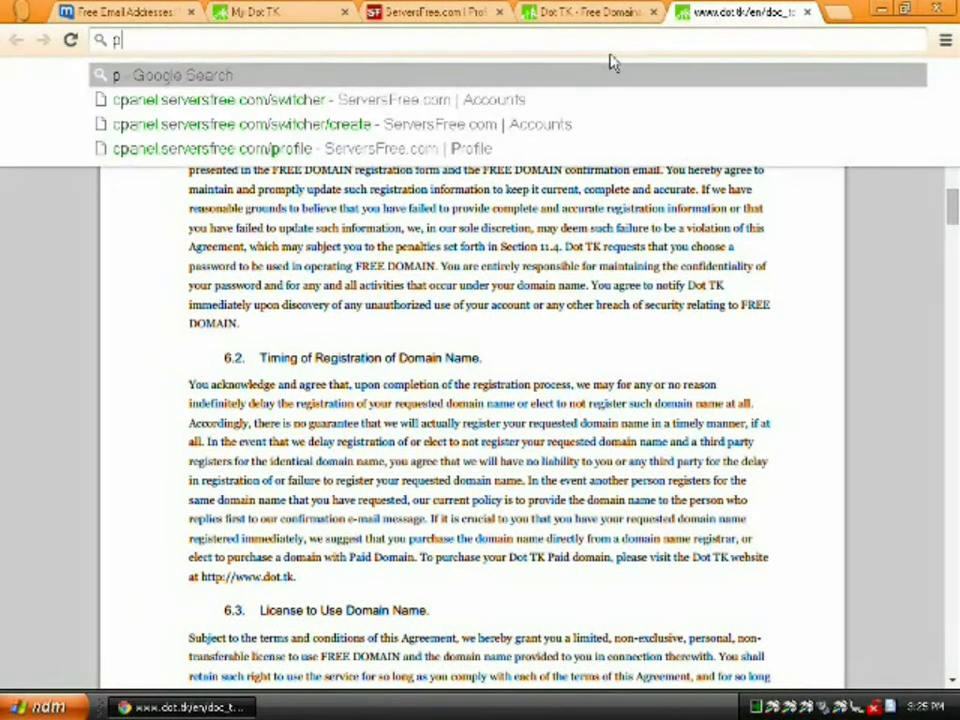
{"action": "type", "text": "enguinrobot"}
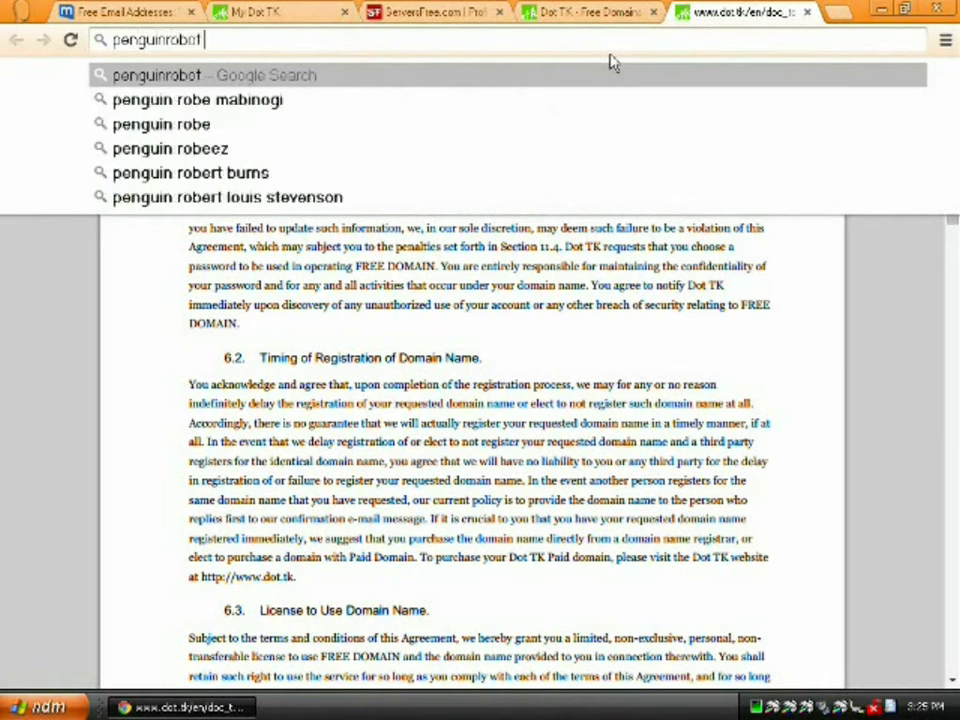
{"action": "type", "text": ".tk"}
{"action": "key", "text": "Return"}
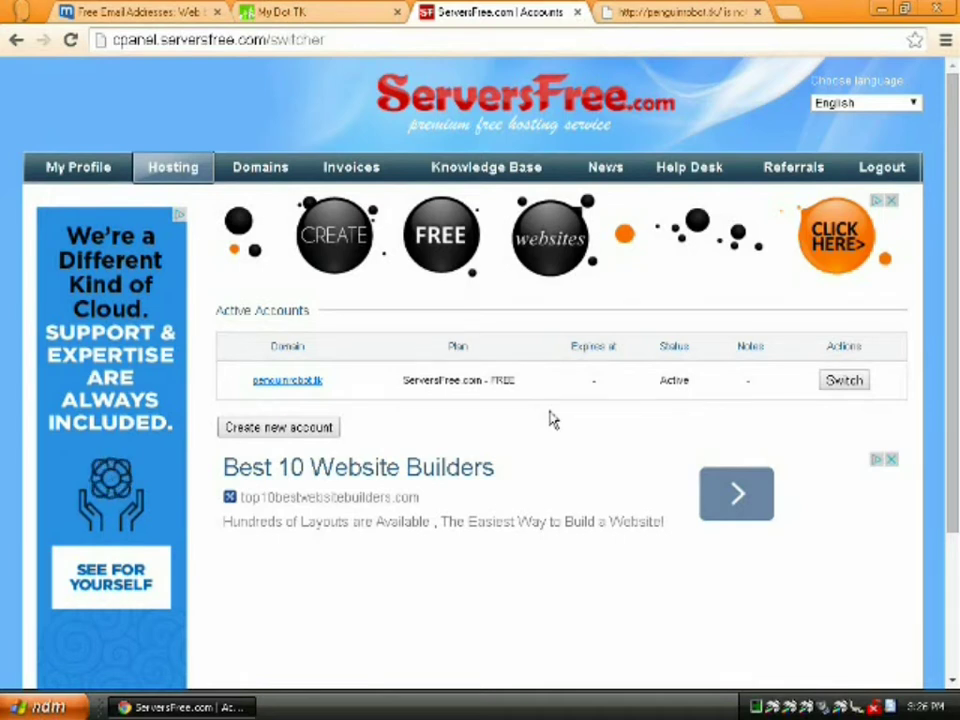
Switch to penguinrobot.tk's control panel, reload the penguinrobot.tk tab, and return to the dashboard
{"action": "left_click", "coordinate": [841, 386]}
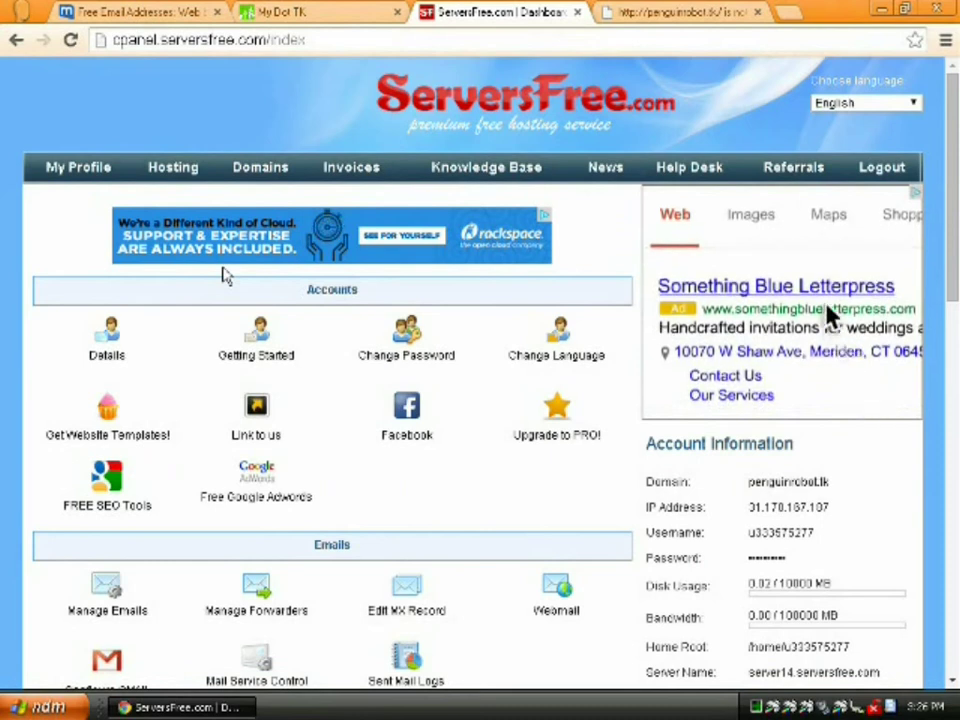
{"action": "left_click", "coordinate": [632, 8]}
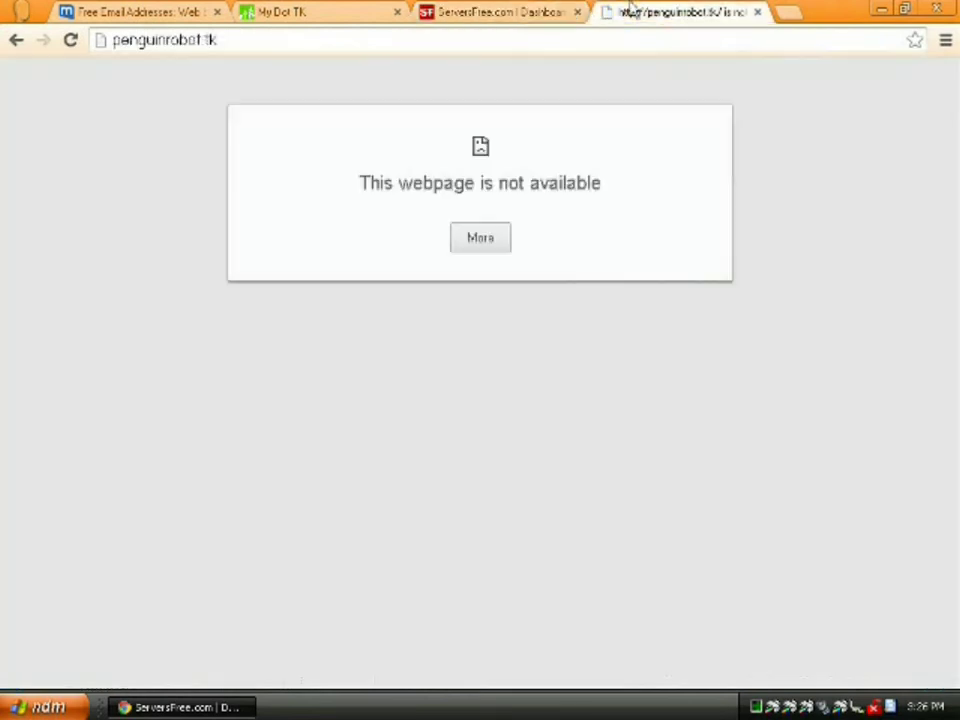
{"action": "left_click", "coordinate": [70, 39]}
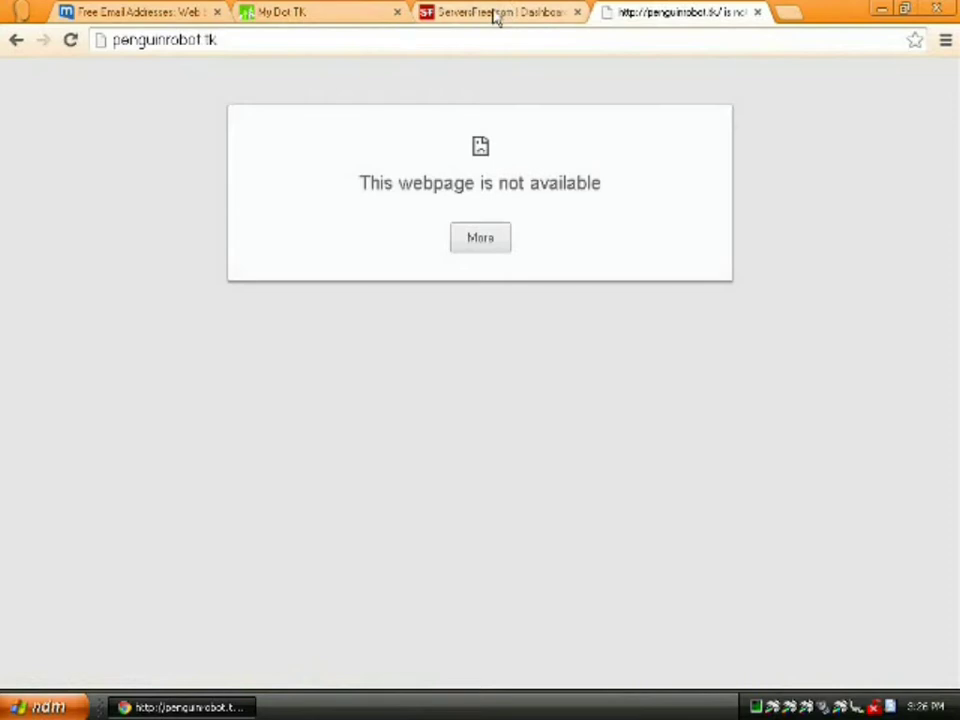
{"action": "left_click", "coordinate": [495, 15]}
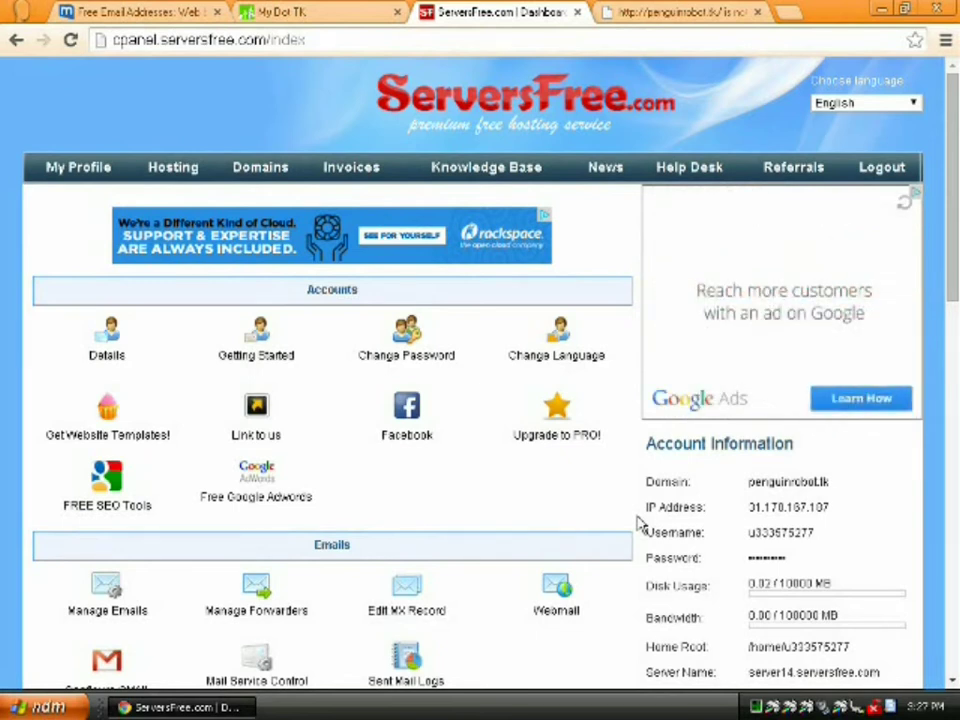
{"action": "scroll", "coordinate": [640, 525], "scroll_direction": "down", "scroll_amount": 1}
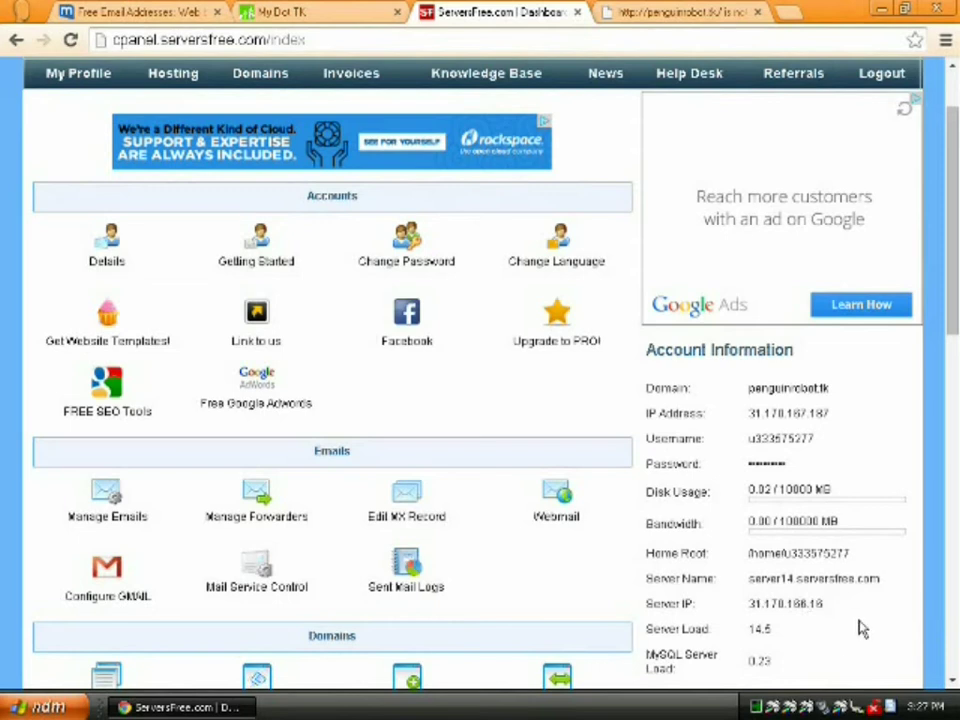
{"action": "scroll", "coordinate": [858, 628], "scroll_direction": "down", "scroll_amount": 1}
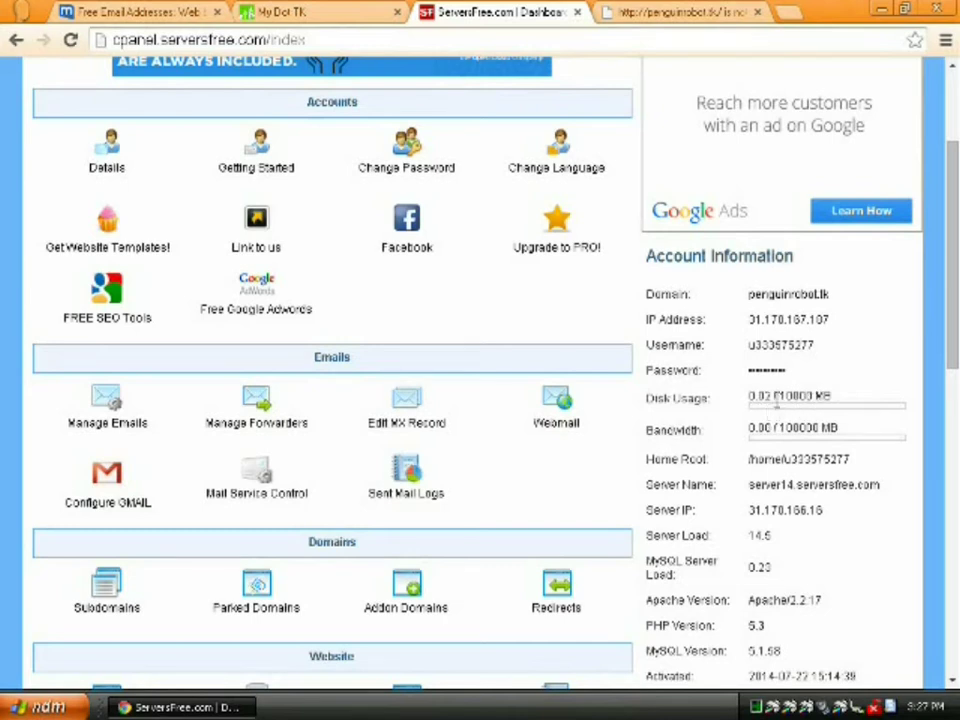
{"action": "left_click_drag", "start_coordinate": [781, 397], "coordinate": [821, 397]}
{"action": "left_click", "coordinate": [850, 420]}
{"action": "scroll", "coordinate": [922, 485], "scroll_direction": "down", "scroll_amount": 2}
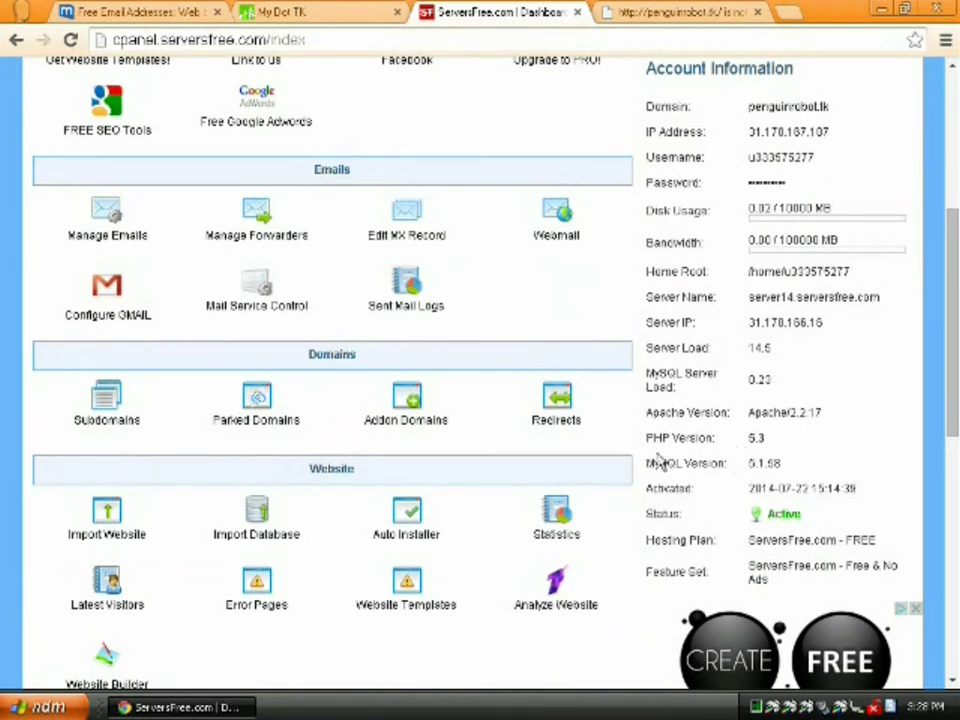
{"action": "scroll", "coordinate": [637, 455], "scroll_direction": "down", "scroll_amount": 1}
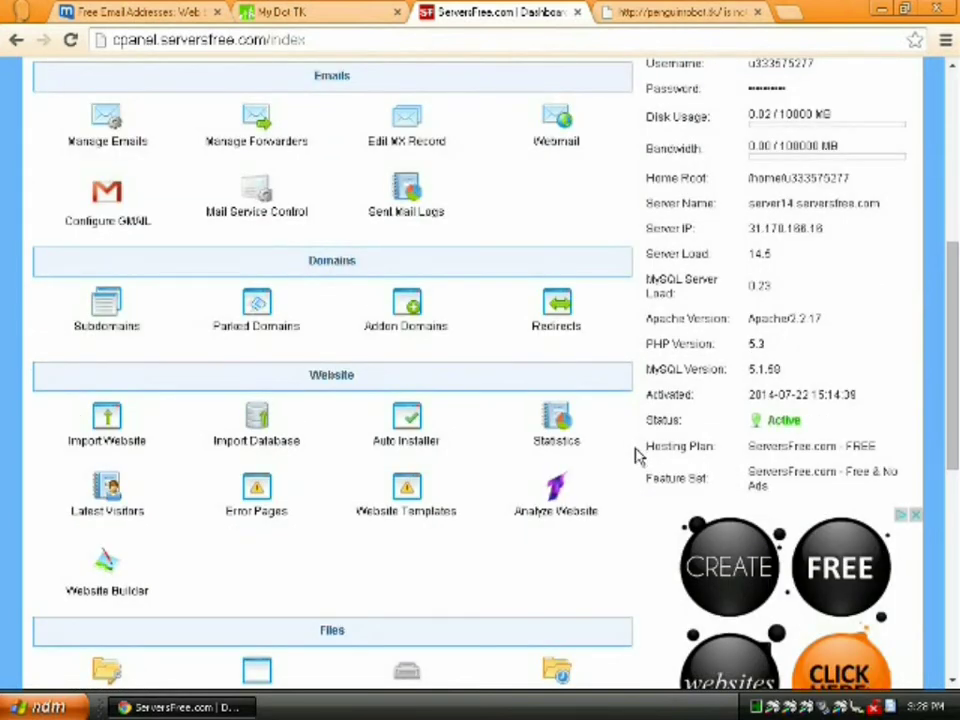
{"action": "scroll", "coordinate": [637, 455], "scroll_direction": "down", "scroll_amount": 4}
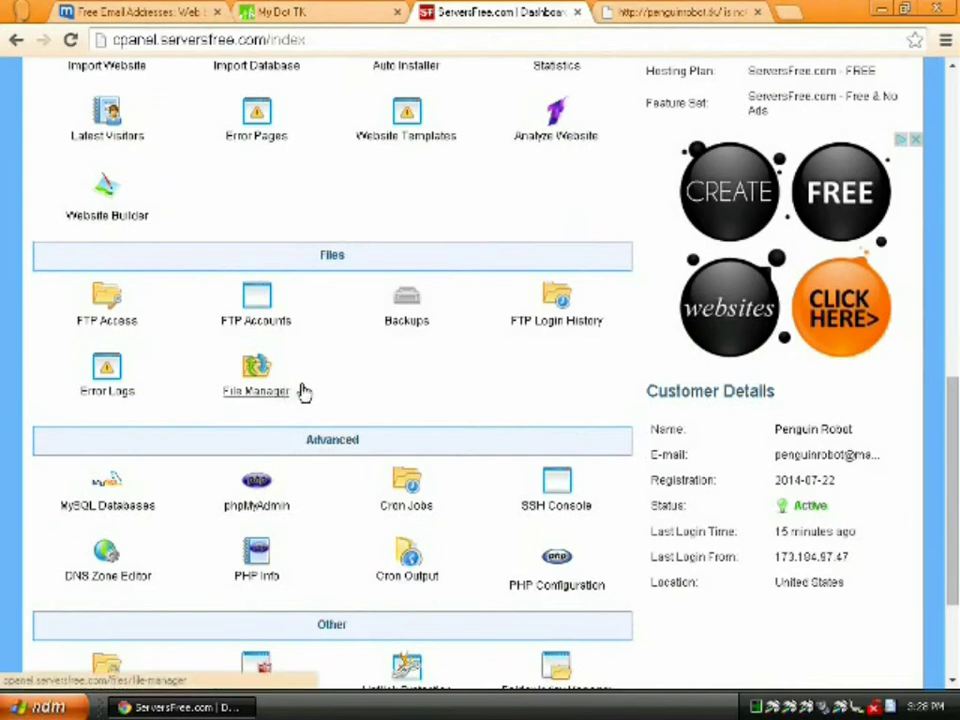
Install the English File Manager, view the result, then check the penguinrobot.tk tab again
{"action": "left_click", "coordinate": [252, 388]}
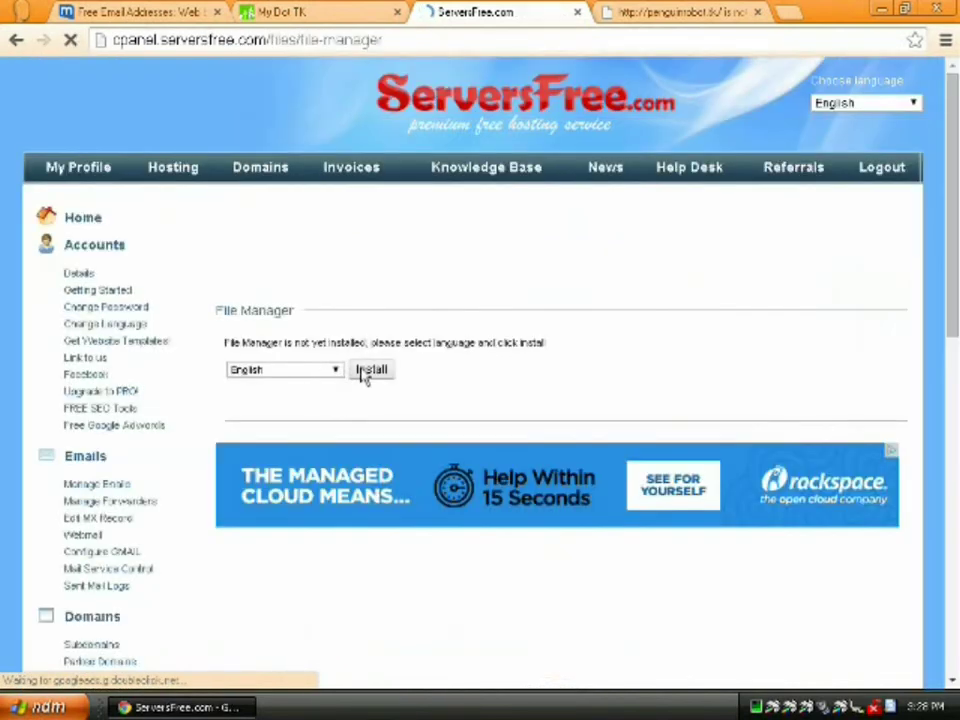
{"action": "left_click", "coordinate": [366, 371]}
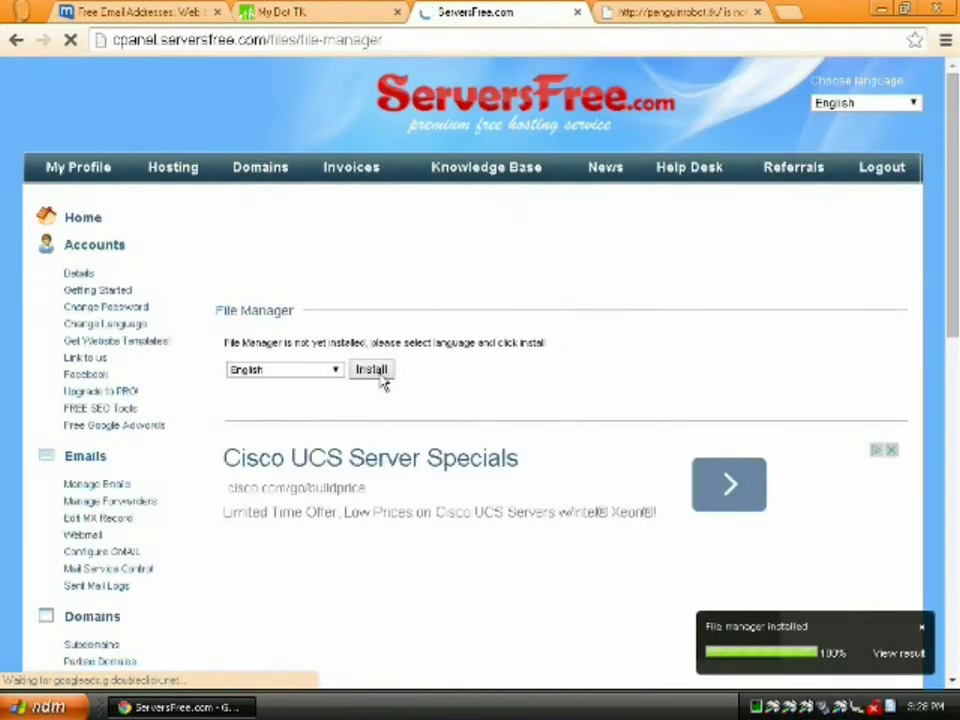
{"action": "left_click", "coordinate": [905, 654]}
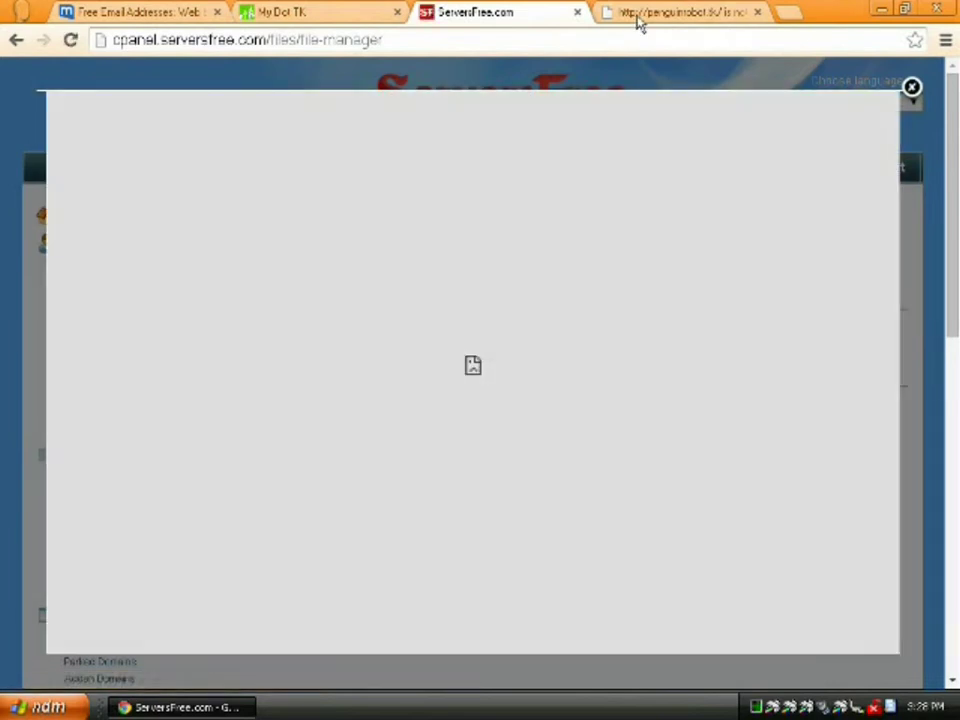
{"action": "left_click", "coordinate": [637, 16]}
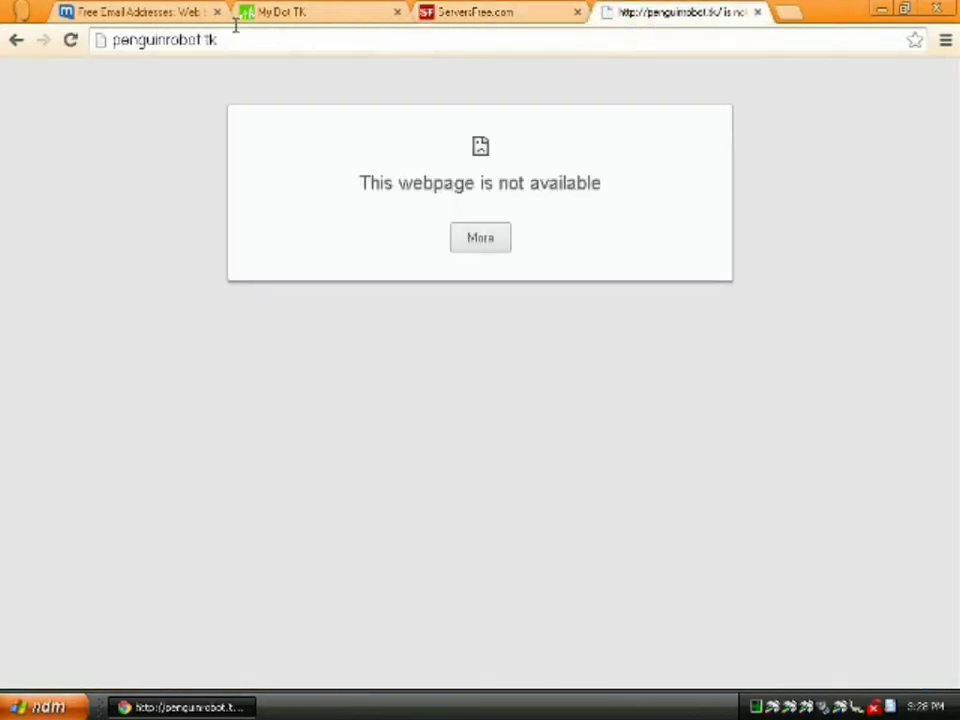
Reload penguinrobot.tk until the ServersFree 'Congratulations! Your website is running successfully' page appears
{"action": "left_click", "coordinate": [70, 41]}
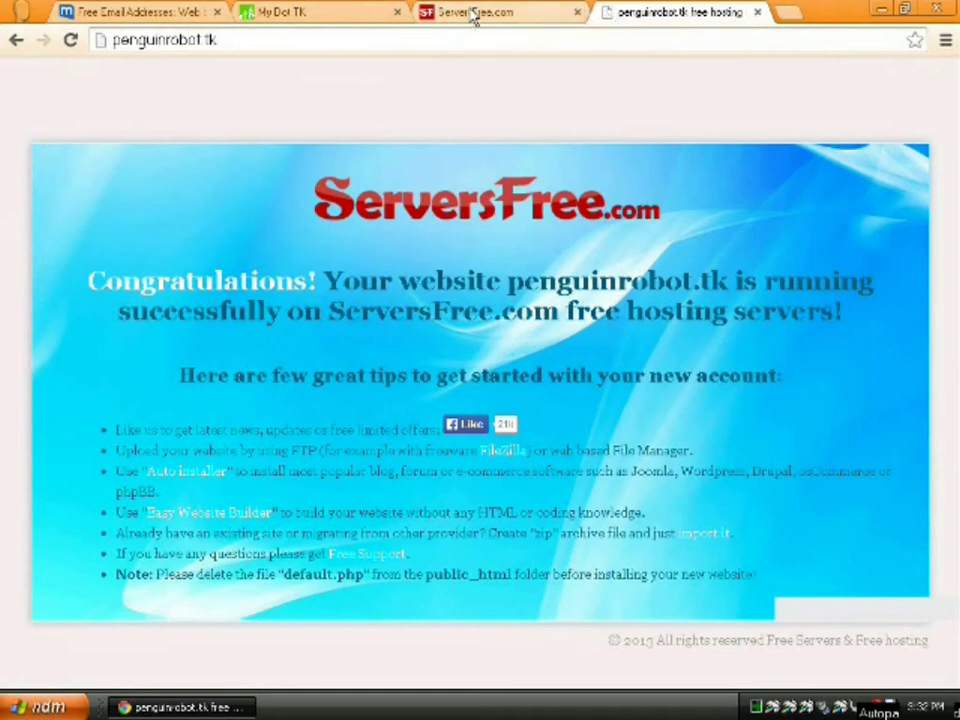
Open default.php in the File Manager editor, read through its source, and close without saving
{"action": "left_click", "coordinate": [474, 13]}
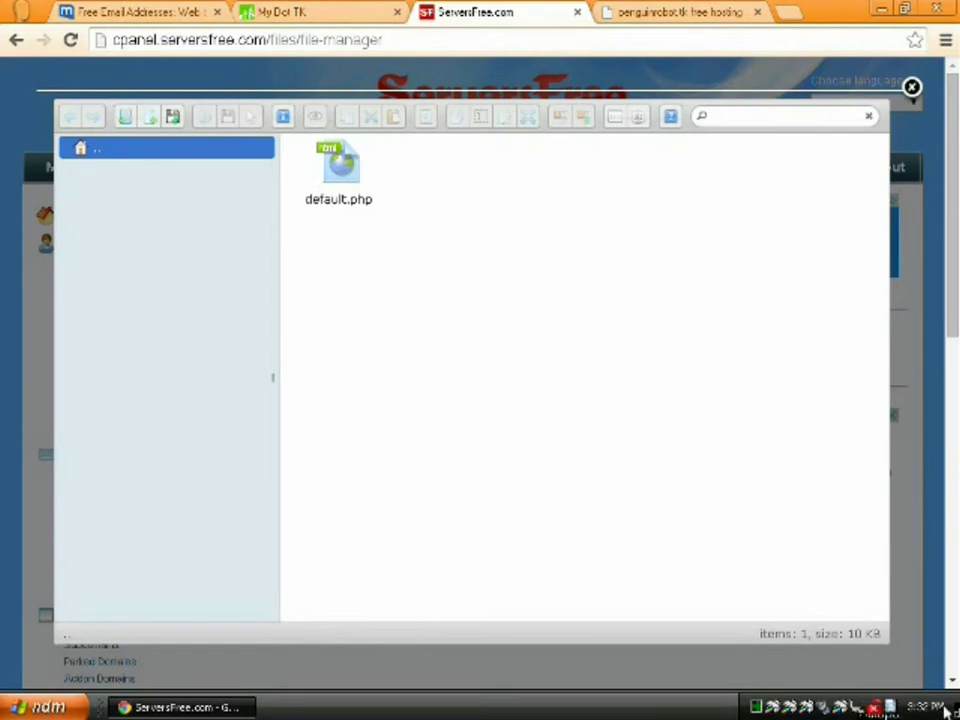
{"action": "left_click", "coordinate": [346, 178]}
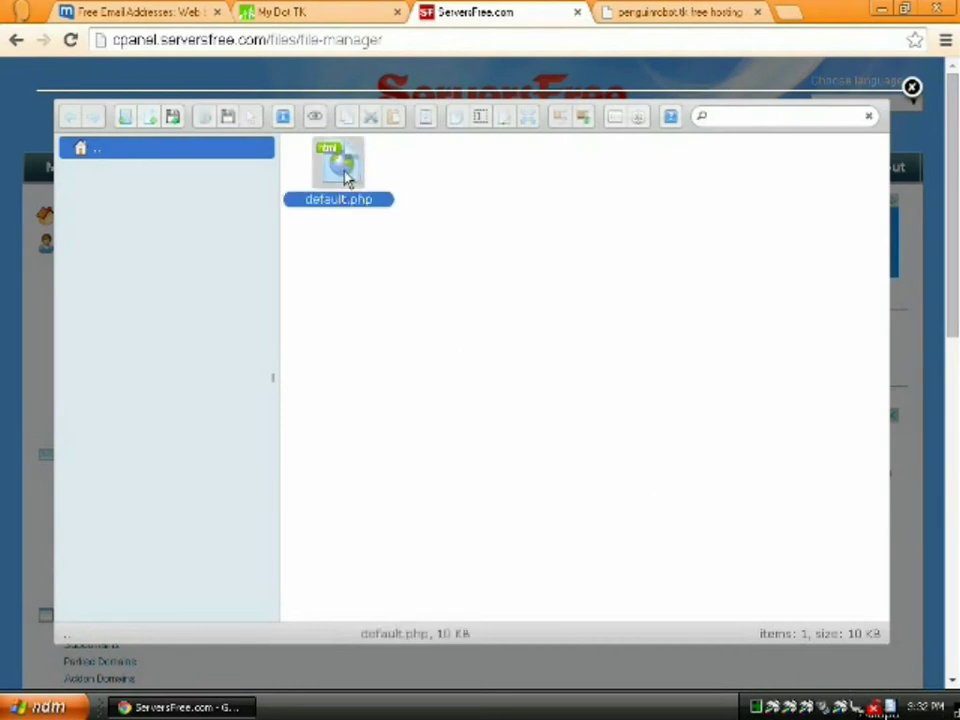
{"action": "left_click", "coordinate": [508, 122]}
{"action": "scroll", "coordinate": [571, 376], "scroll_direction": "down", "scroll_amount": 12}
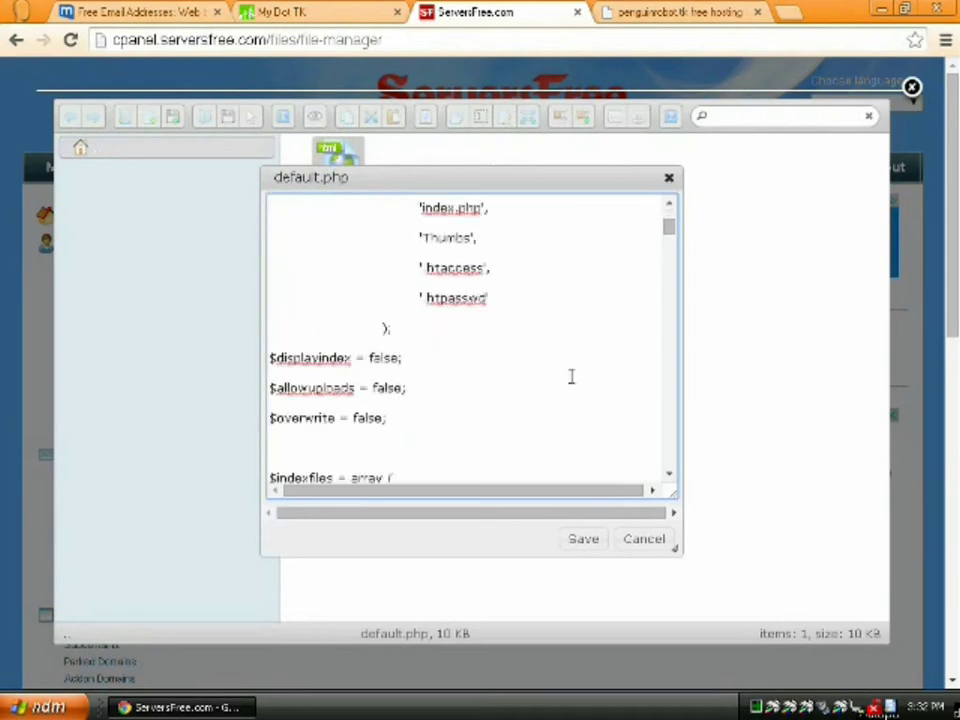
{"action": "scroll", "coordinate": [567, 375], "scroll_direction": "down", "scroll_amount": 15}
{"action": "scroll", "coordinate": [570, 374], "scroll_direction": "down", "scroll_amount": 15}
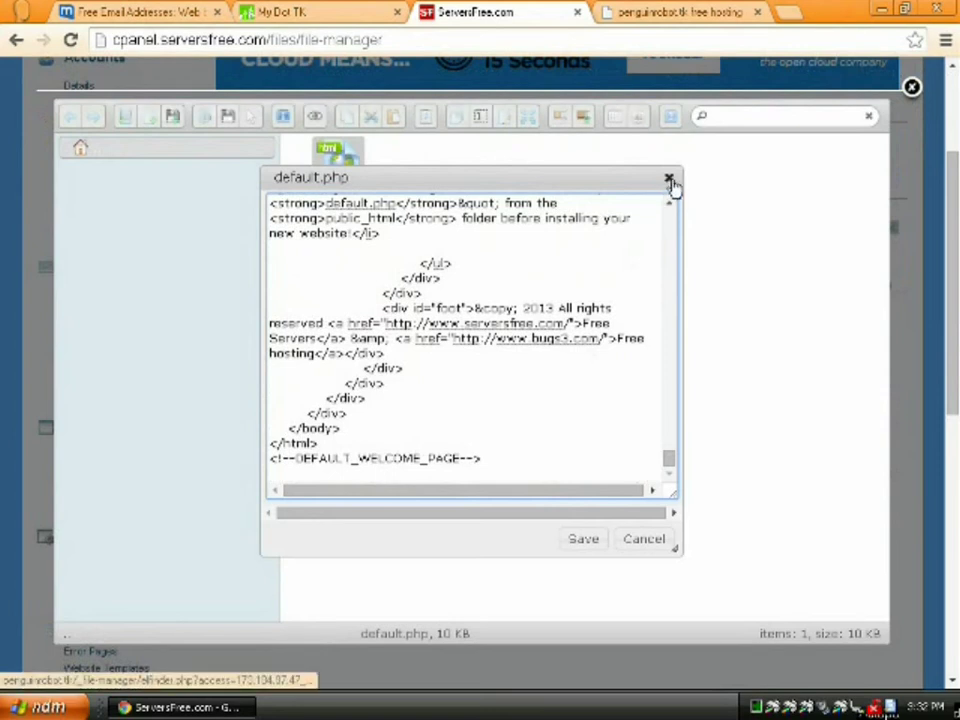
{"action": "left_click", "coordinate": [669, 179]}
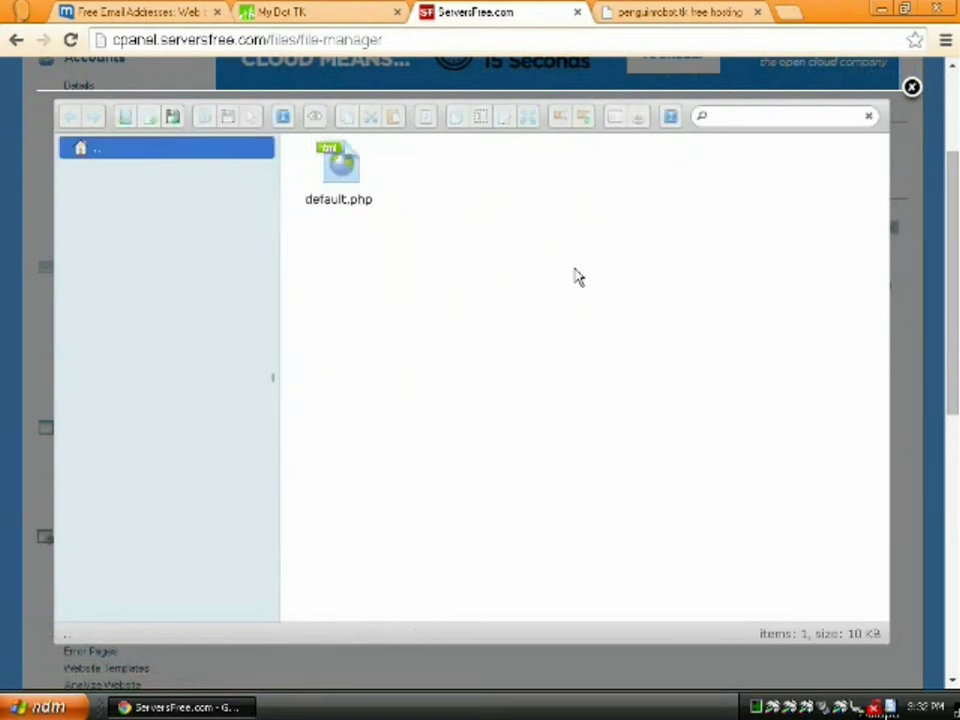
Check the live site's note about deleting default.php, then return to the File Manager
{"action": "left_click", "coordinate": [338, 176]}
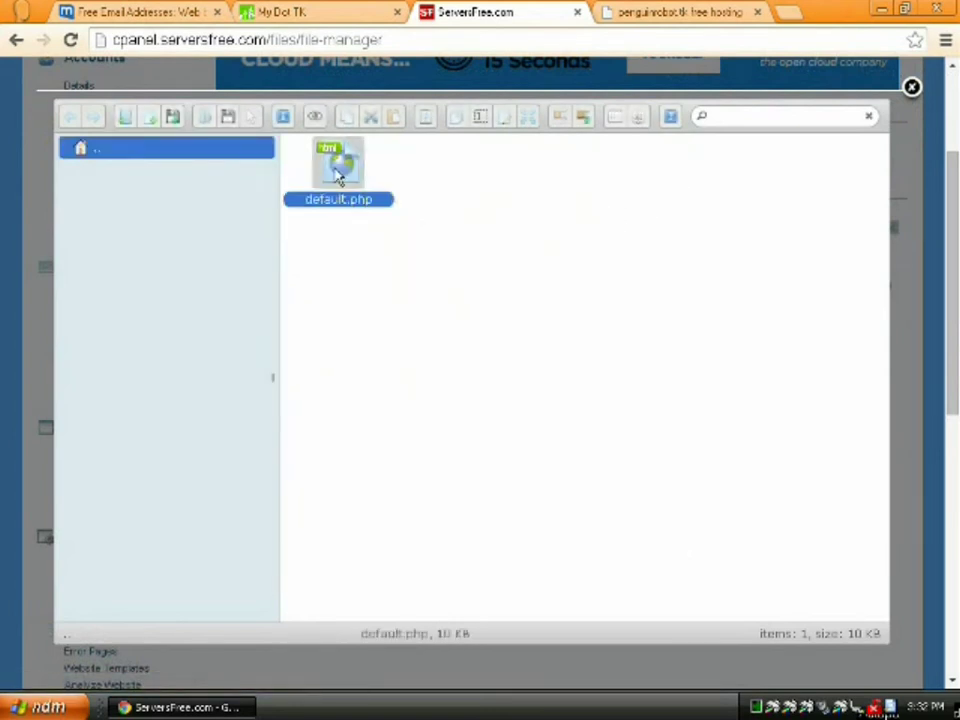
{"action": "left_click", "coordinate": [640, 12]}
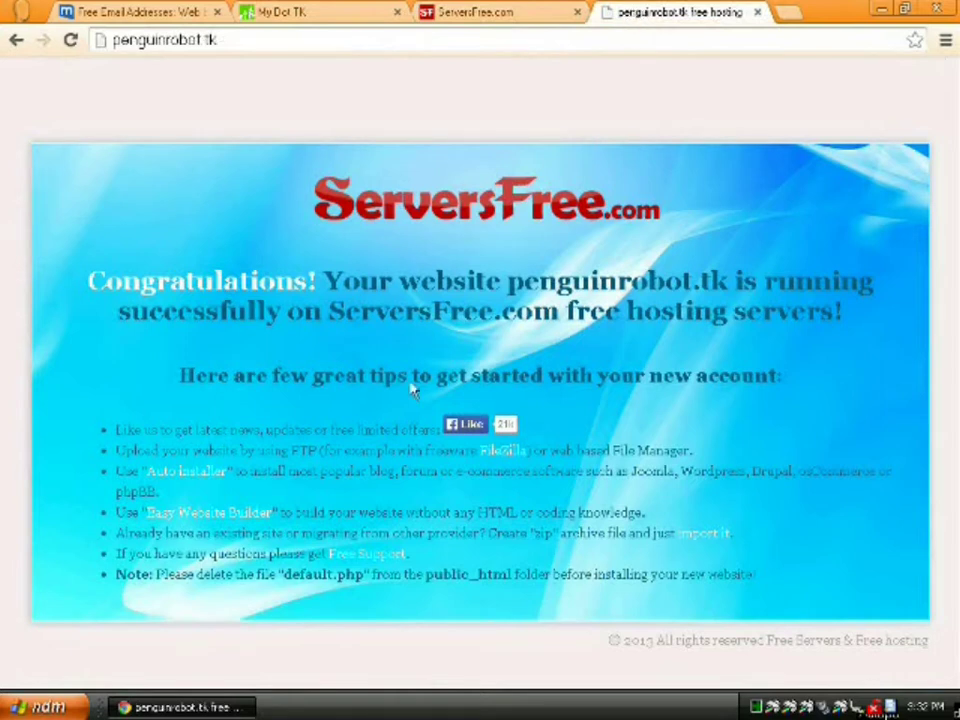
{"action": "left_click_drag", "start_coordinate": [203, 574], "coordinate": [305, 585]}
{"action": "left_click", "coordinate": [470, 558]}
{"action": "left_click", "coordinate": [507, 14]}
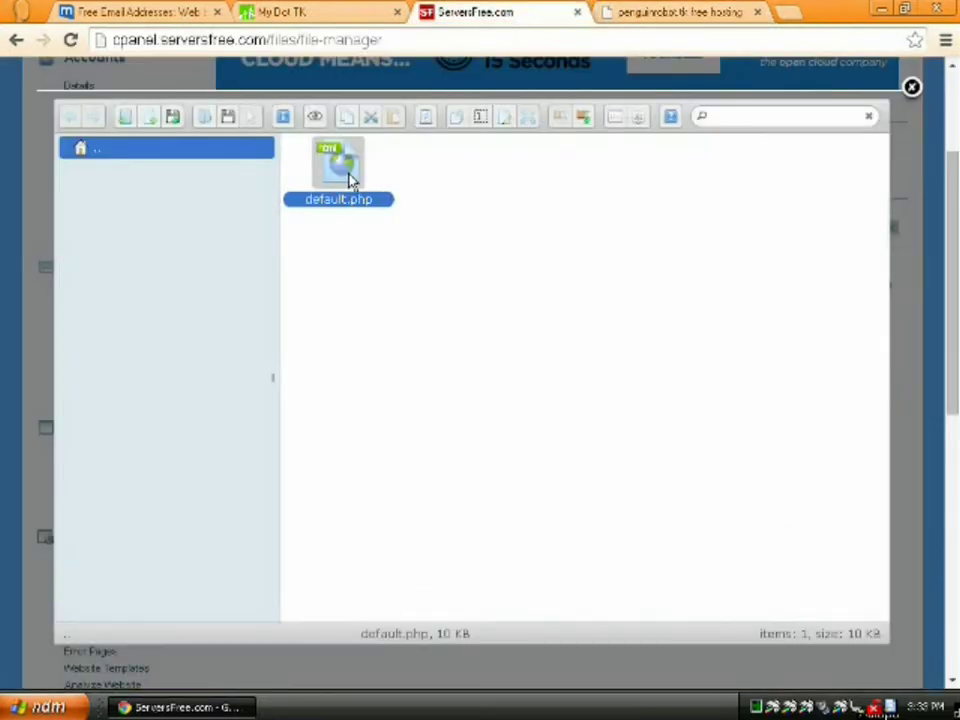
Delete default.php and replace it with a new empty file named index.htm
{"action": "key", "text": "Delete"}
{"action": "key", "text": "Return"}
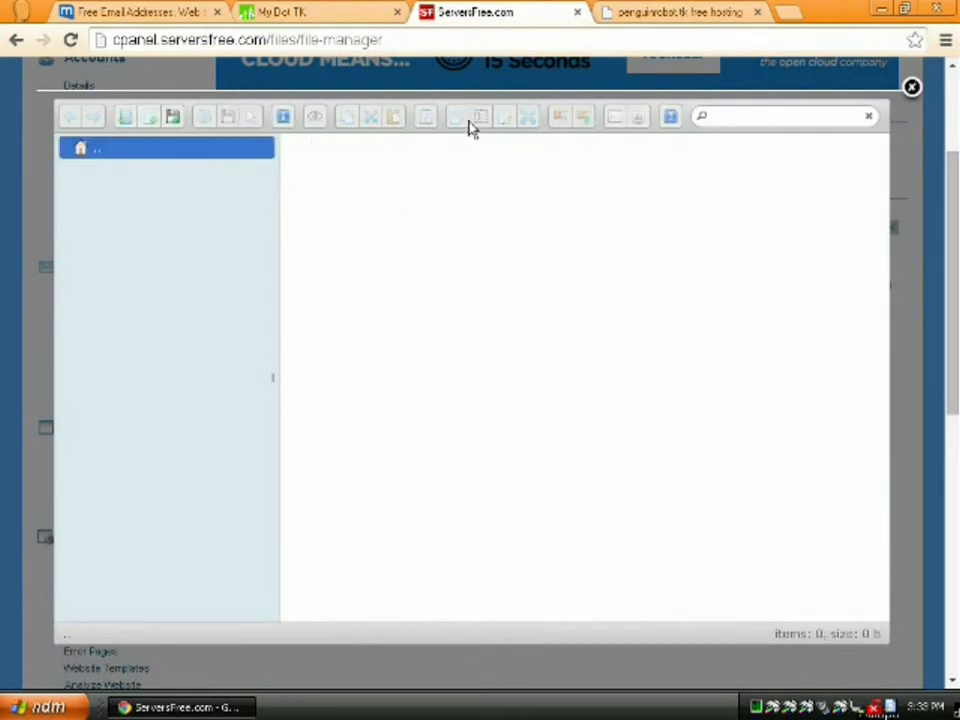
{"action": "left_click", "coordinate": [148, 124]}
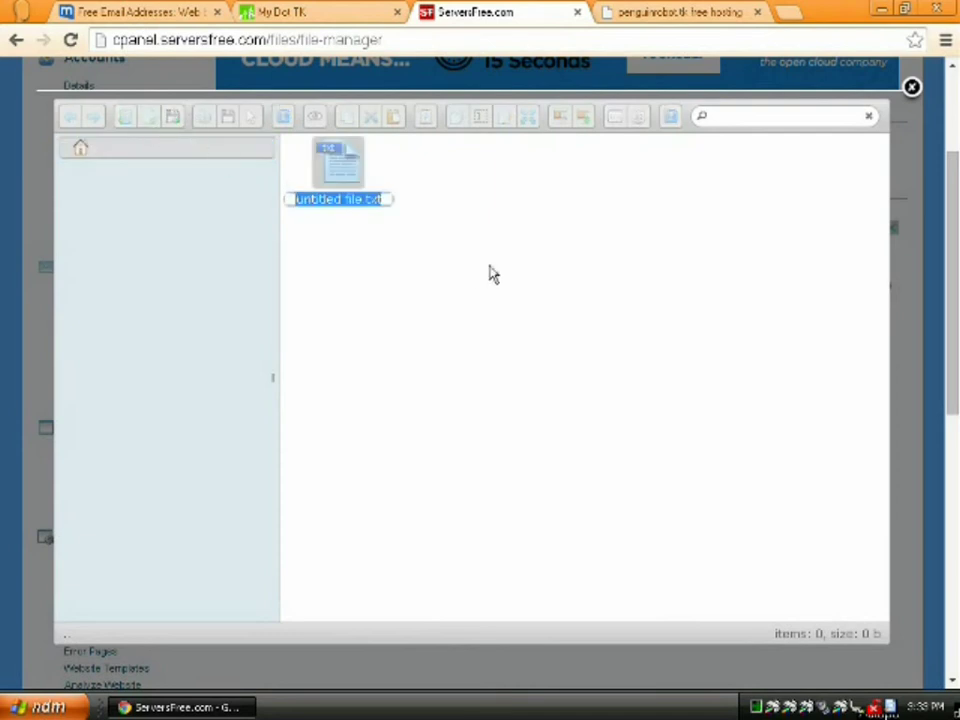
{"action": "type", "text": "index."}
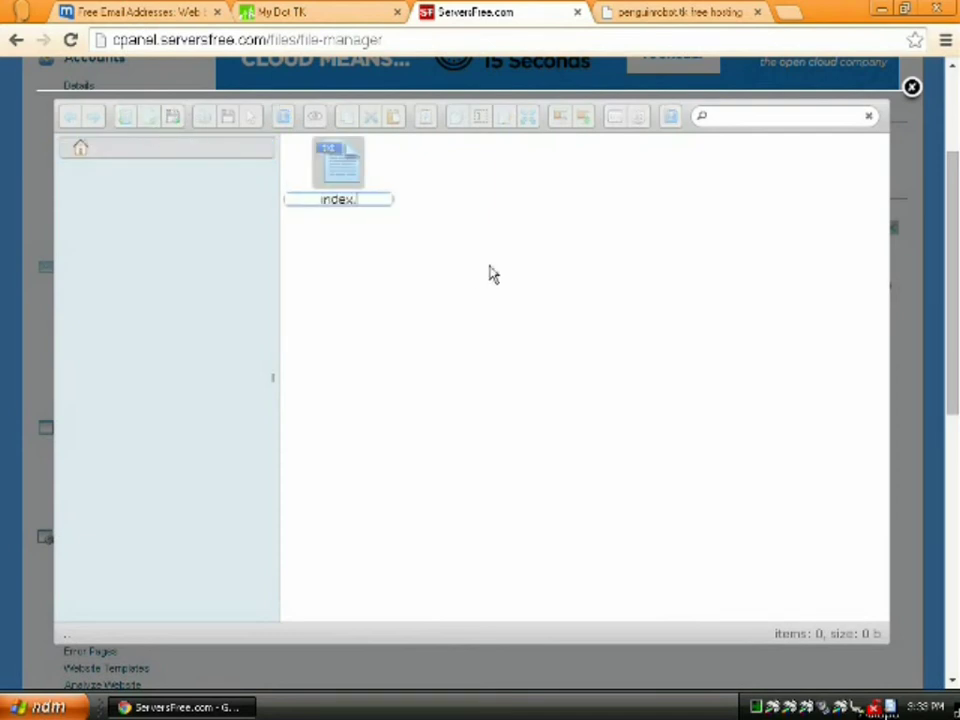
{"action": "type", "text": "htm"}
{"action": "key", "text": "Return"}
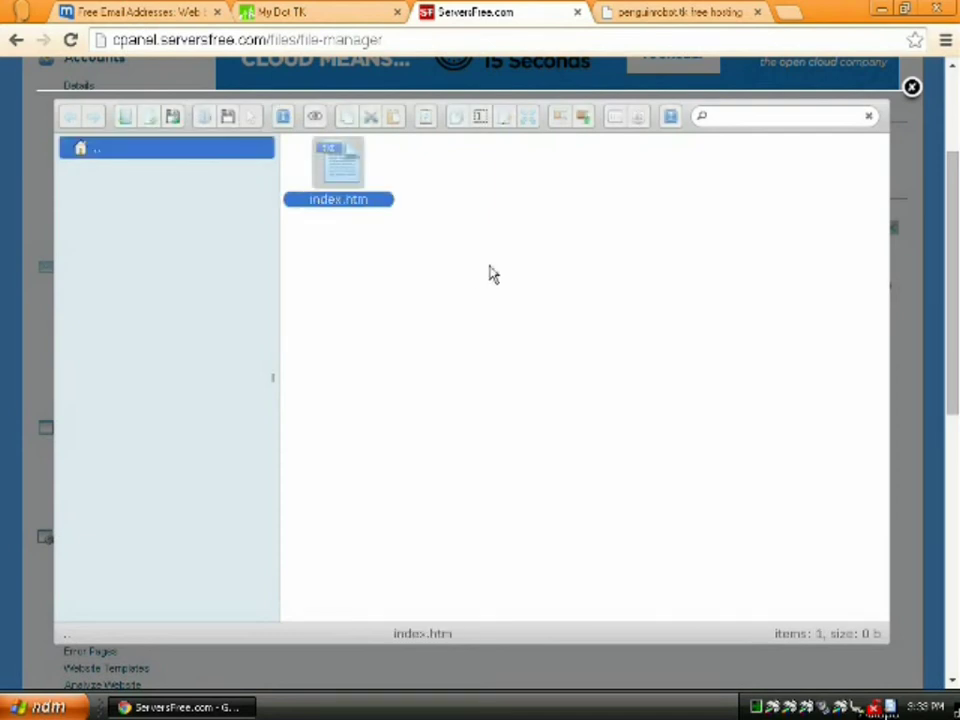
Edit index.htm, entering the DOCTYPE, <html>, <head> and UTF-8 meta charset lines
{"action": "left_click", "coordinate": [503, 119]}
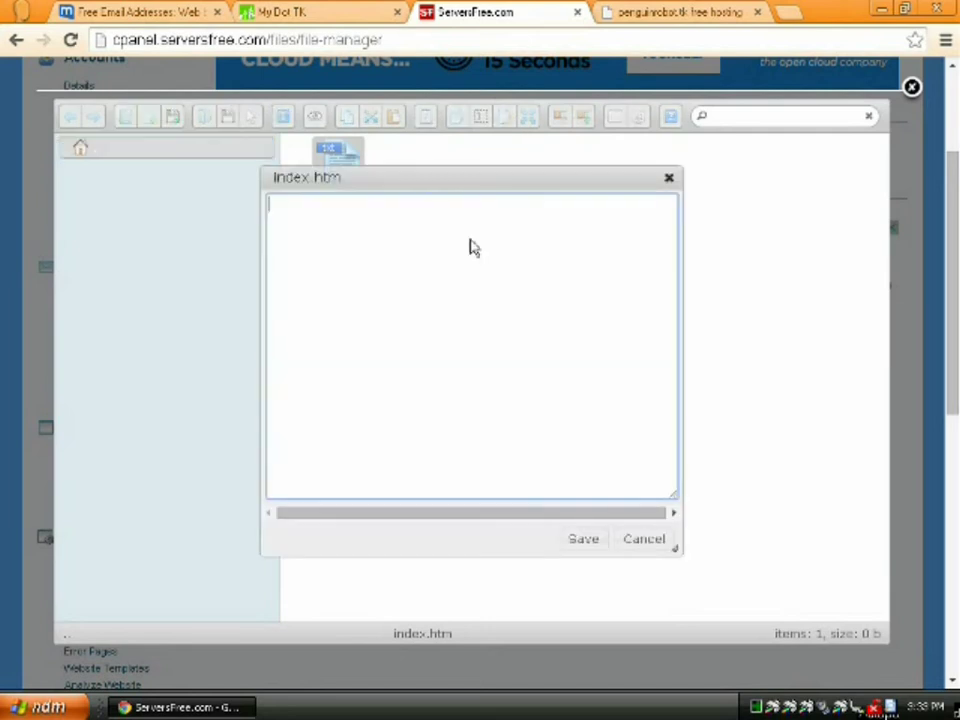
{"action": "type", "text": "<!DOCTYPE html>"}
{"action": "key", "text": "Return"}
{"action": "type", "text": "<html>"}
{"action": "key", "text": "Return"}
{"action": "type", "text": "<head>"}
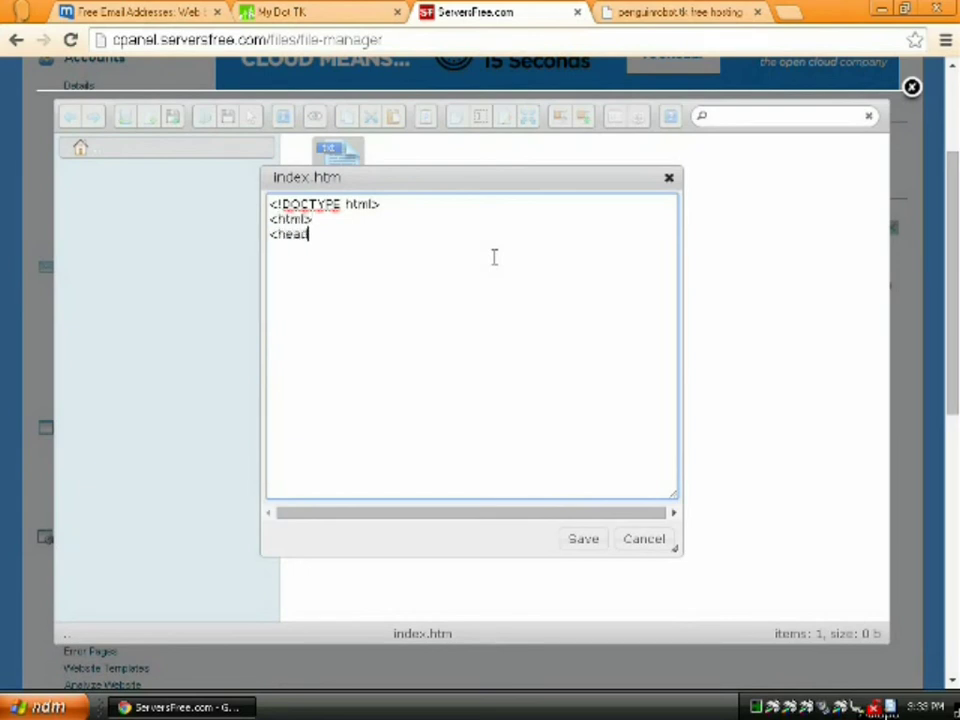
{"action": "key", "text": "Return"}
{"action": "type", "text": "<m"}
{"action": "type", "text": "eta char"}
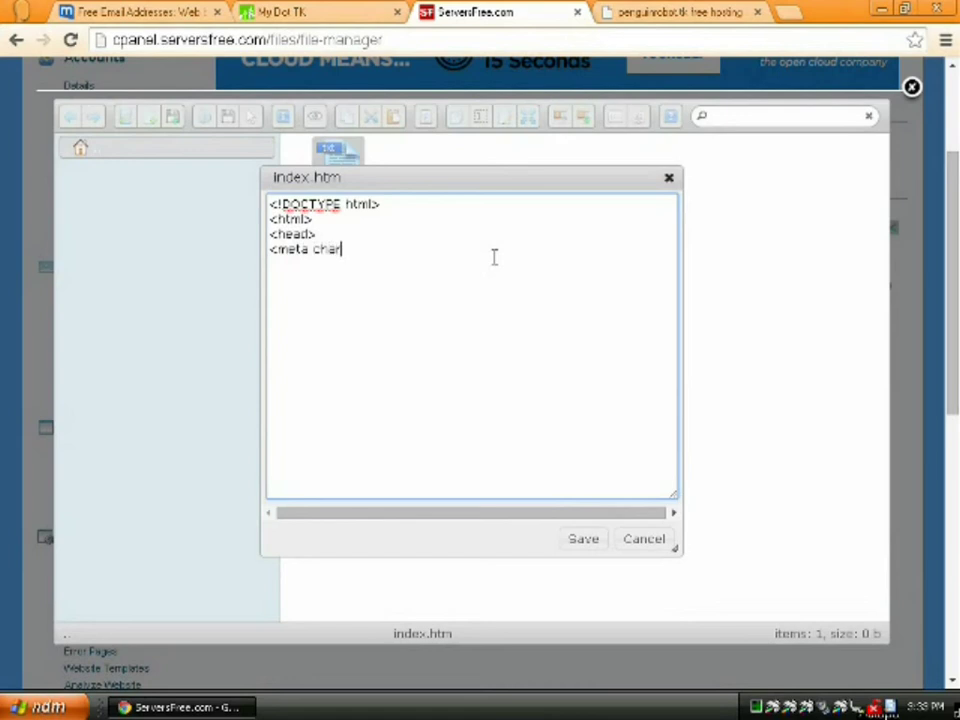
{"action": "type", "text": "set=\"utf-8"}
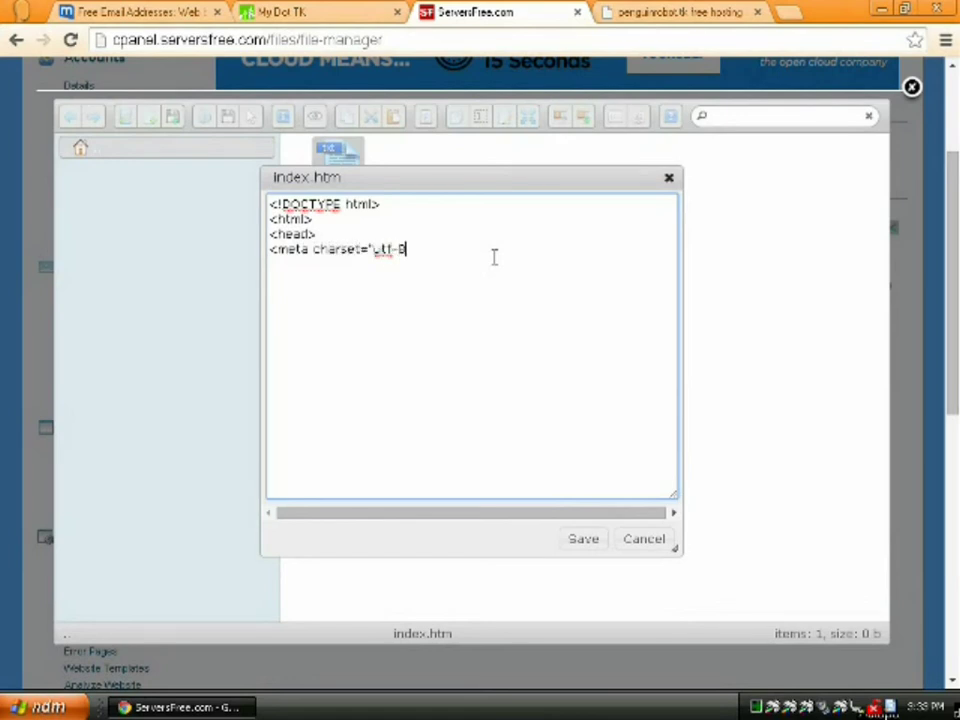
{"action": "type", "text": "/>"}
{"action": "key", "text": "Return"}
Add the title 'The Robot Penguins Have Landed!', close the head, and open a sans-serif body
{"action": "type", "text": "<title>The Robot "}
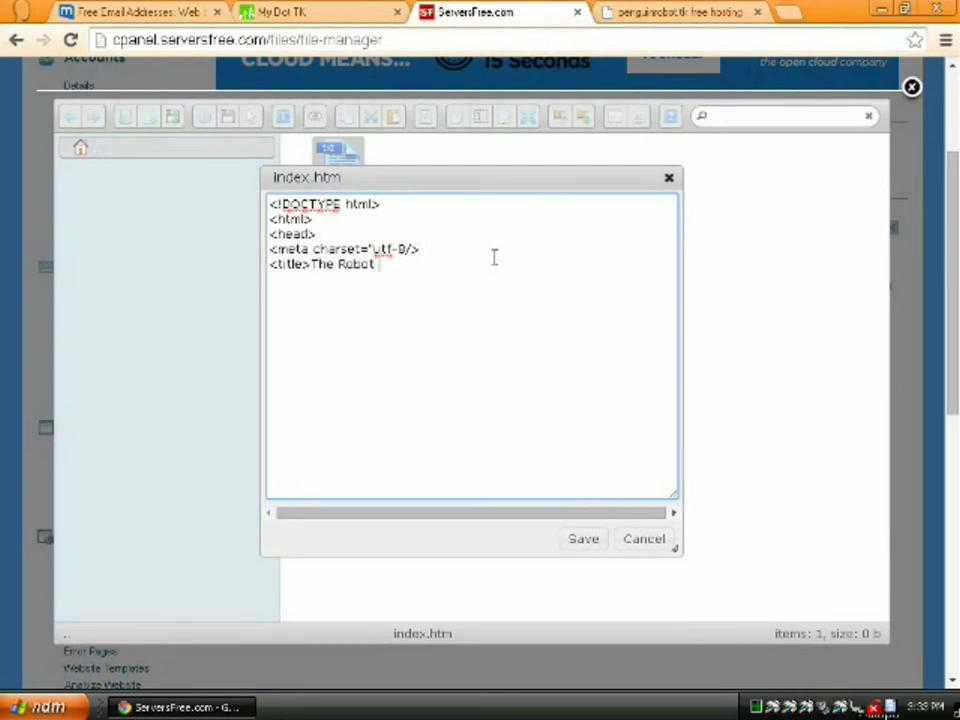
{"action": "type", "text": "Penguins Have Lah"}
{"action": "key", "text": "BackSpace"}
{"action": "type", "text": "rded!</"}
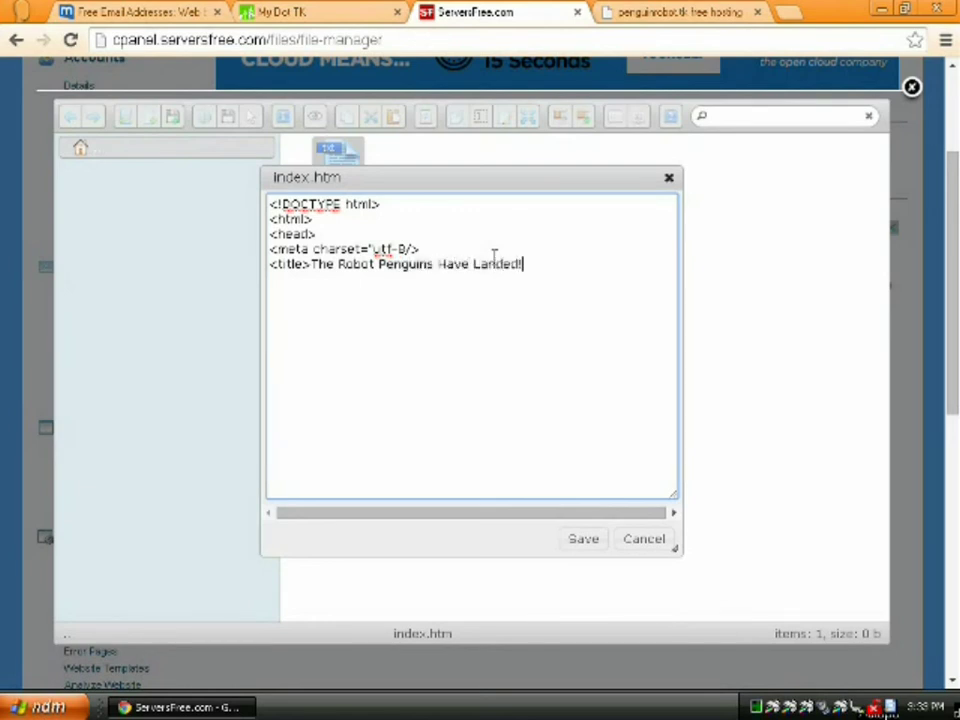
{"action": "type", "text": "title>"}
{"action": "key", "text": "Return"}
{"action": "type", "text": "</head>"}
{"action": "key", "text": "Return"}
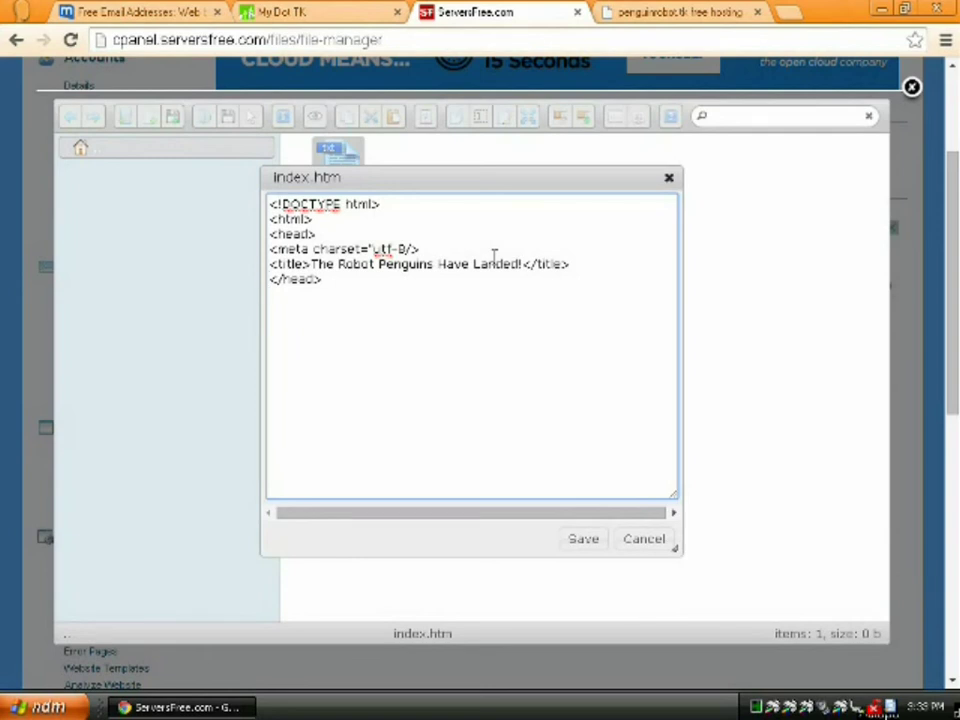
{"action": "type", "text": "<body style=\"fo"}
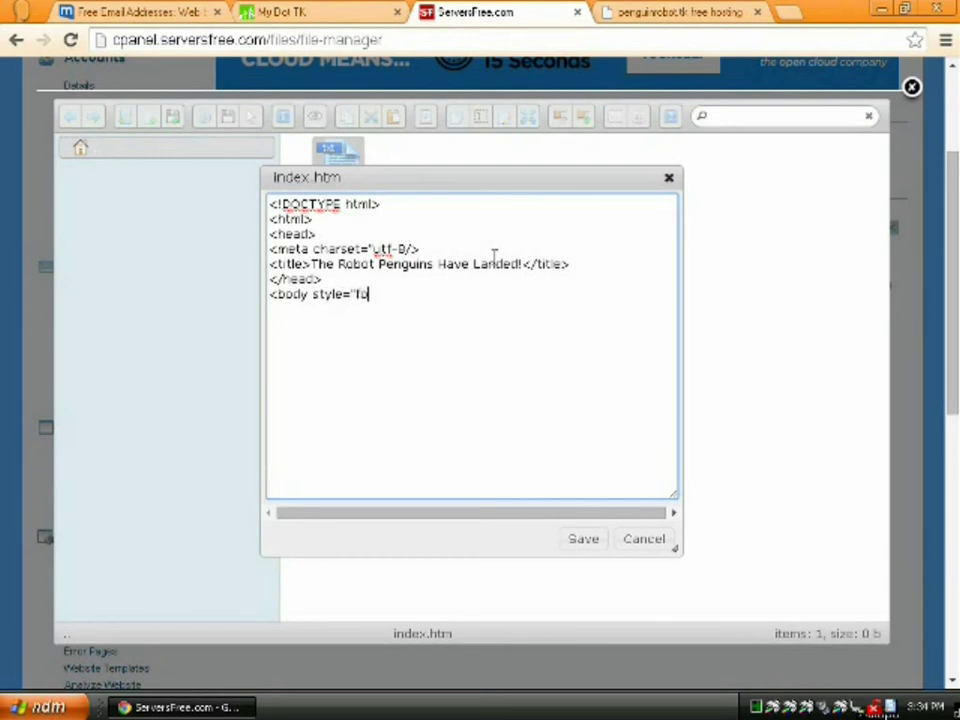
{"action": "type", "text": "nt-family:"}
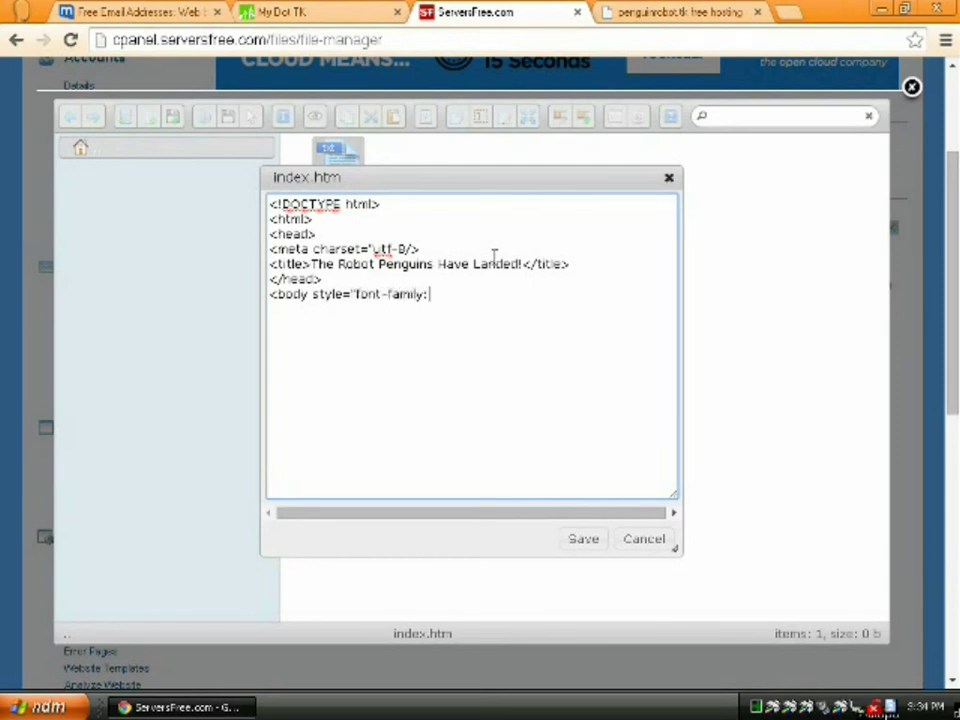
{"action": "type", "text": "sans-serif; \">"}
Add the <h1> heading 'The Robot Penguins Have Landed!' below the body tag
{"action": "key", "text": "Return"}
{"action": "type", "text": "<h1>The Rob"}
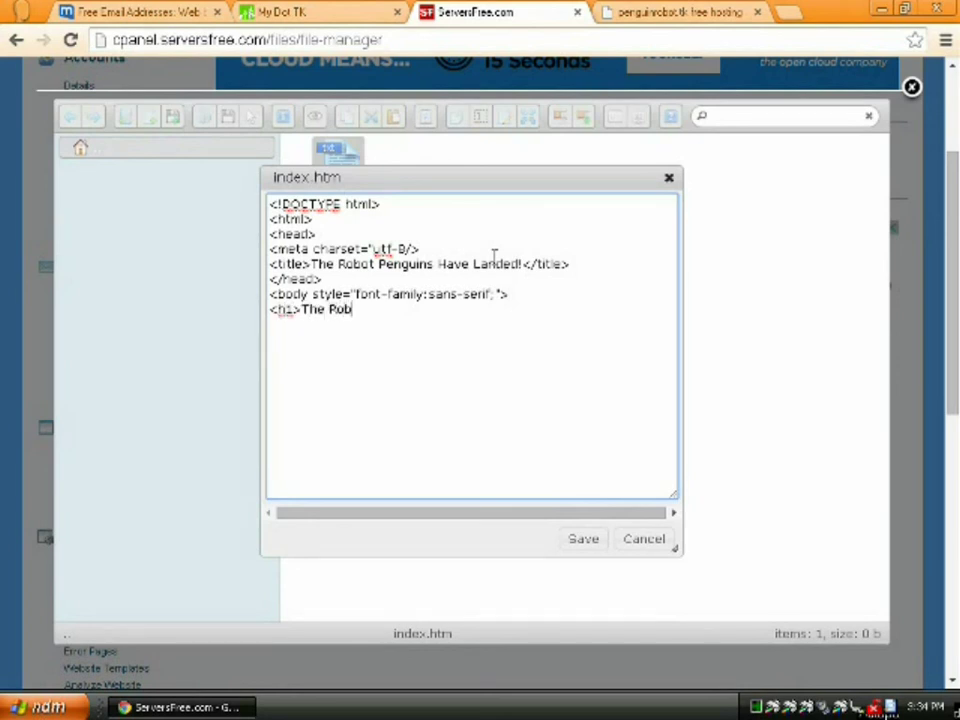
{"action": "type", "text": "ot Penguins "}
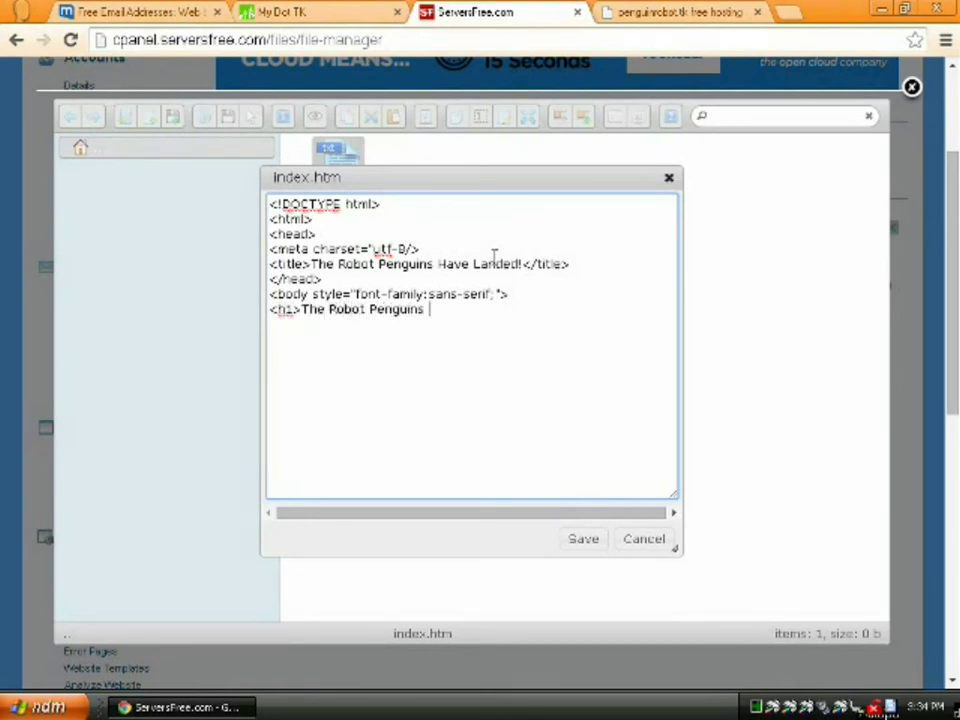
{"action": "type", "text": "Have Landed!<"}
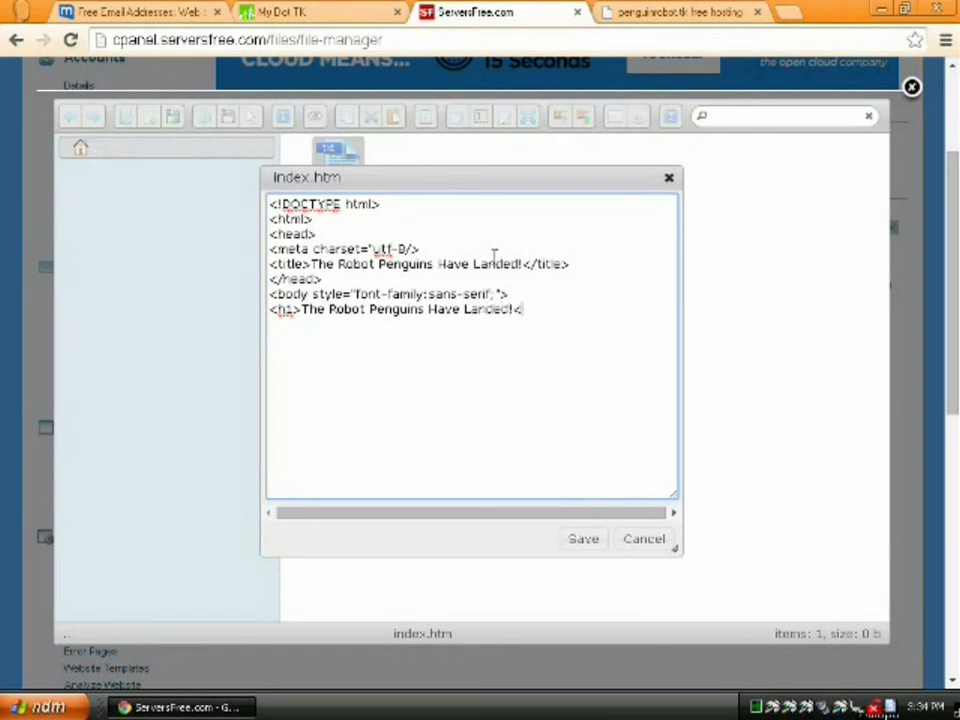
{"action": "type", "text": "/h1>"}
{"action": "key", "text": "Return"}
Add the 'Watch the skies!' paragraph, then the closing </body> and </html> tags
{"action": "type", "text": "<p>"}
{"action": "type", "text": "Watc"}
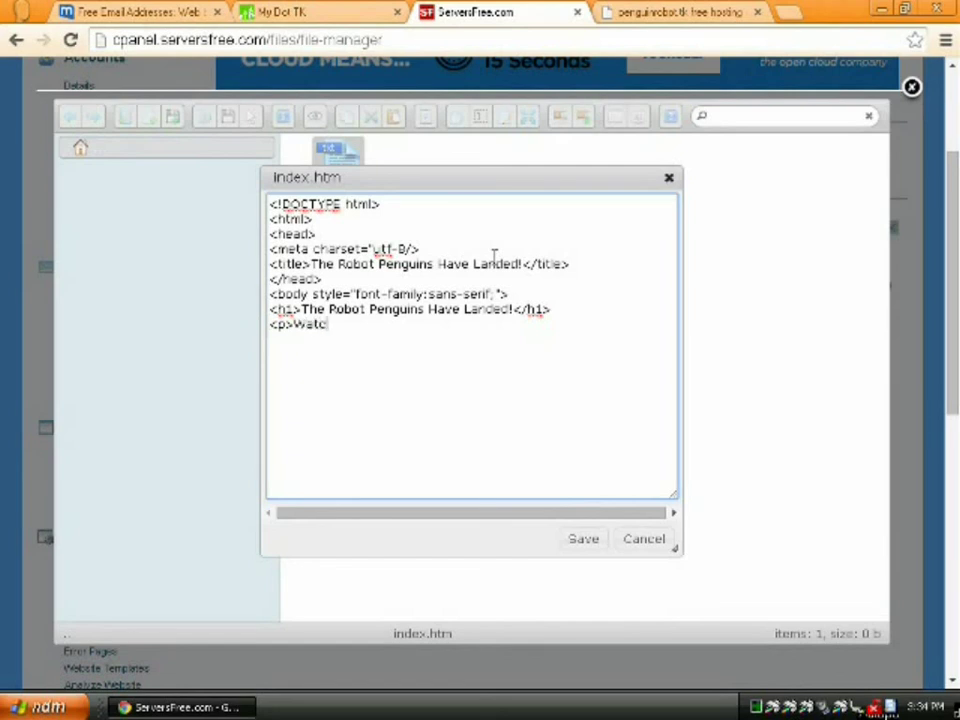
{"action": "type", "text": "h the skies!"}
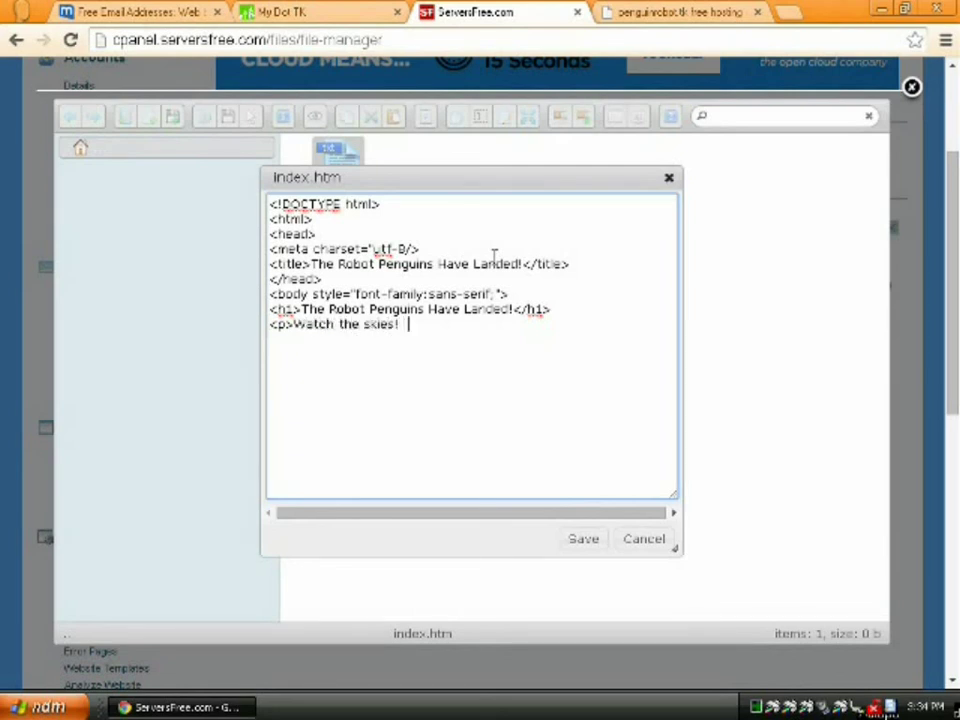
{"action": "type", "text": "  Watch th"}
{"action": "key", "text": "BackSpace"}
{"action": "key", "text": "BackSpace"}
{"action": "type", "text": "for "}
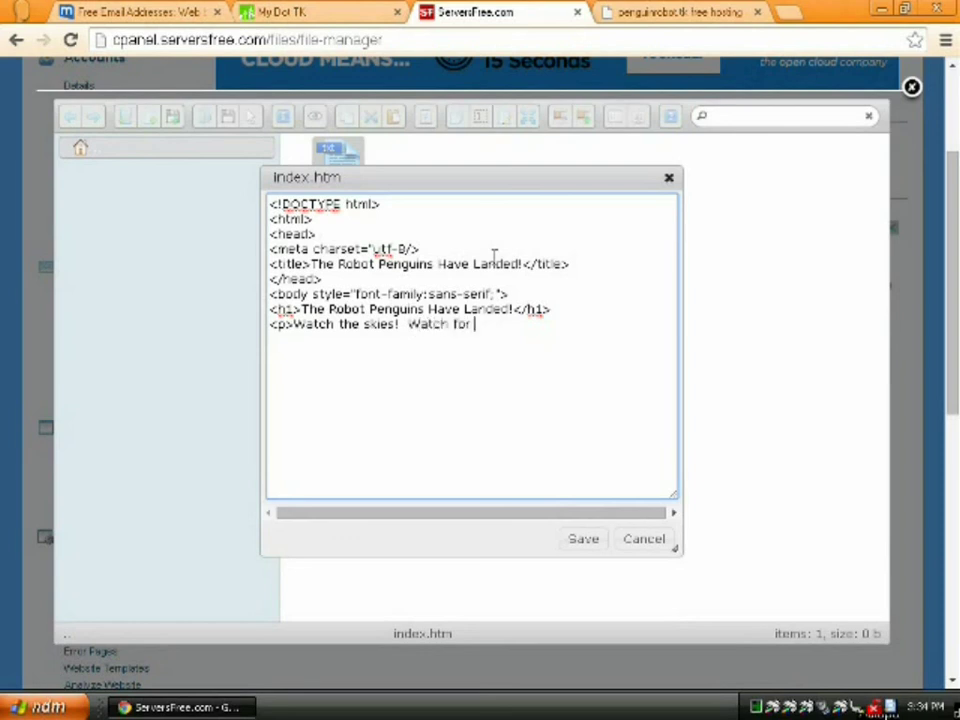
{"action": "type", "text": "cracks in th"}
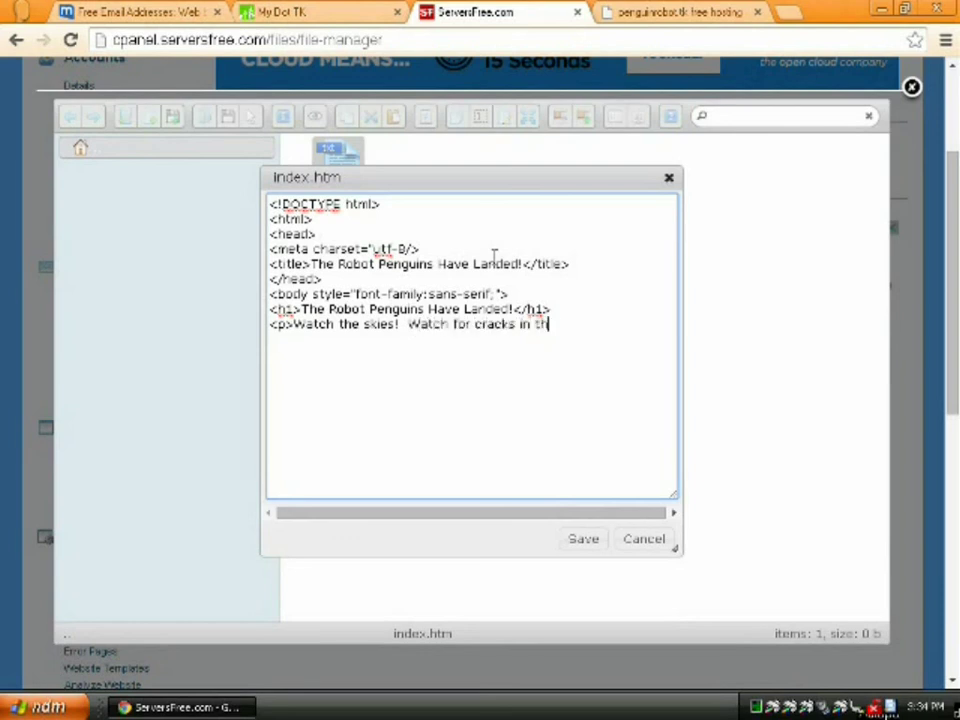
{"action": "type", "text": "e ground!  Their a"}
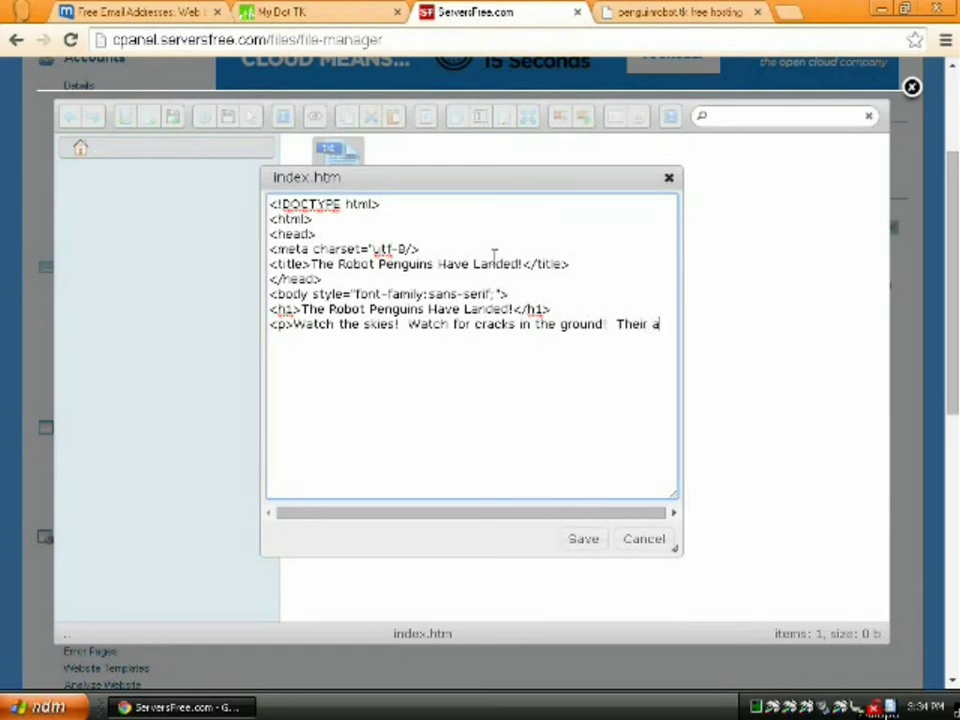
{"action": "type", "text": "nmies will ris"}
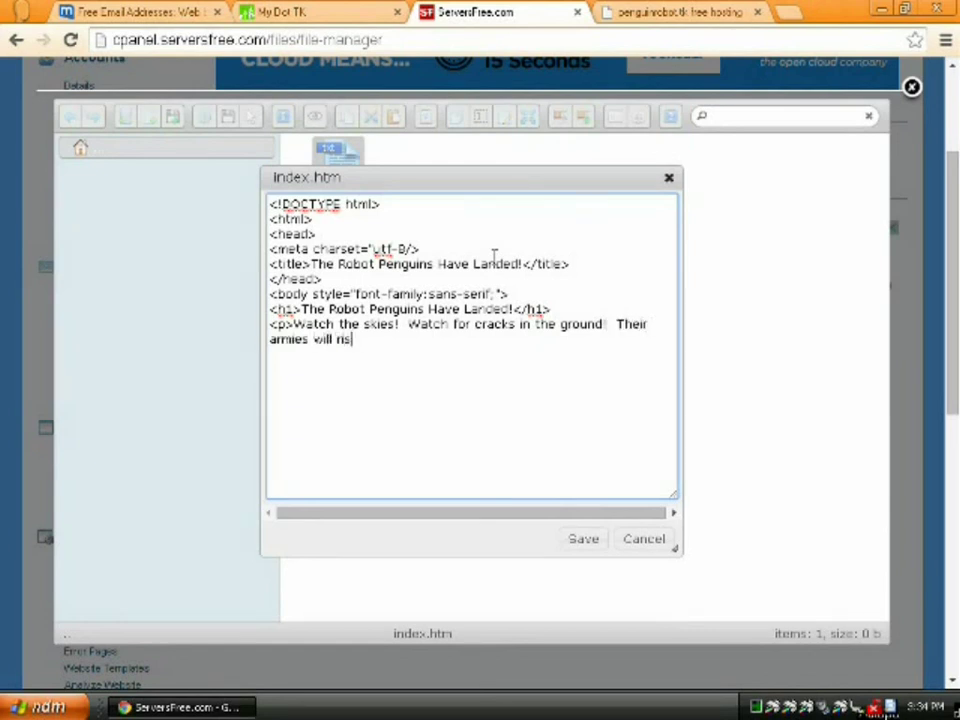
{"action": "type", "text": "e again!</p"}
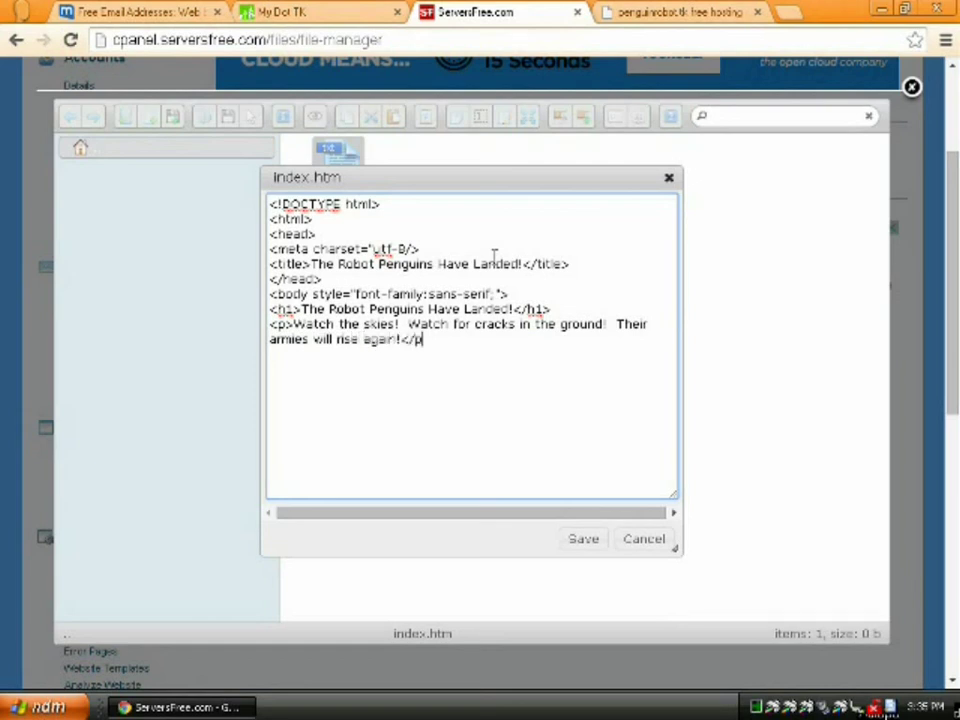
{"action": "type", "text": ">"}
{"action": "key", "text": "Return"}
{"action": "type", "text": "</body>"}
{"action": "key", "text": "Return"}
{"action": "type", "text": "</html>"}
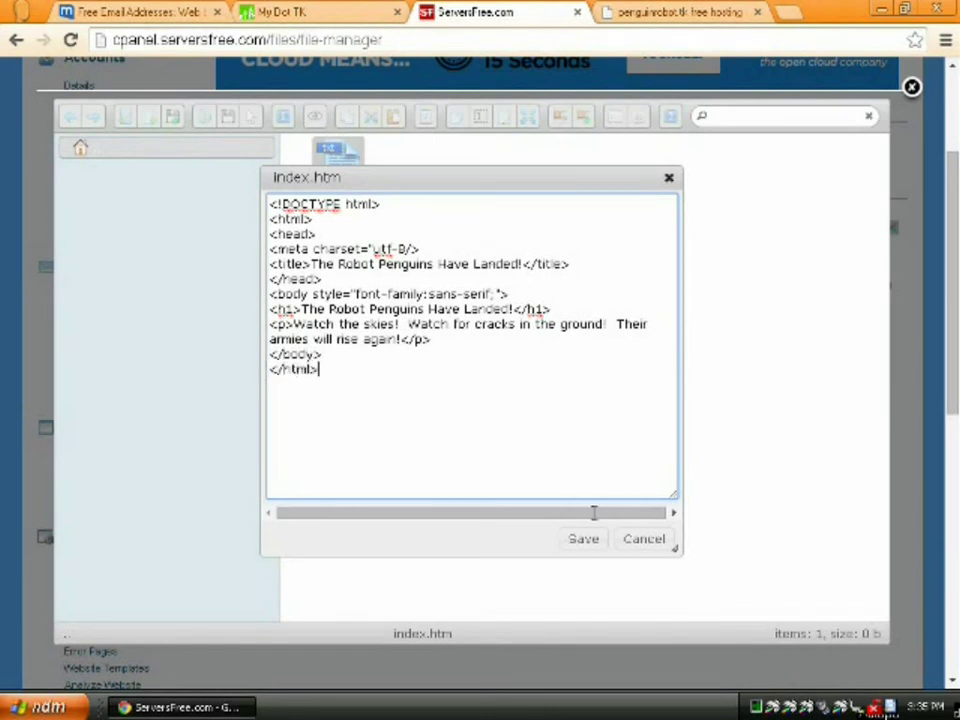
Save index.htm and reload penguinrobot.tk to view the new page
{"action": "left_click", "coordinate": [583, 543]}
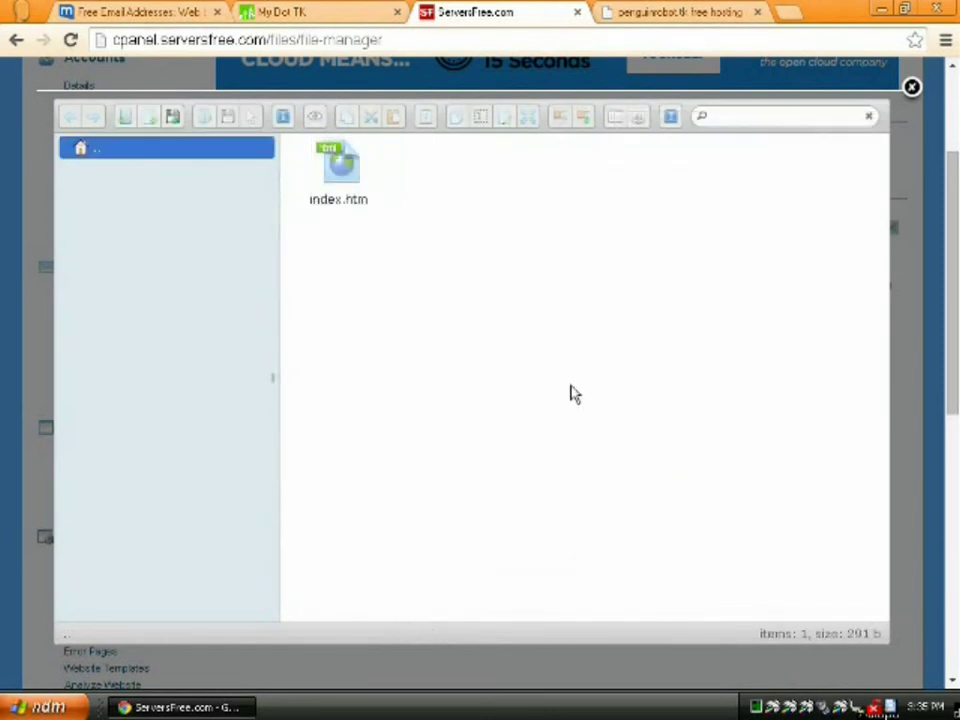
{"action": "left_click", "coordinate": [660, 13]}
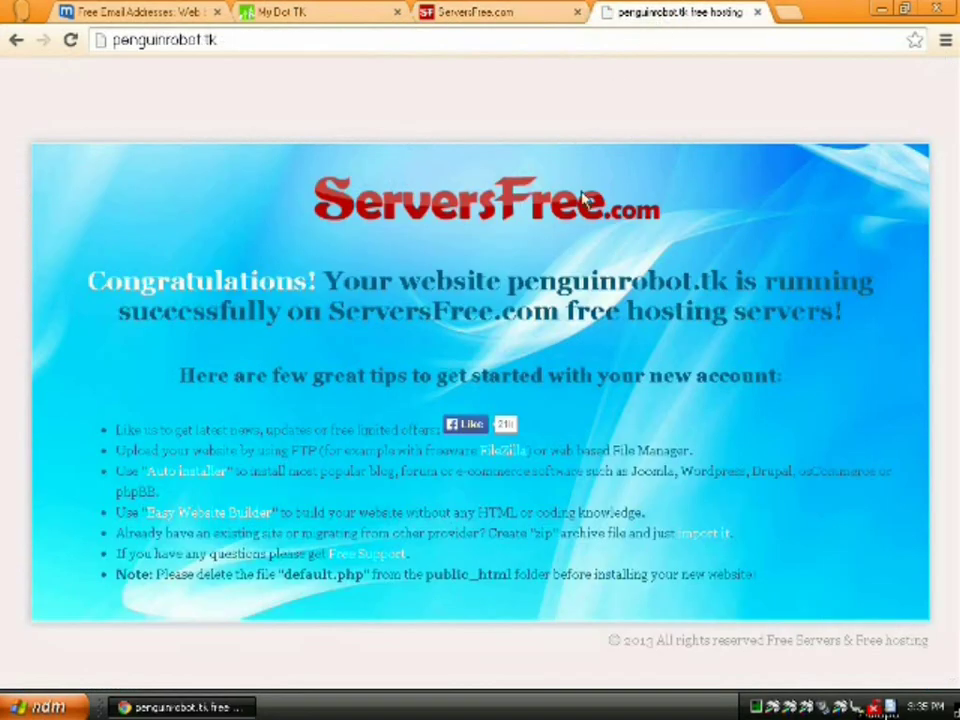
{"action": "key", "text": "F5"}
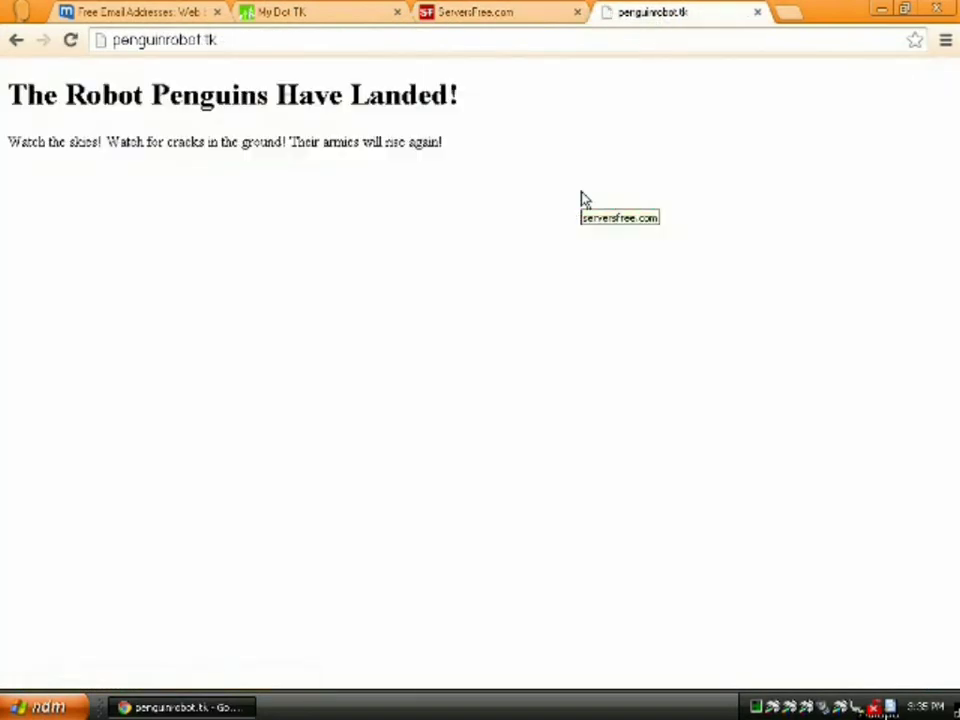
Remove the semicolon after sans-serif in index.htm, then reload penguinrobot.tk to confirm the page
{"action": "left_click", "coordinate": [536, 11]}
{"action": "left_click", "coordinate": [360, 170]}
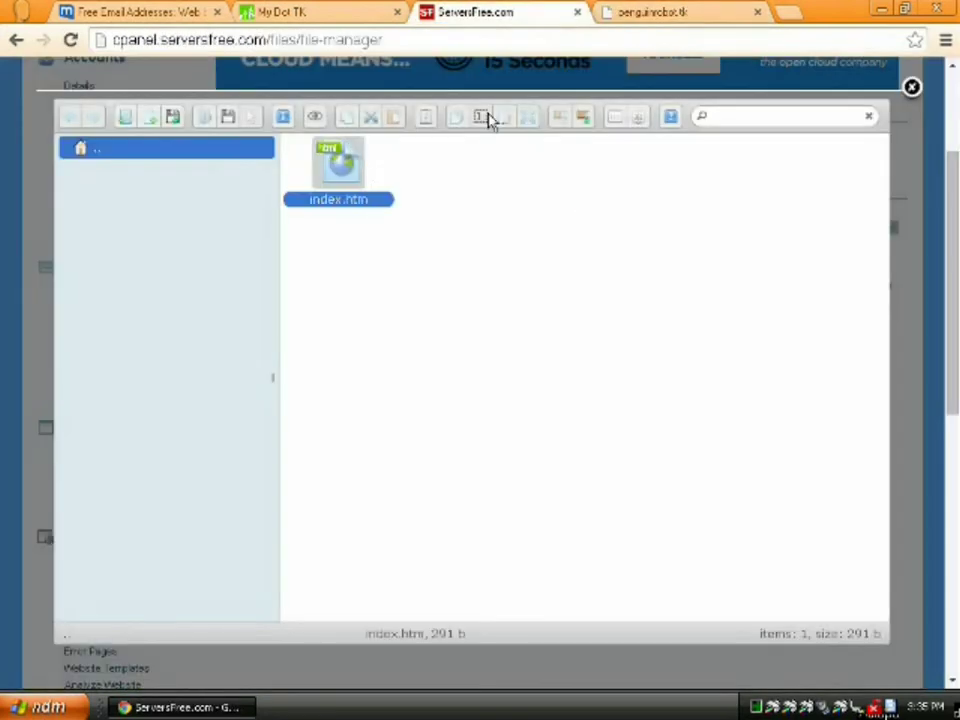
{"action": "left_click", "coordinate": [502, 126]}
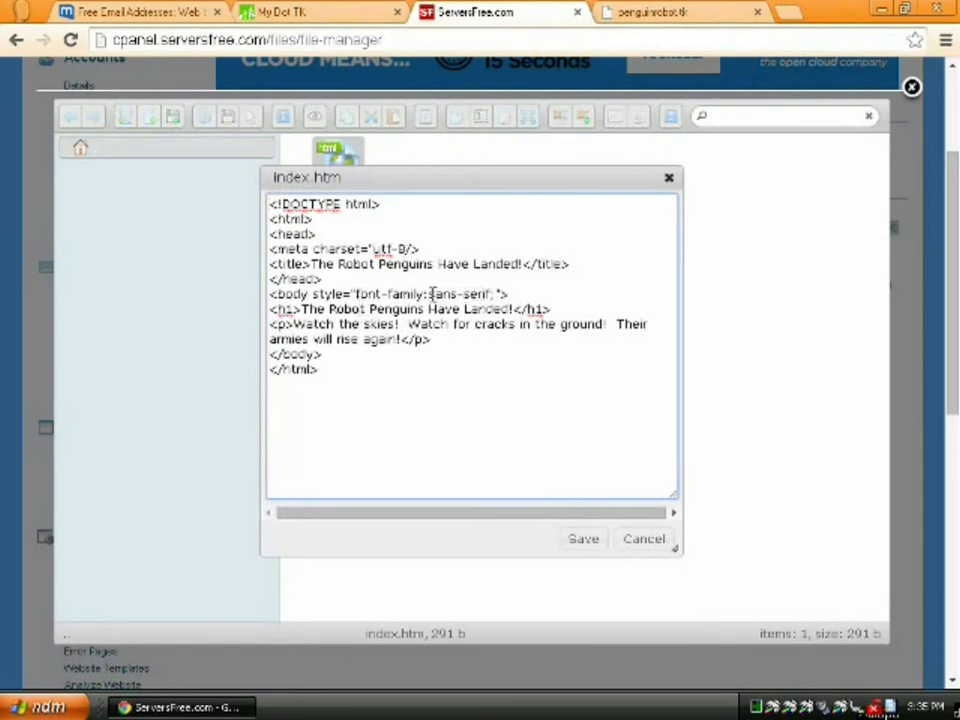
{"action": "left_click", "coordinate": [495, 294]}
{"action": "key", "text": "BackSpace"}
{"action": "key", "text": "Escape"}
{"action": "left_click", "coordinate": [664, 14]}
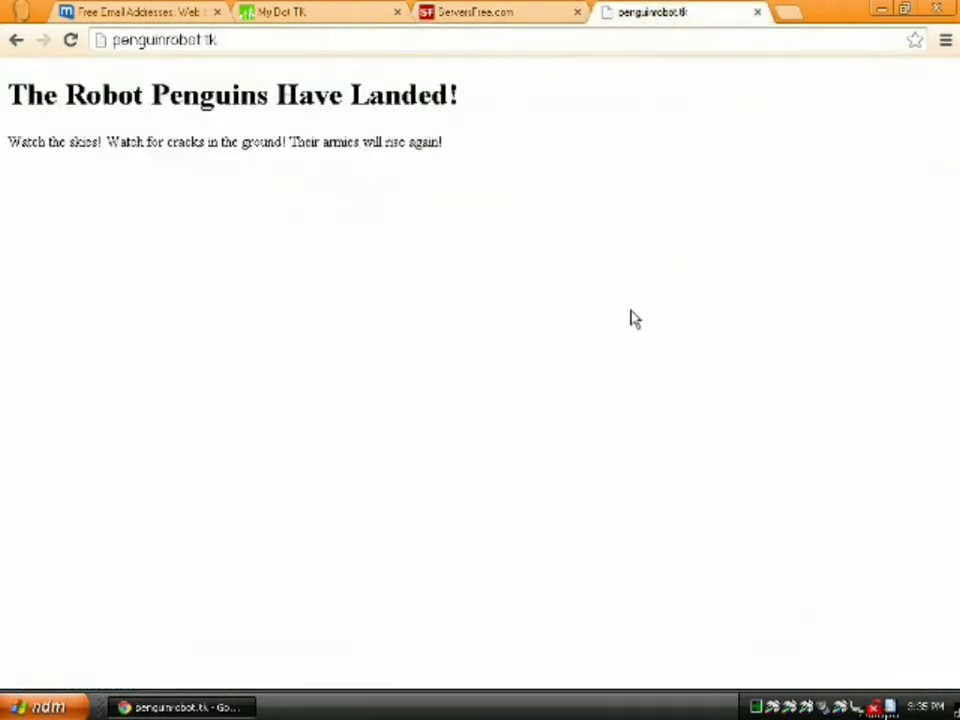
{"action": "key", "text": "F5"}
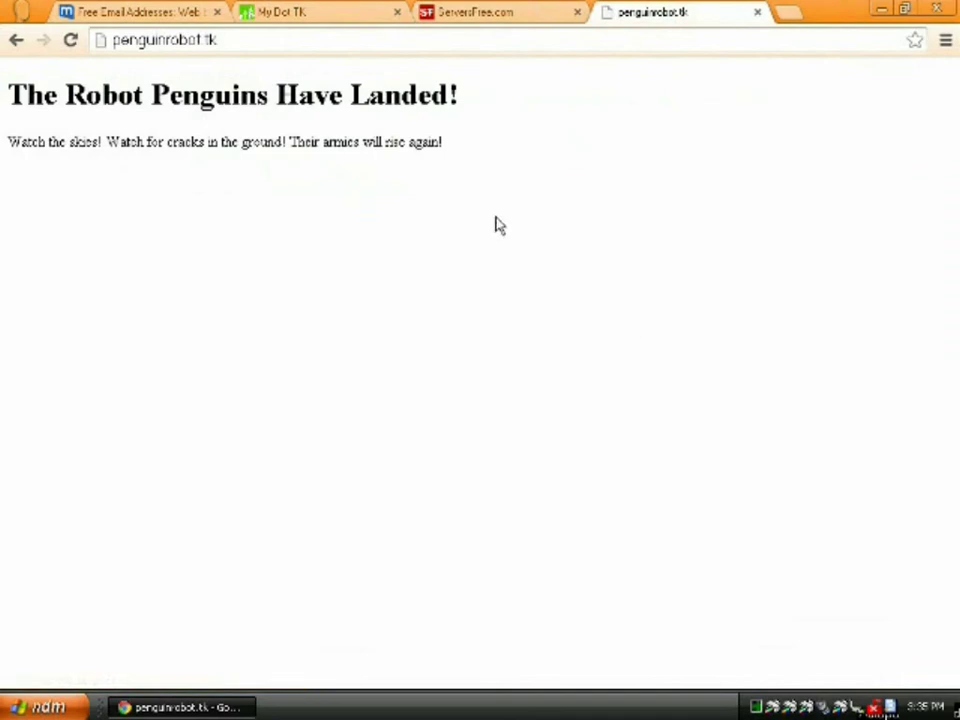